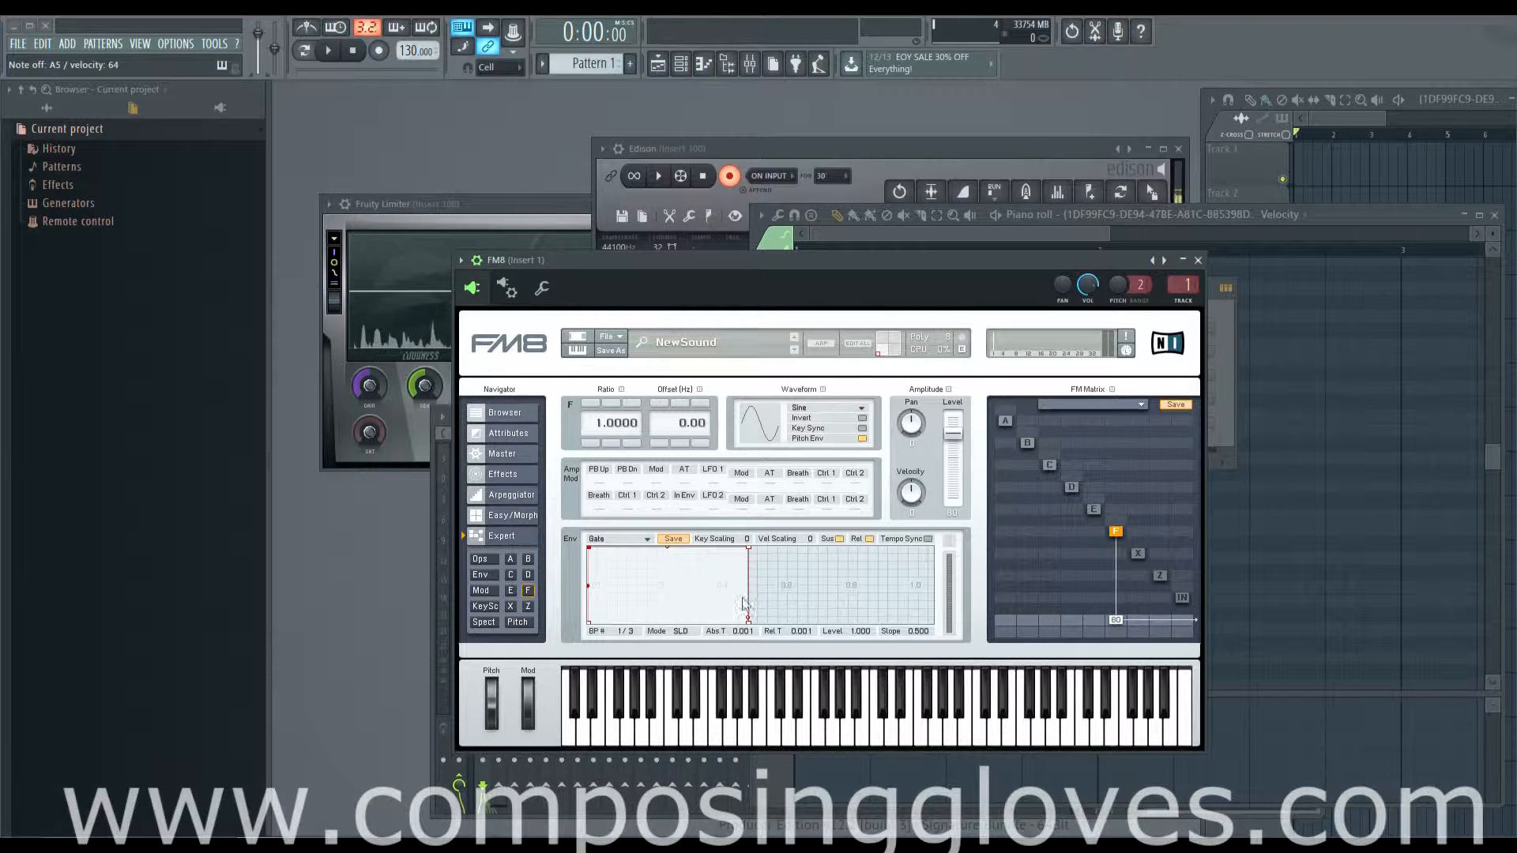
Step: Select operator F in the FM matrix and adjust its amplitude level to about 80
left_click(1099, 510)
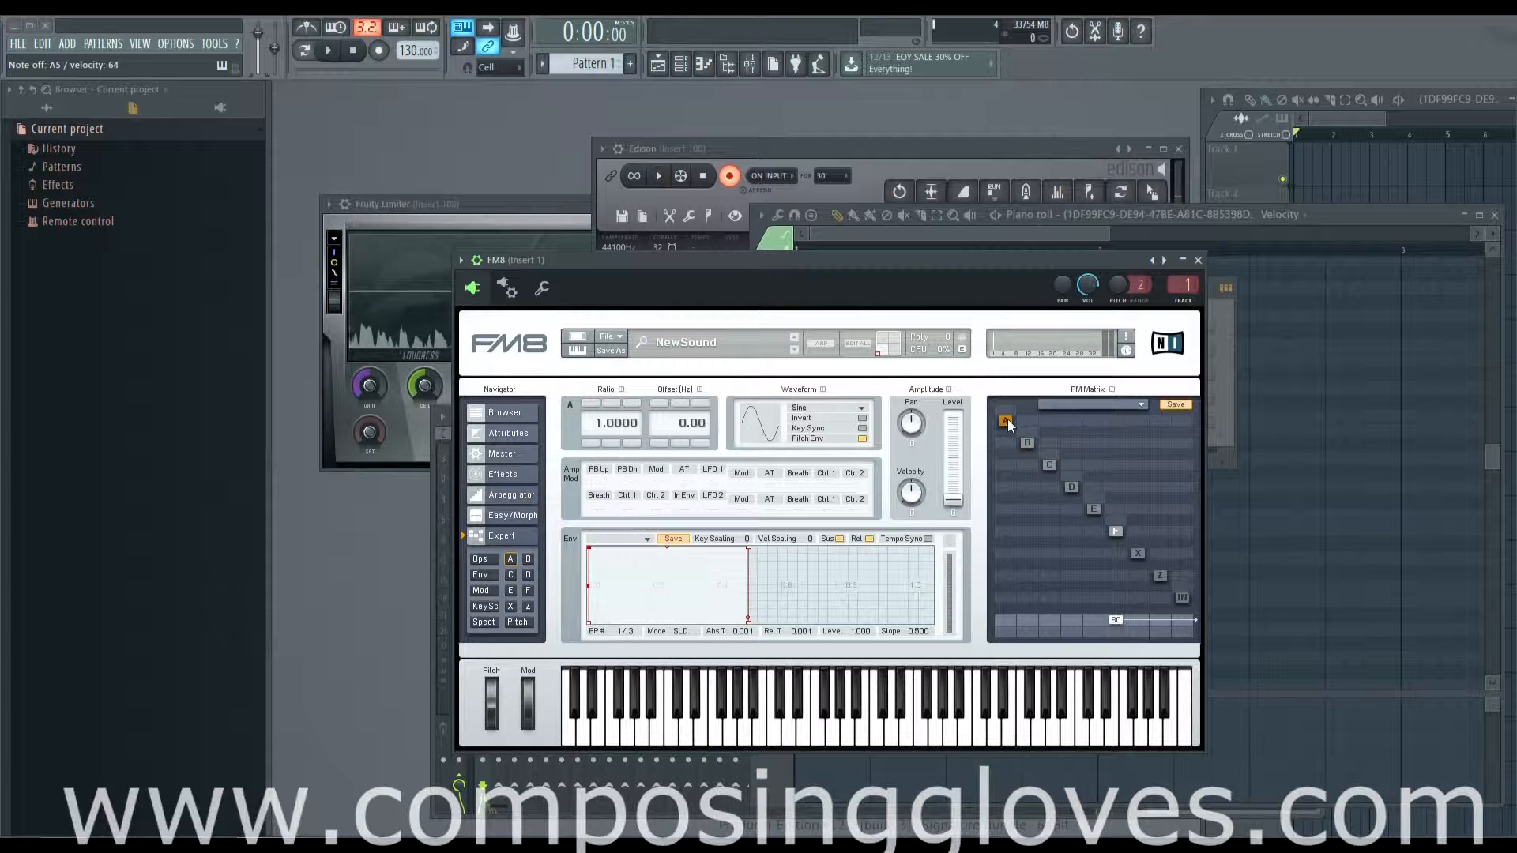
left_click(1117, 534)
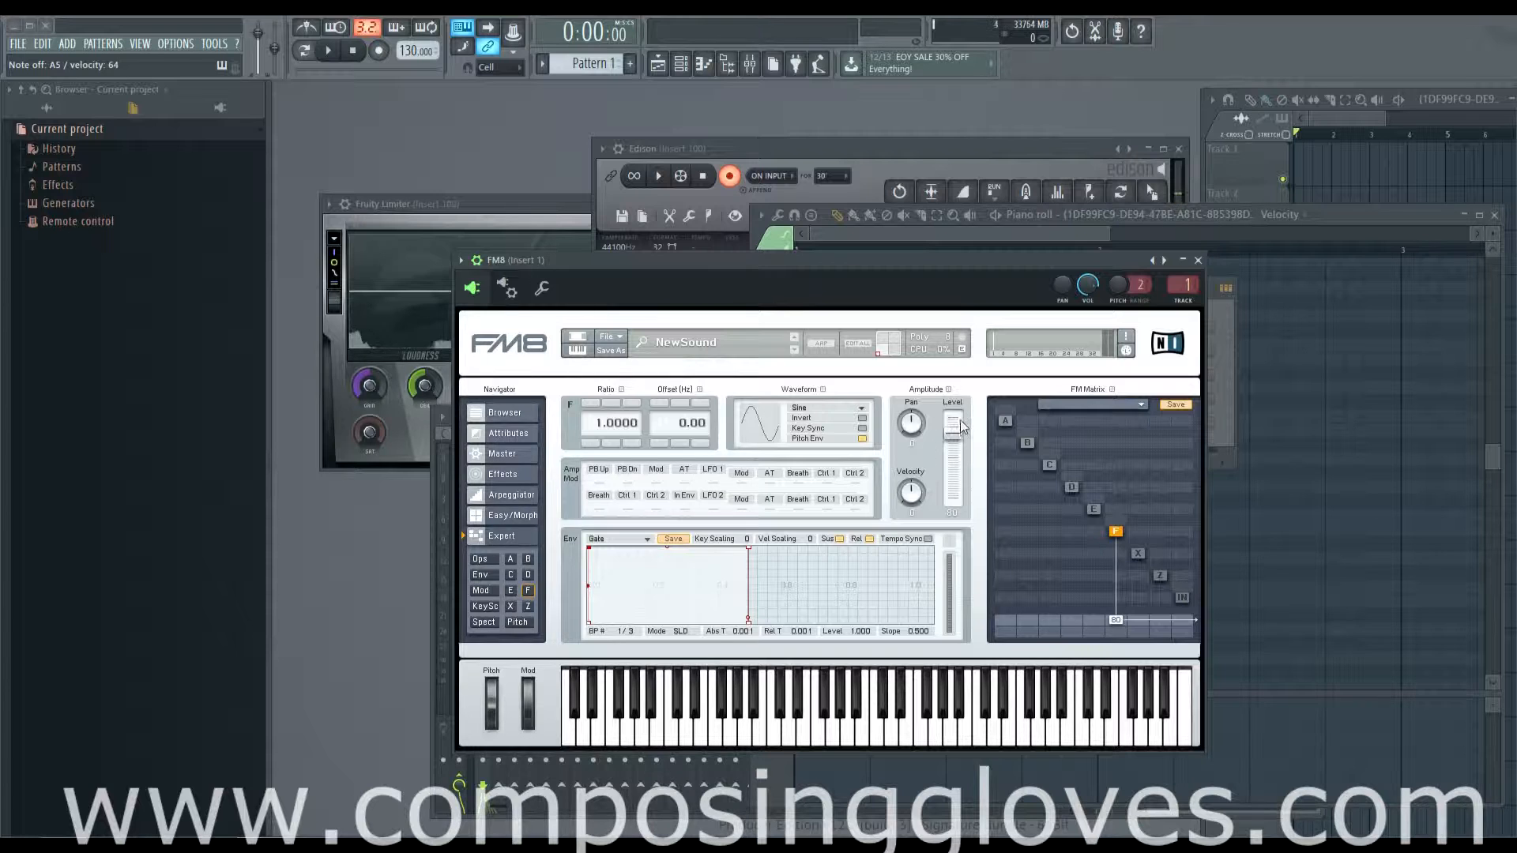
mouse_move(956, 434)
left_mouse_down()
mouse_move(954, 459)
mouse_move(954, 447)
left_mouse_up()
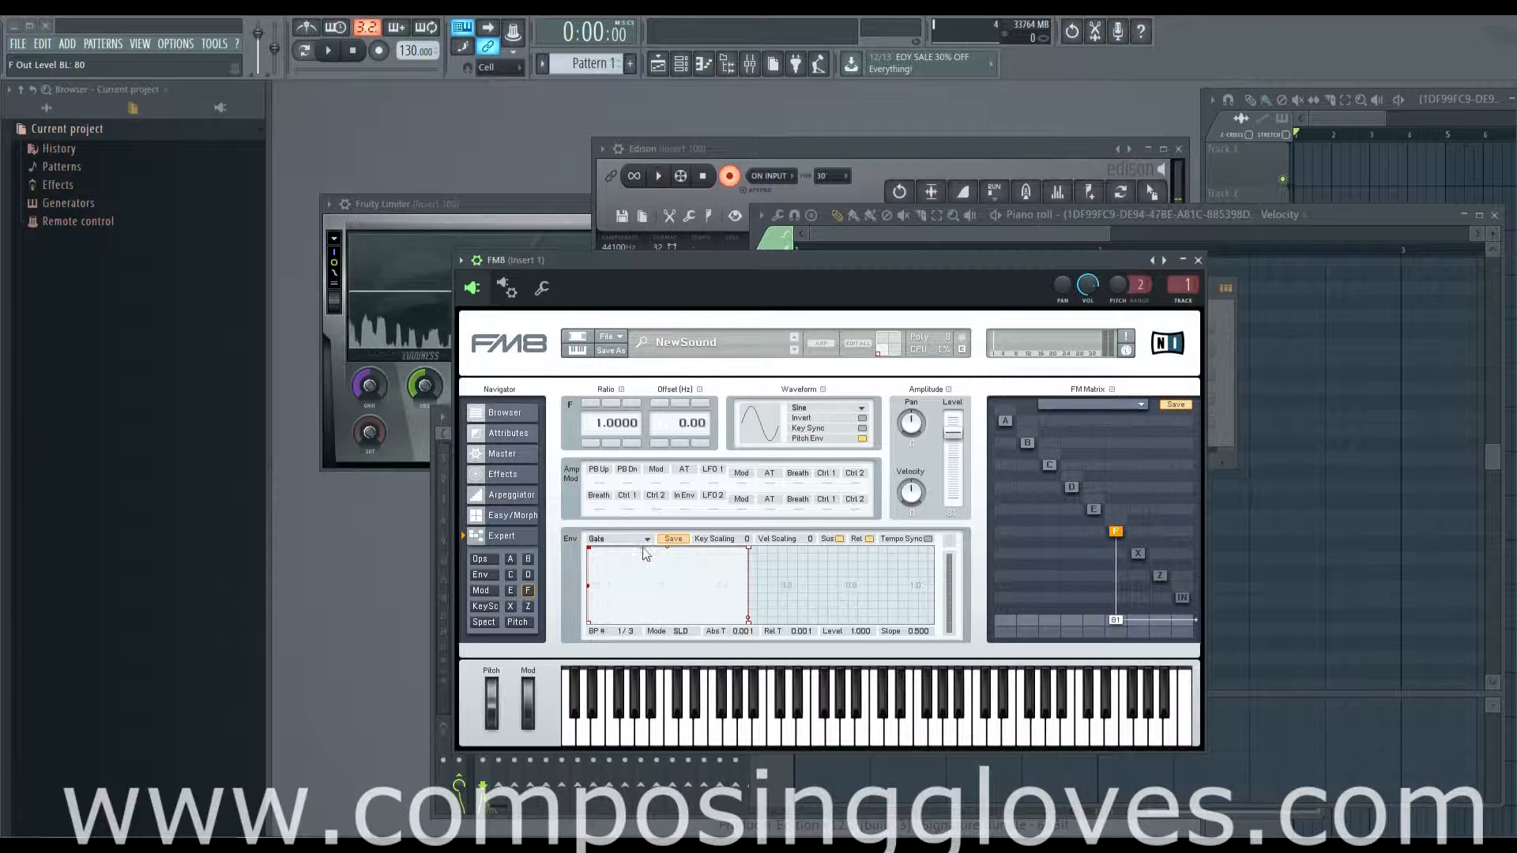
mouse_move(956, 437)
left_mouse_down()
mouse_move(955, 476)
mouse_move(955, 425)
left_mouse_up()
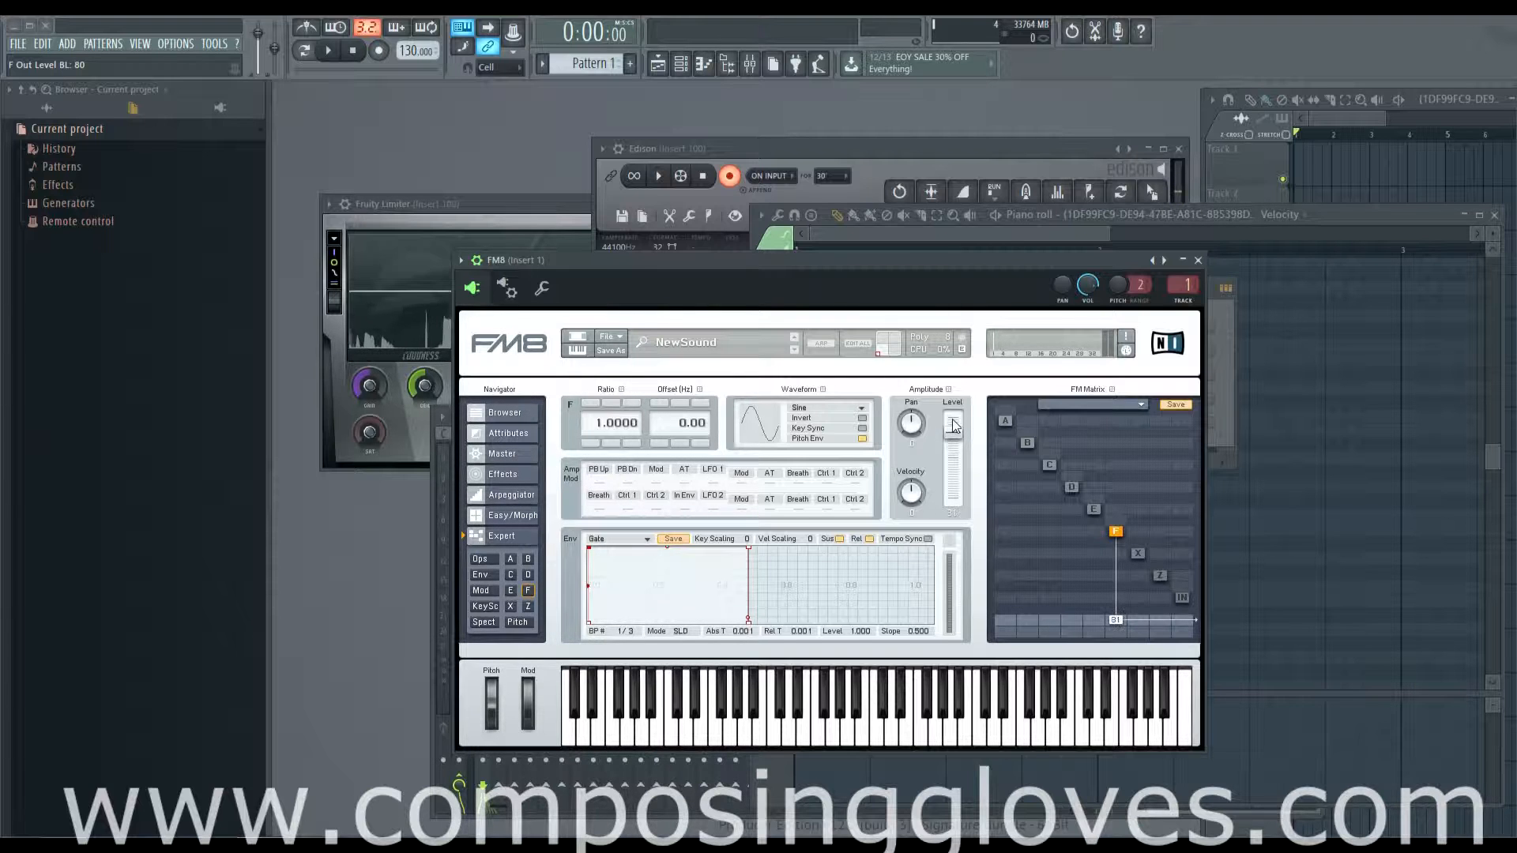
Step: Examine the available templates on the Effects page without choosing one, and return to the Expert page for operator F
left_click(521, 474)
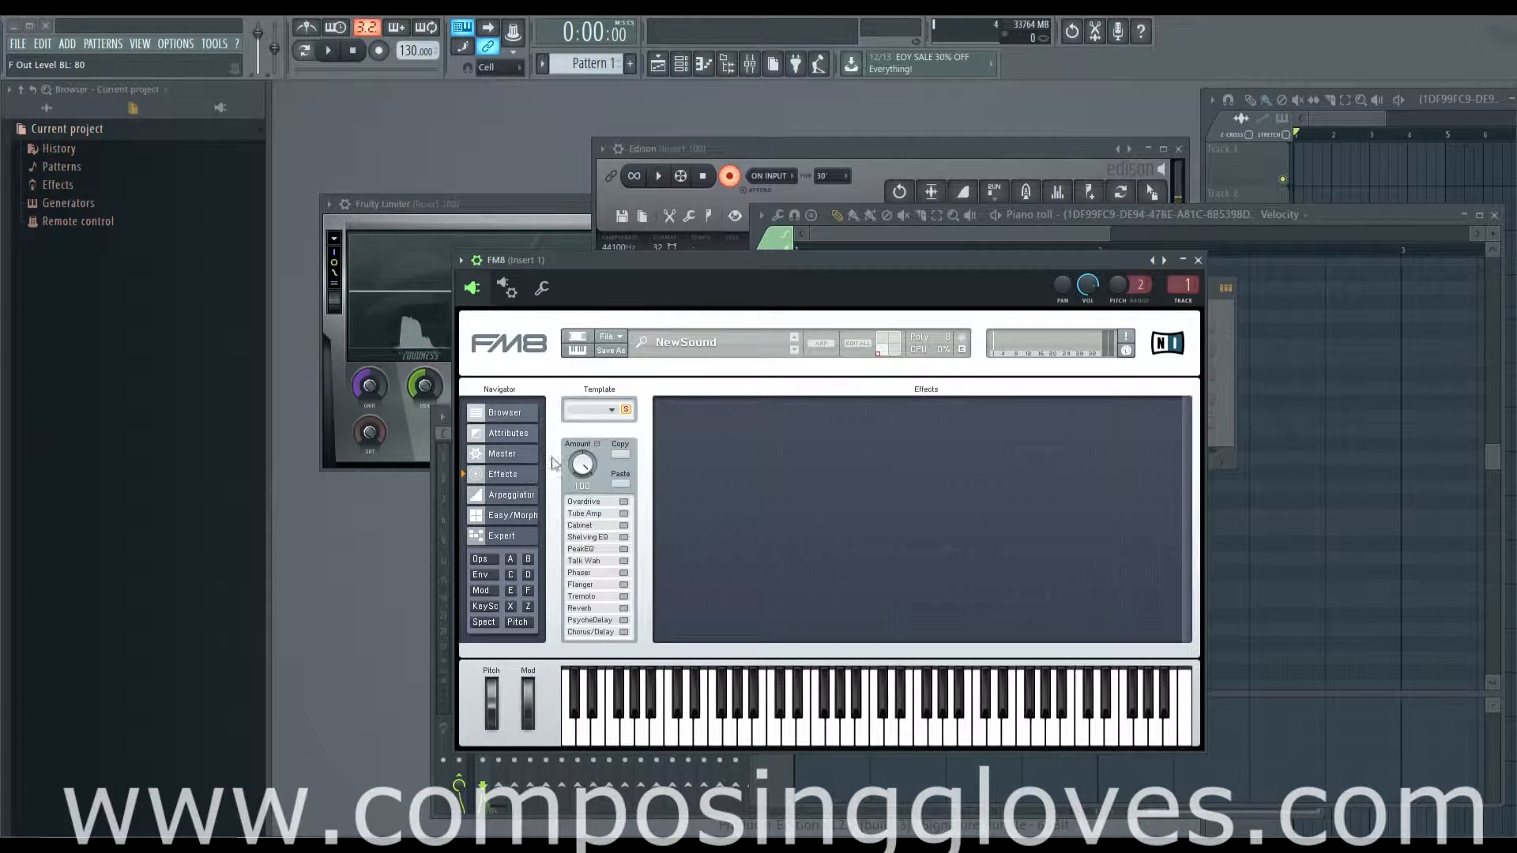
left_click(605, 409)
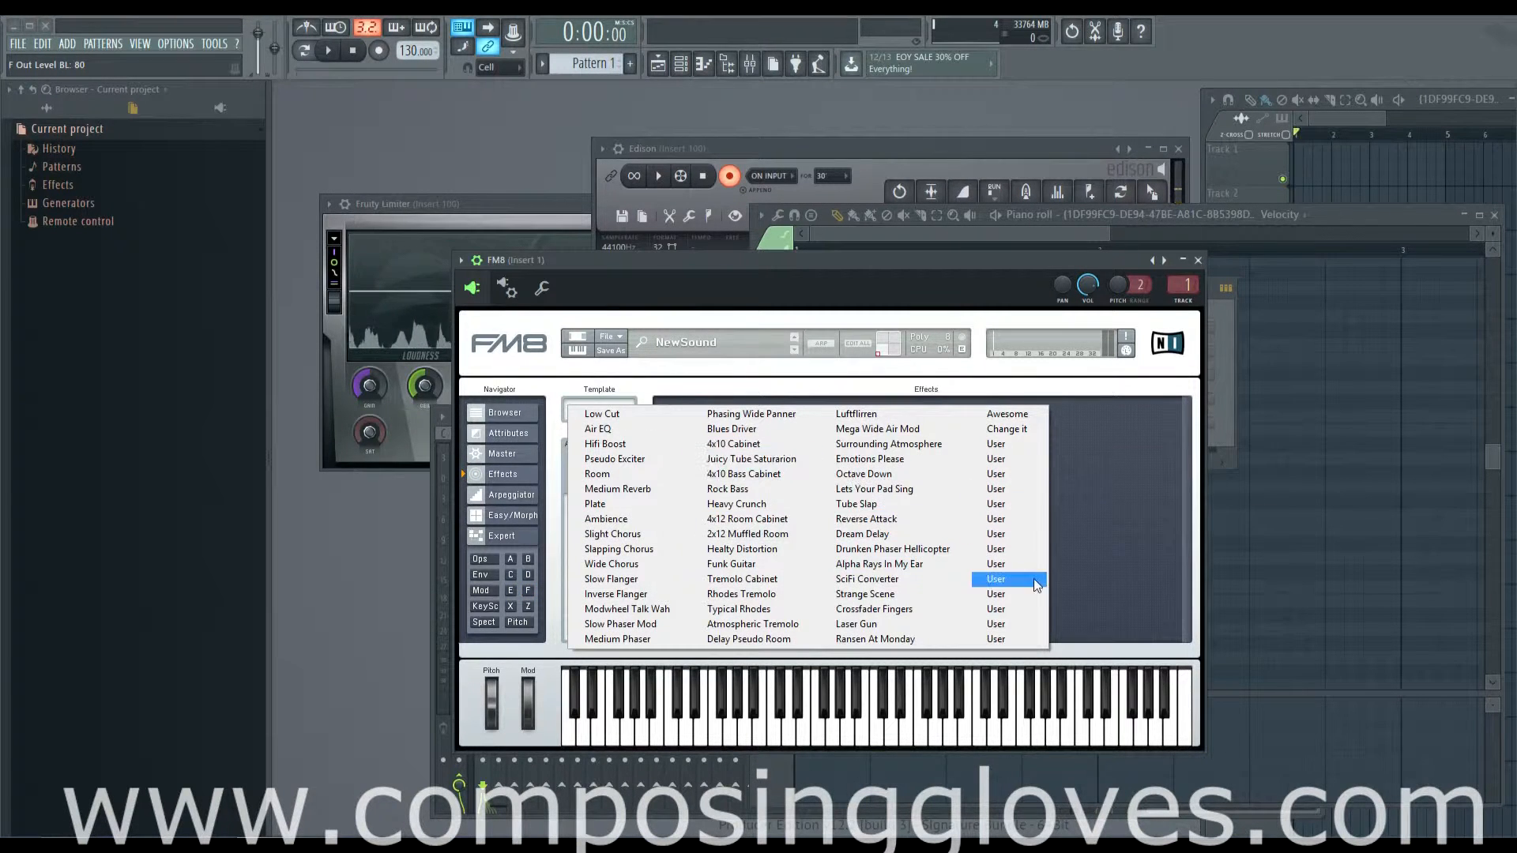
left_click(658, 389)
left_click(511, 539)
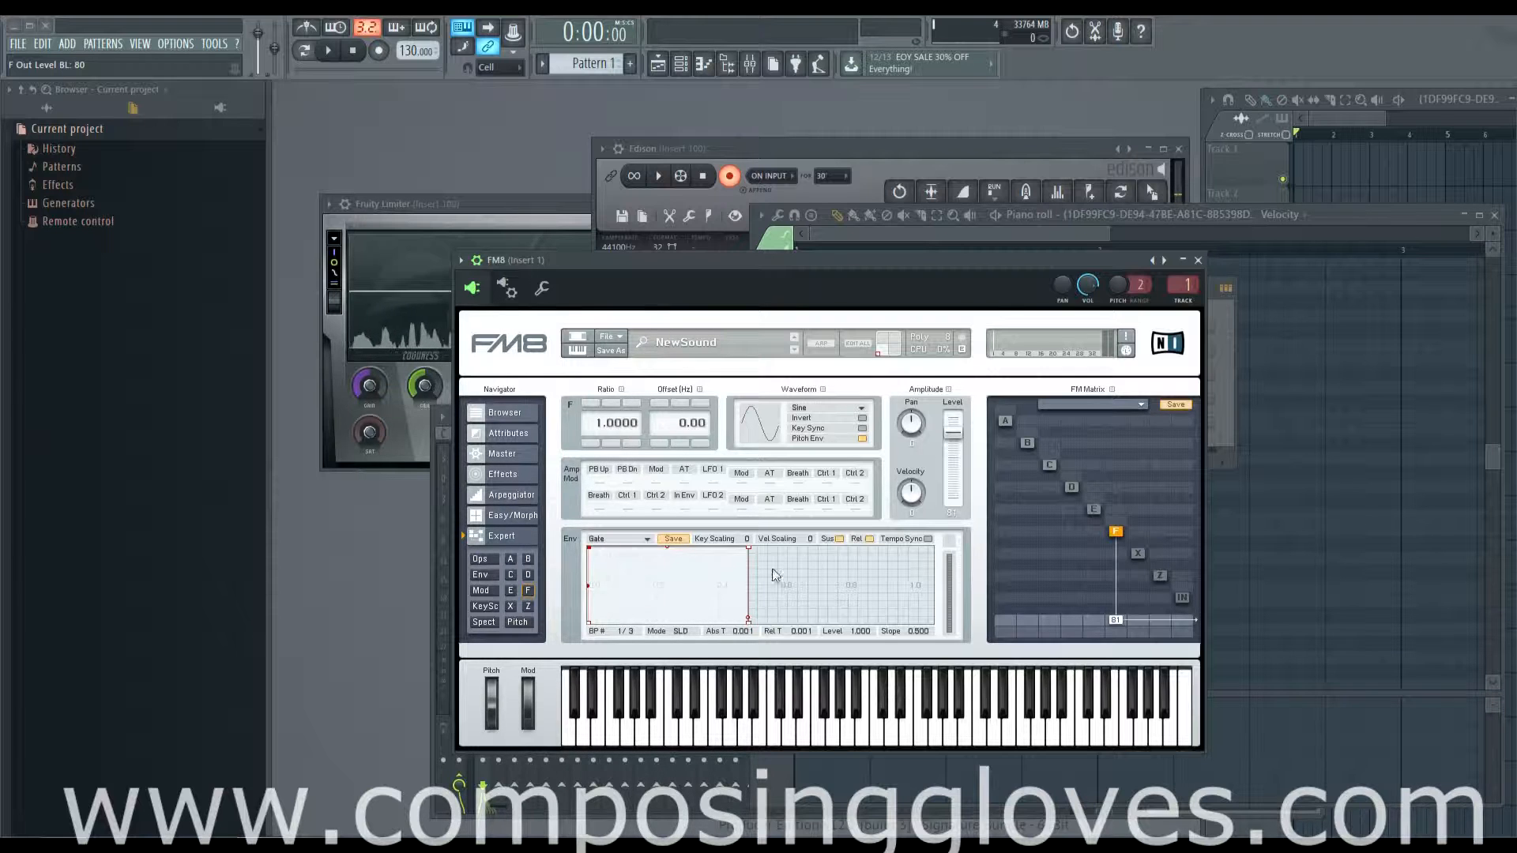
Step: Try the P AD, ADBSR, P Rising and Pulse Loop envelope presets on operator F, and end on the Gate preset
left_click(645, 539)
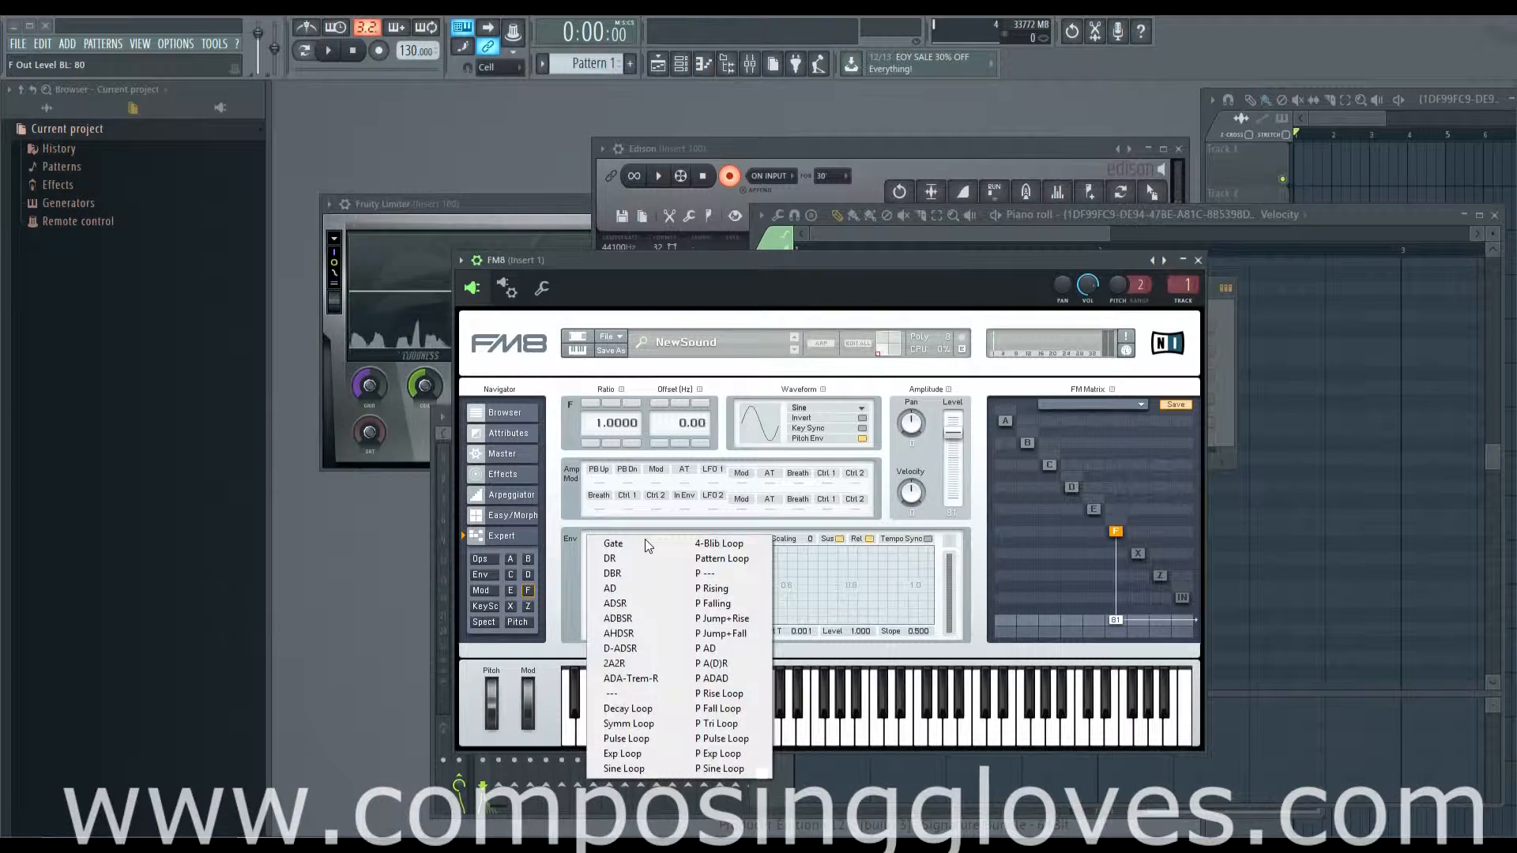
left_click(715, 648)
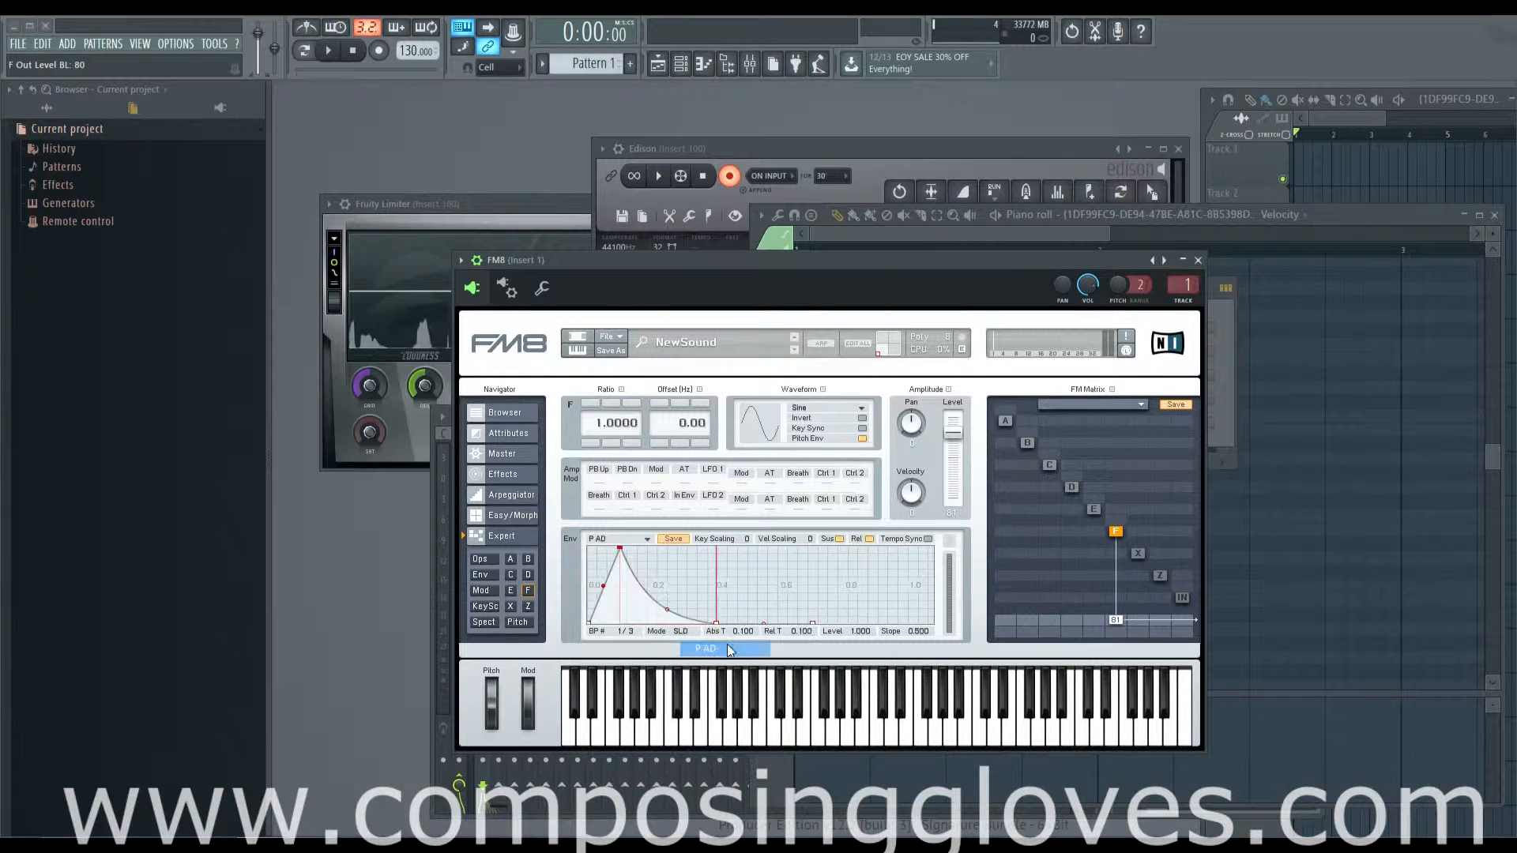
left_click(648, 536)
left_click(632, 618)
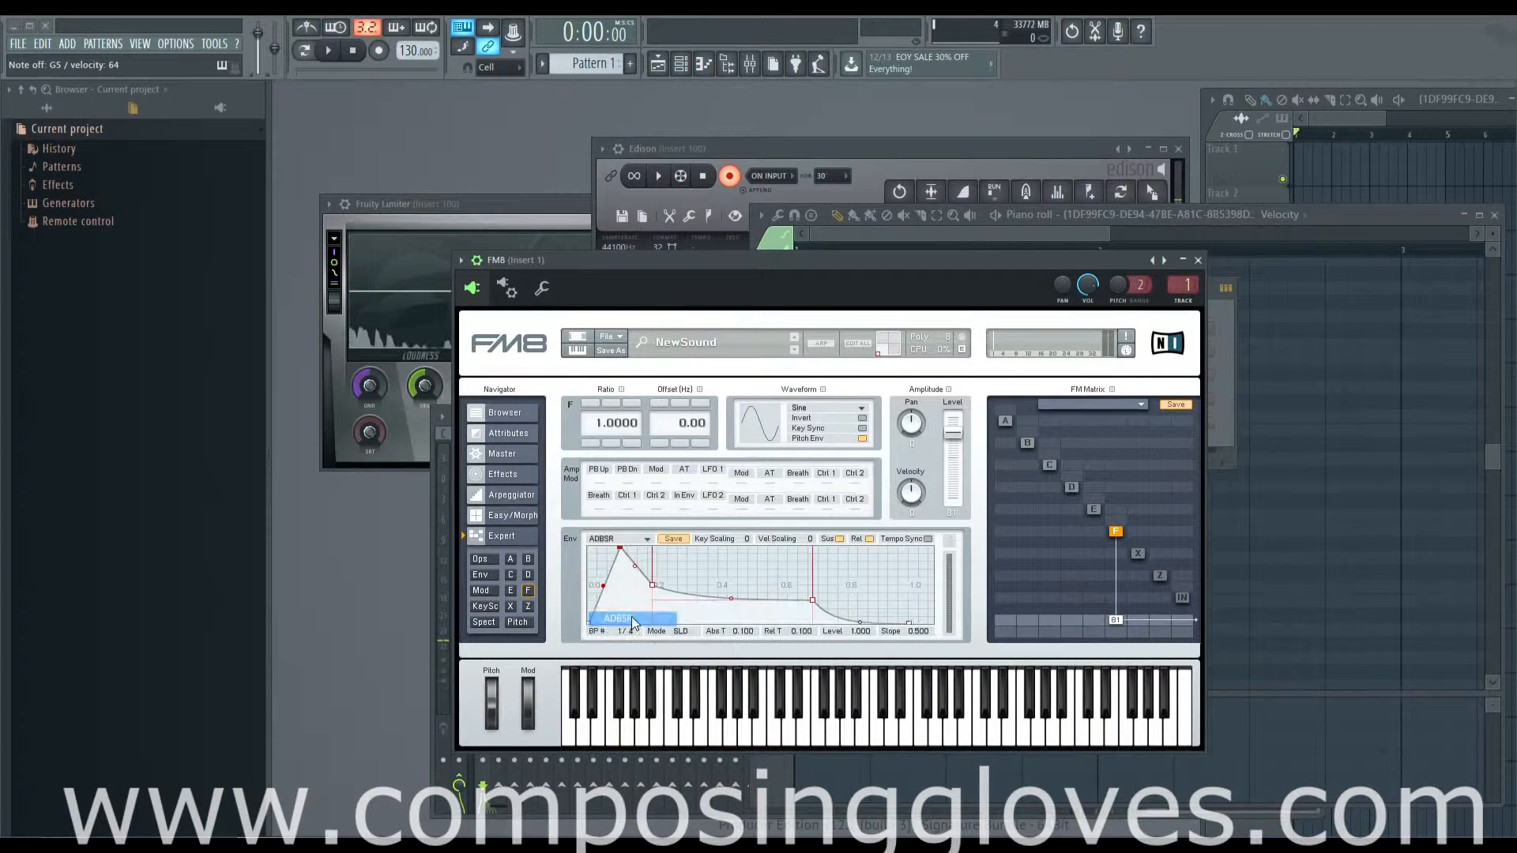
left_click(645, 539)
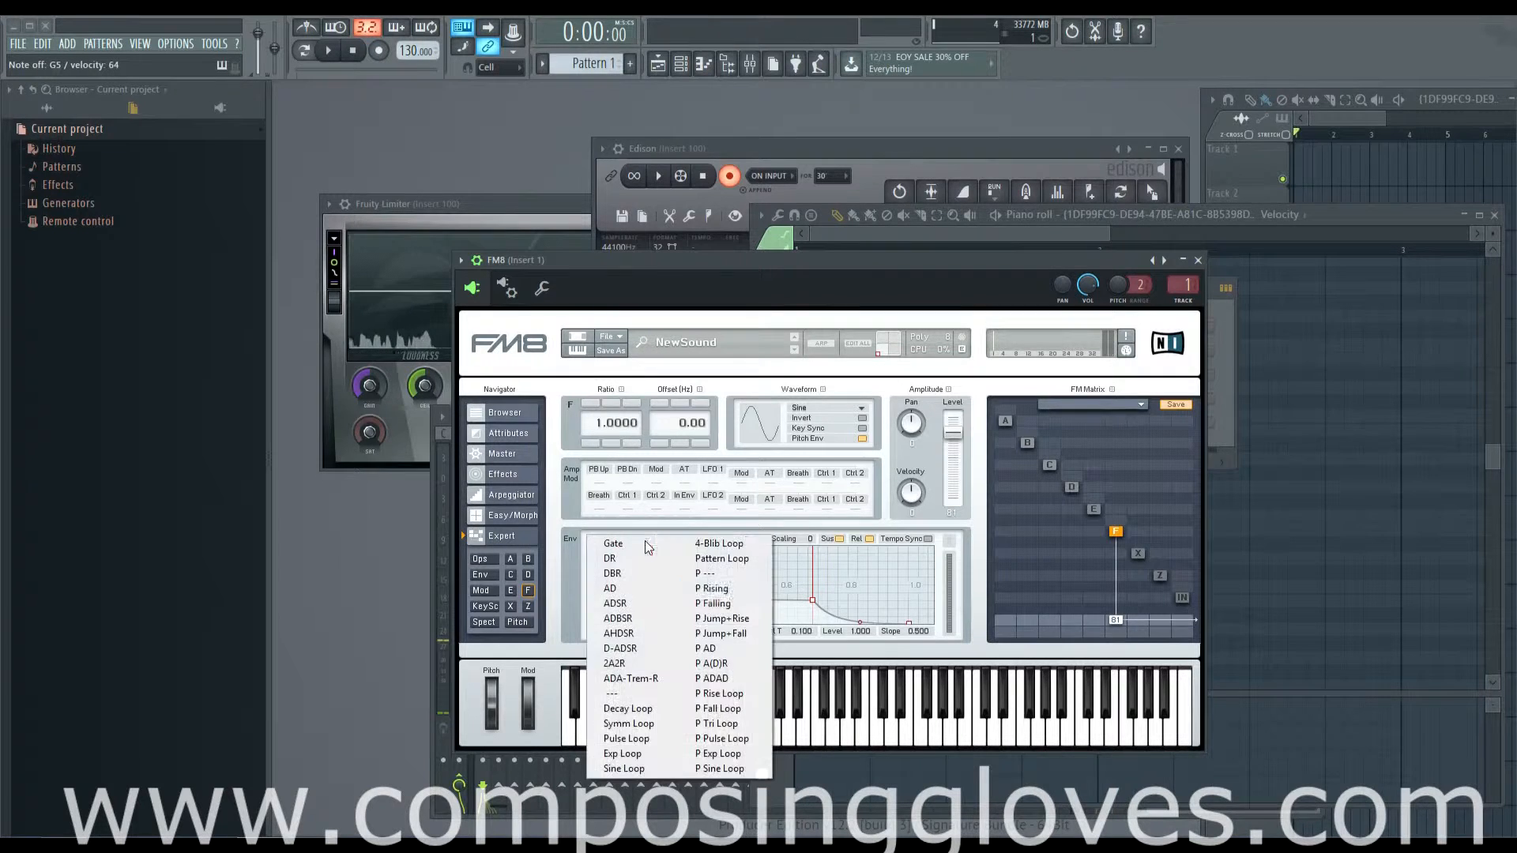
left_click(730, 590)
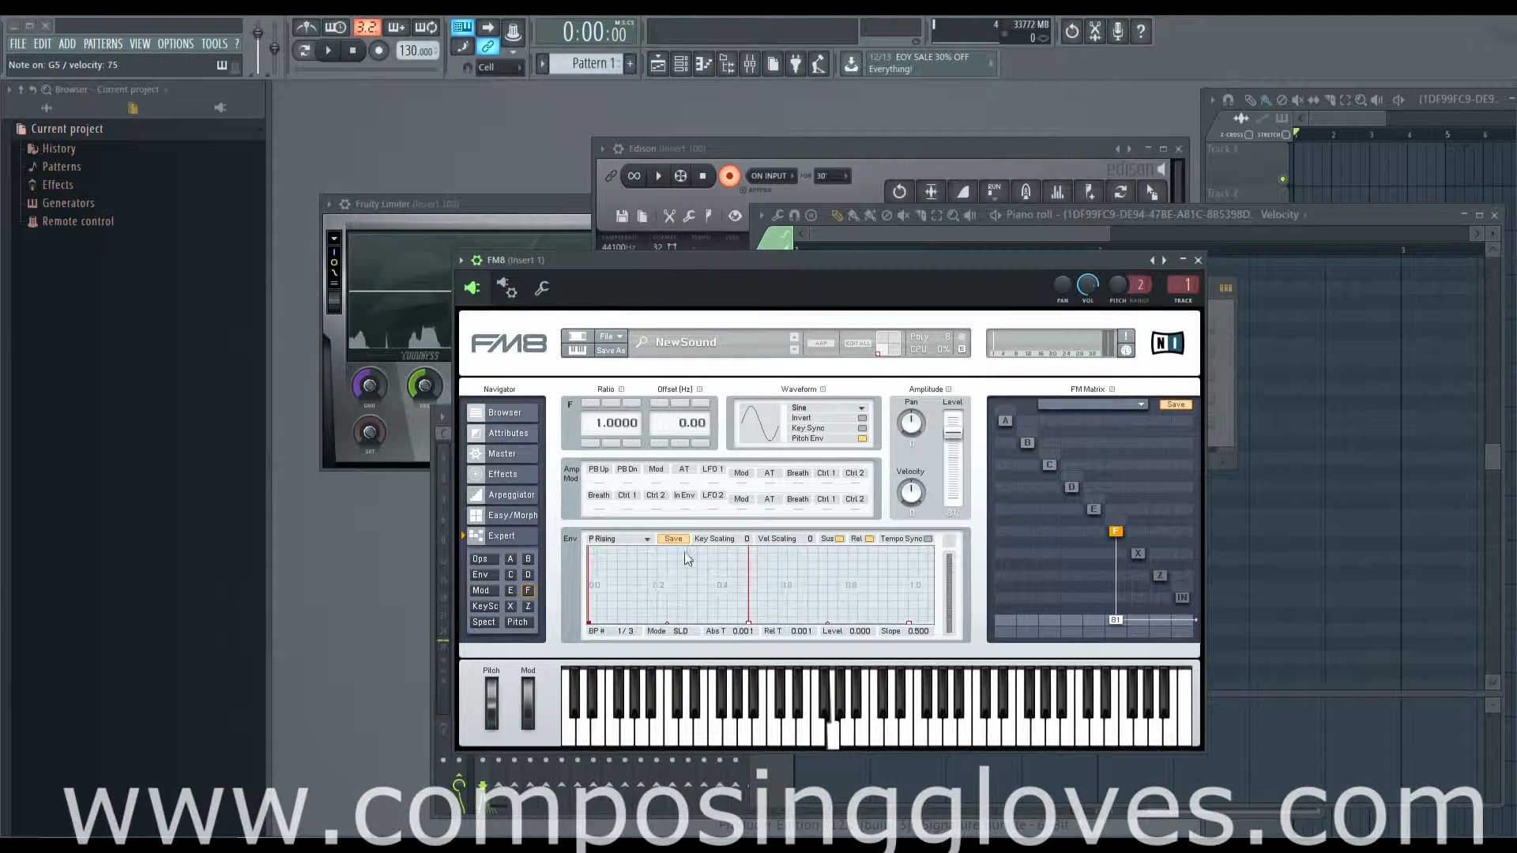
left_click(645, 539)
left_click(632, 708)
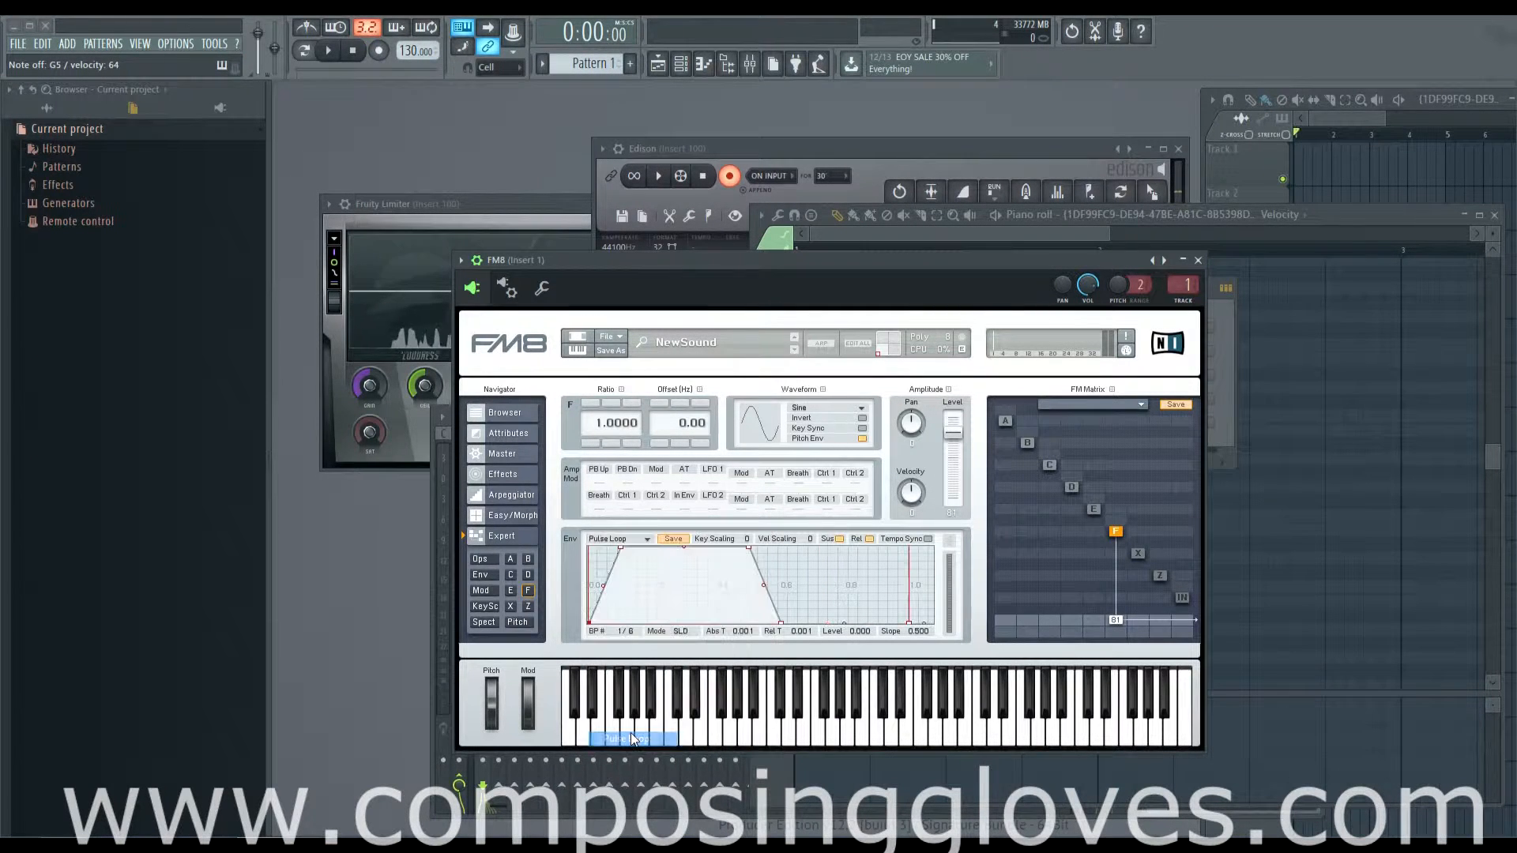
left_click(639, 538)
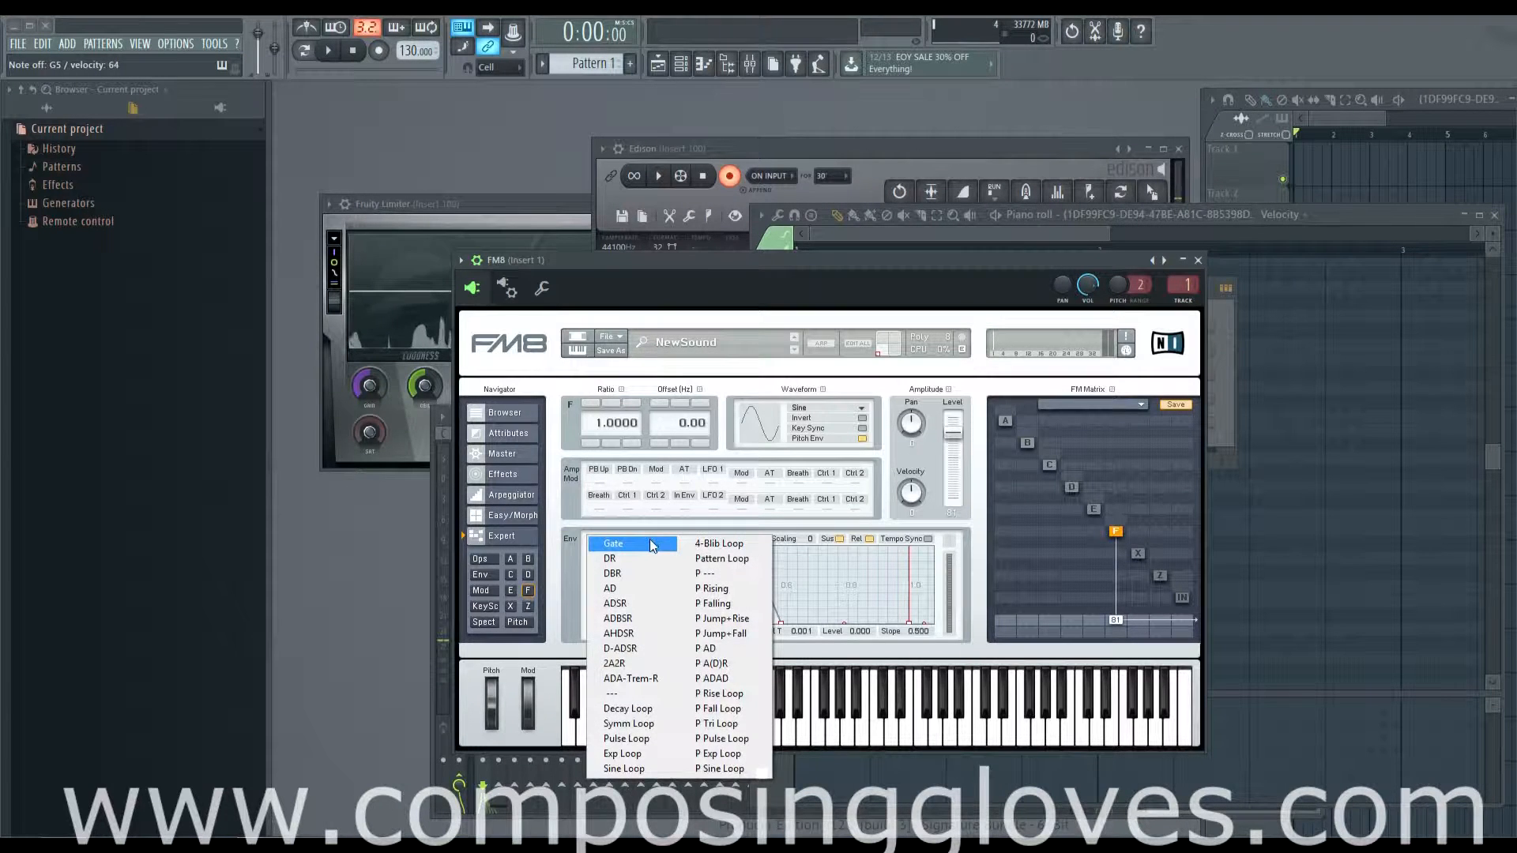
left_click(651, 542)
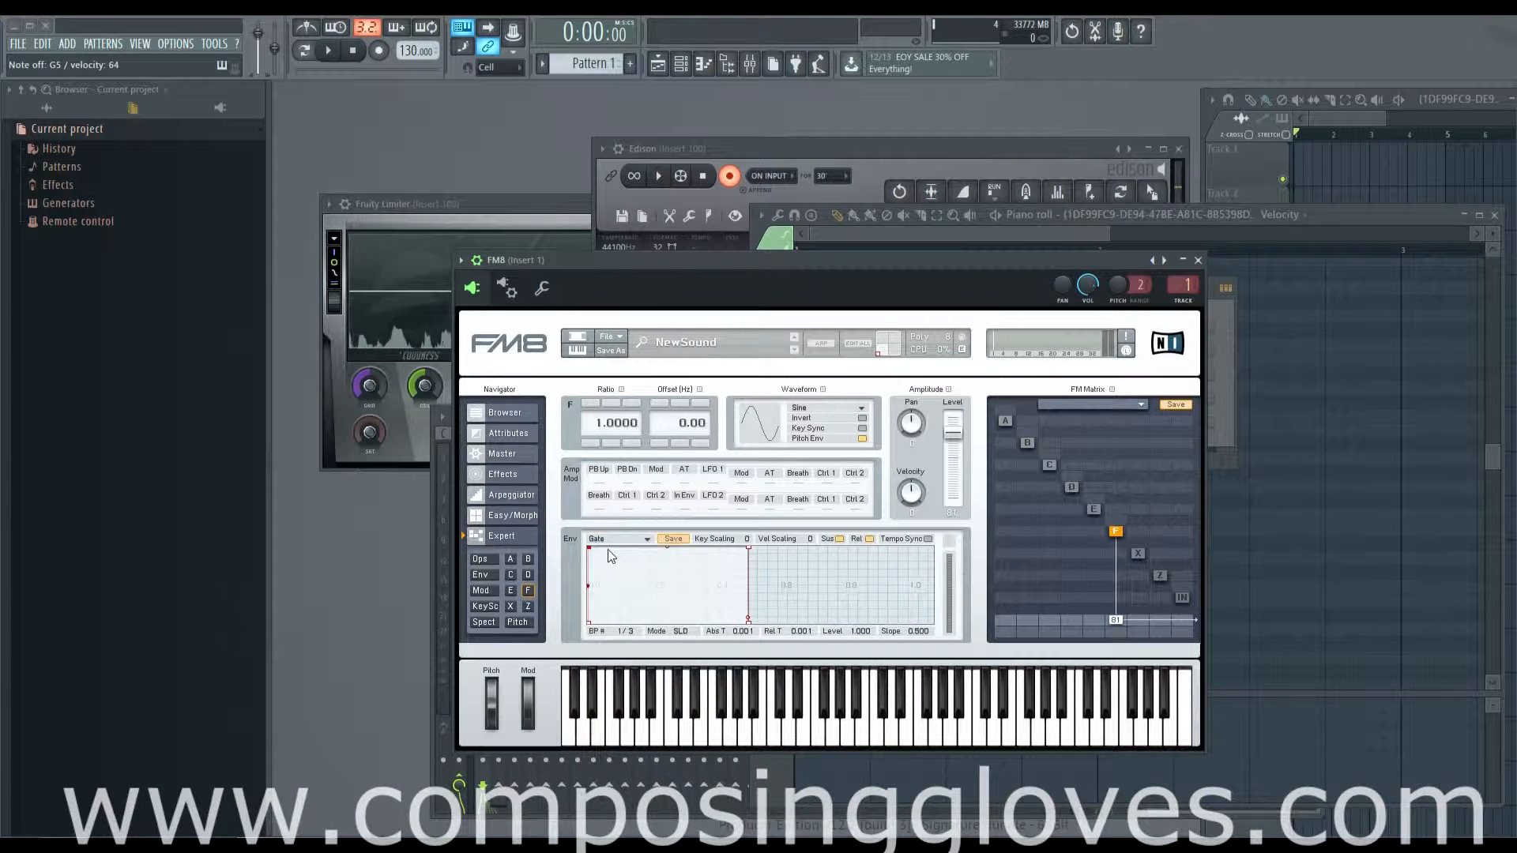
Step: Move the envelope's first breakpoint to about time 0.244, level 0.337, and add two breakpoints at about times 0.507 and 0.708
mouse_move(589, 549)
left_mouse_down()
mouse_move(663, 579)
mouse_move(689, 553)
mouse_move(684, 581)
mouse_move(590, 548)
left_mouse_up()
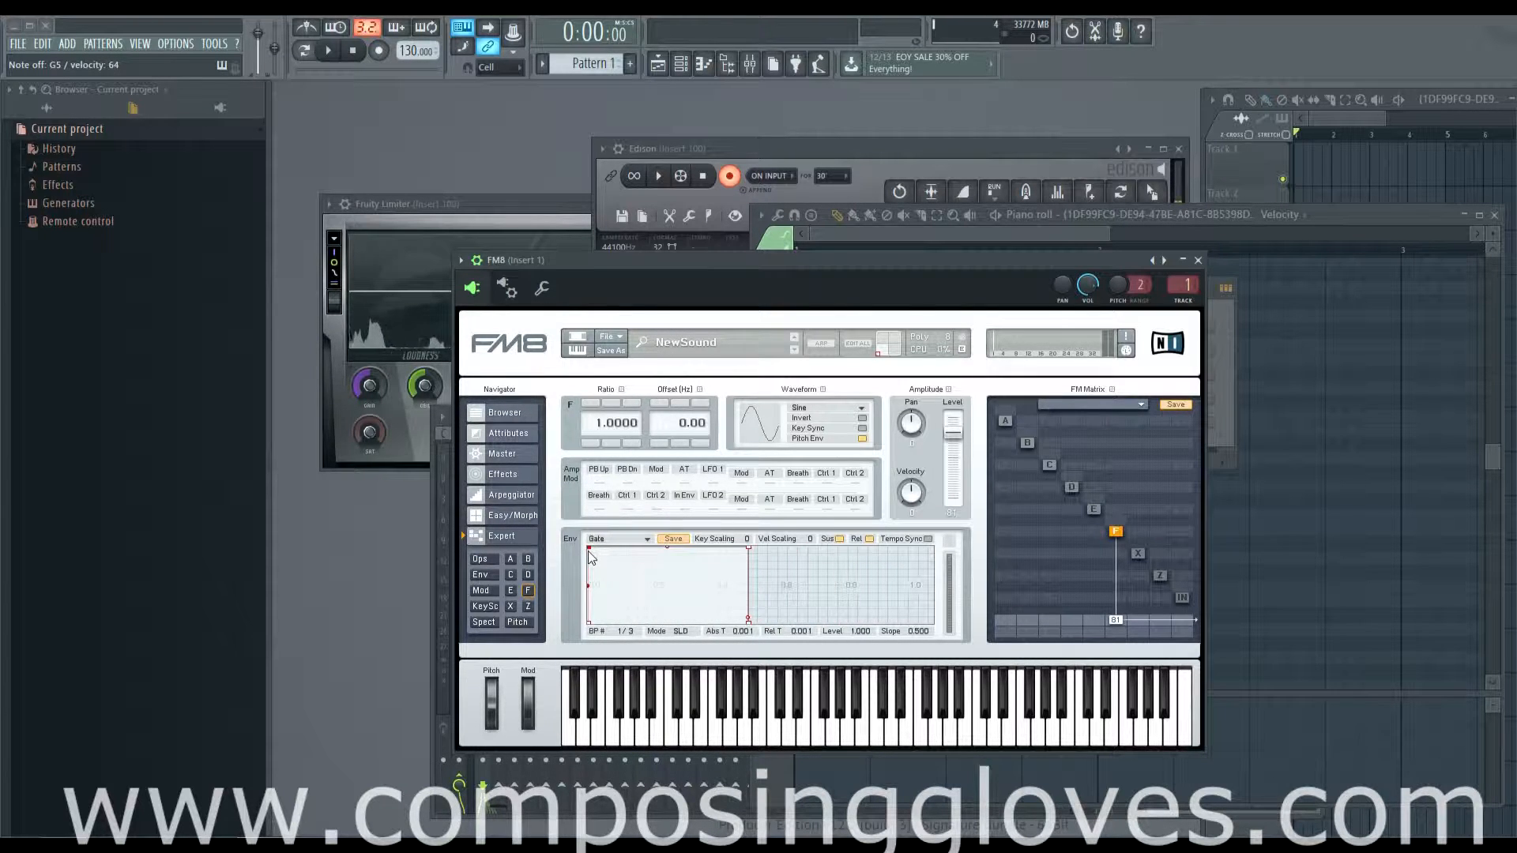
left_click_drag(588, 548, 666, 598)
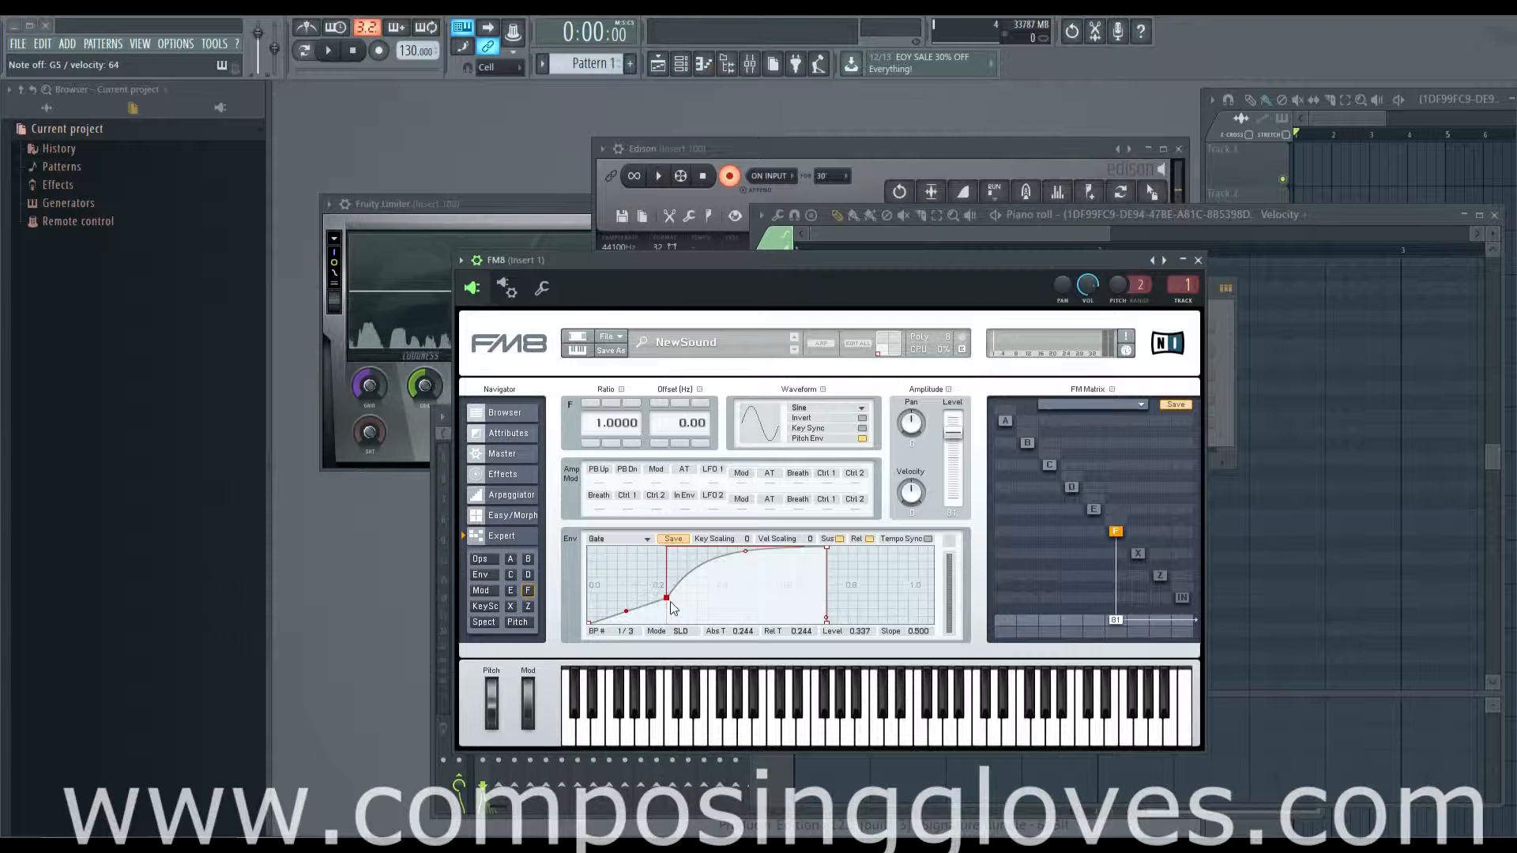
double_click(751, 577)
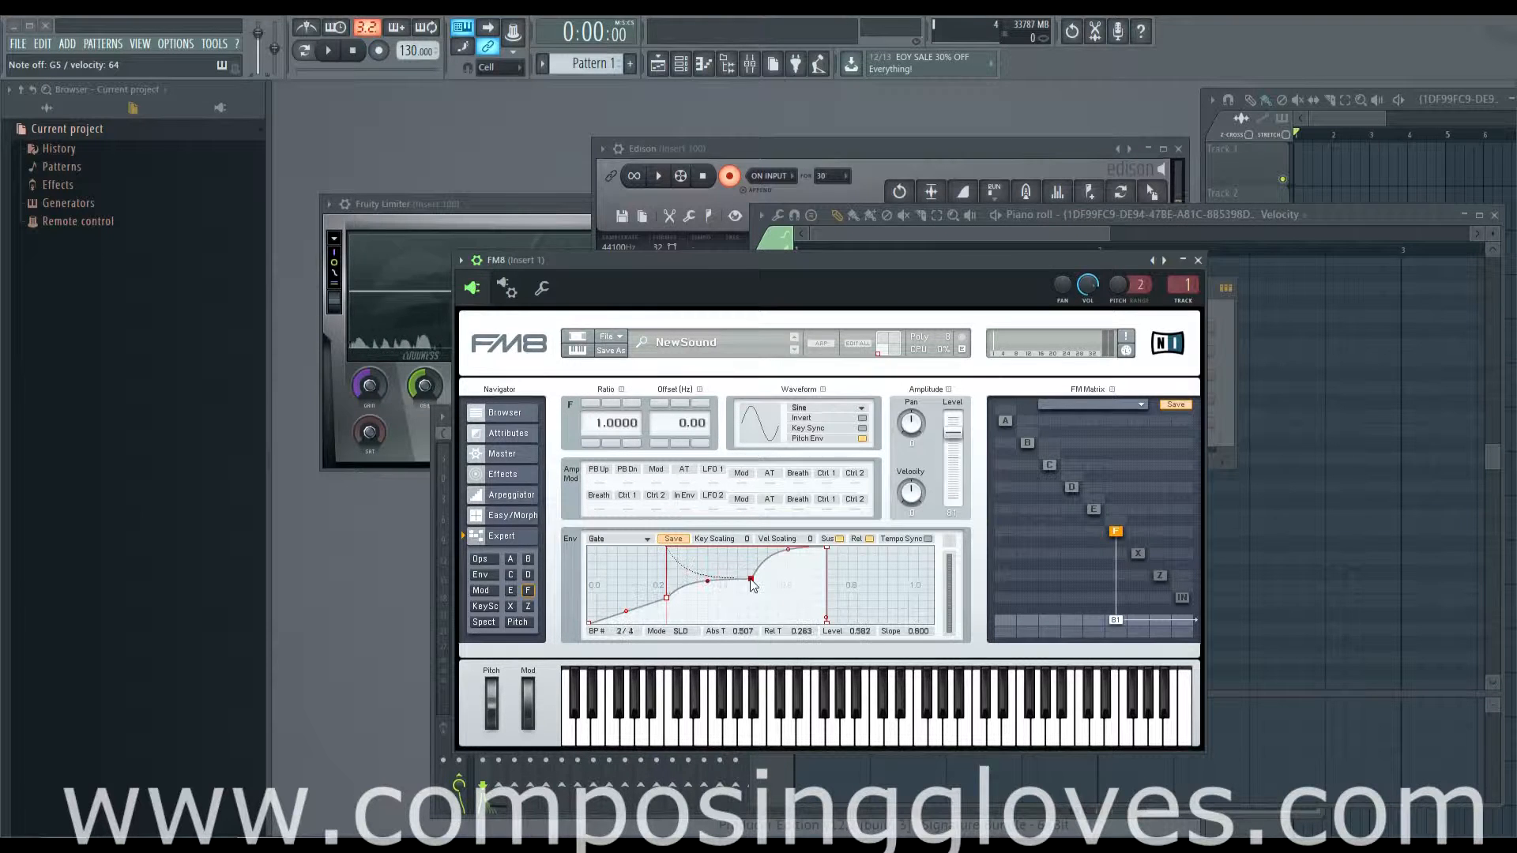
double_click(816, 576)
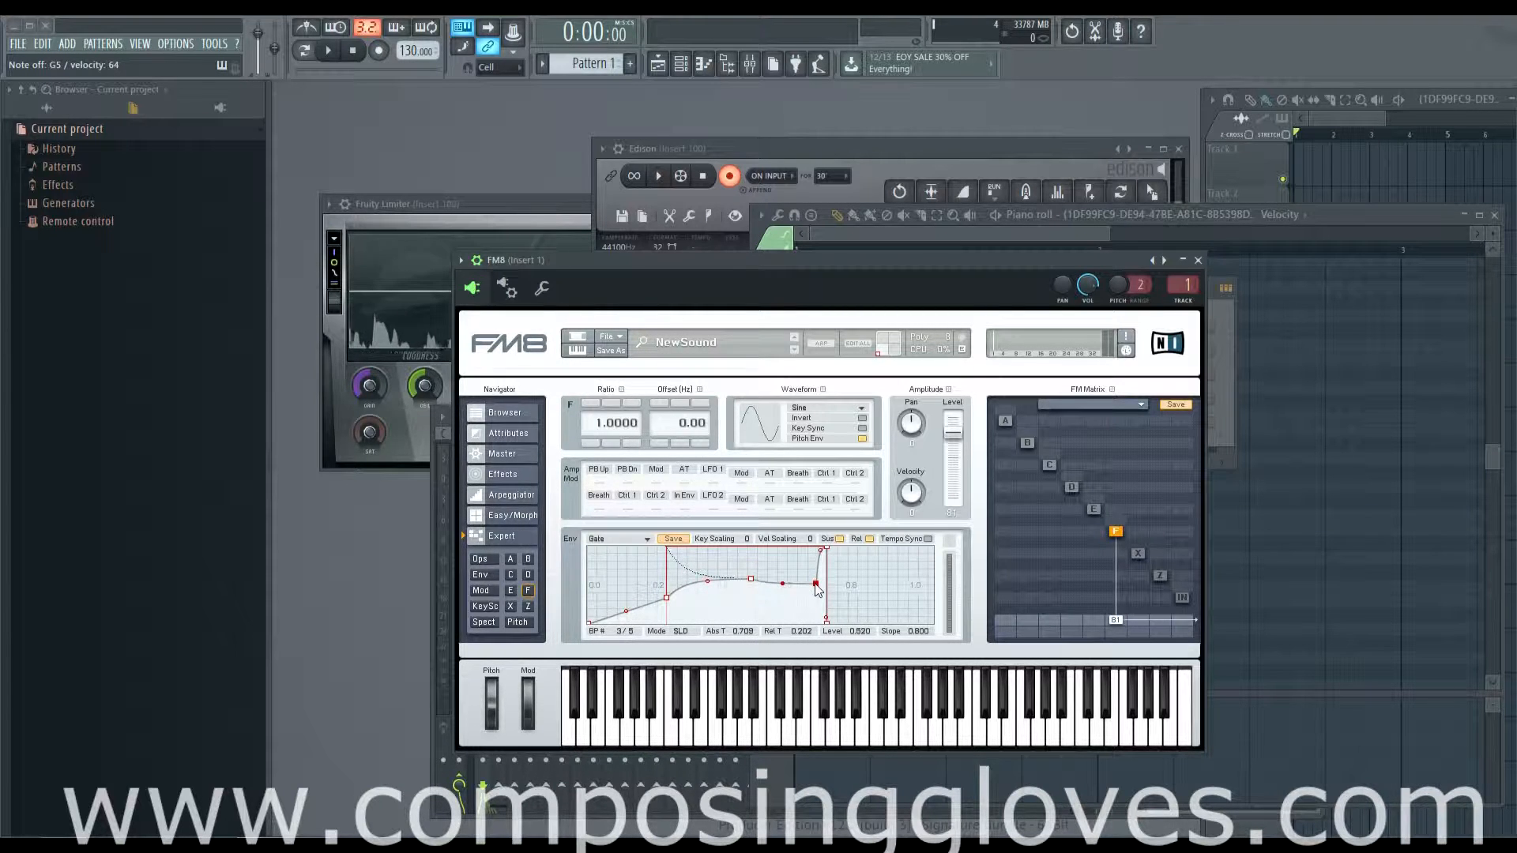
Step: Move the envelope's fourth breakpoint to about level 0.796 at time 1.011, and the first to about level 0.541 at time 0.212
left_click_drag(823, 548, 906, 630)
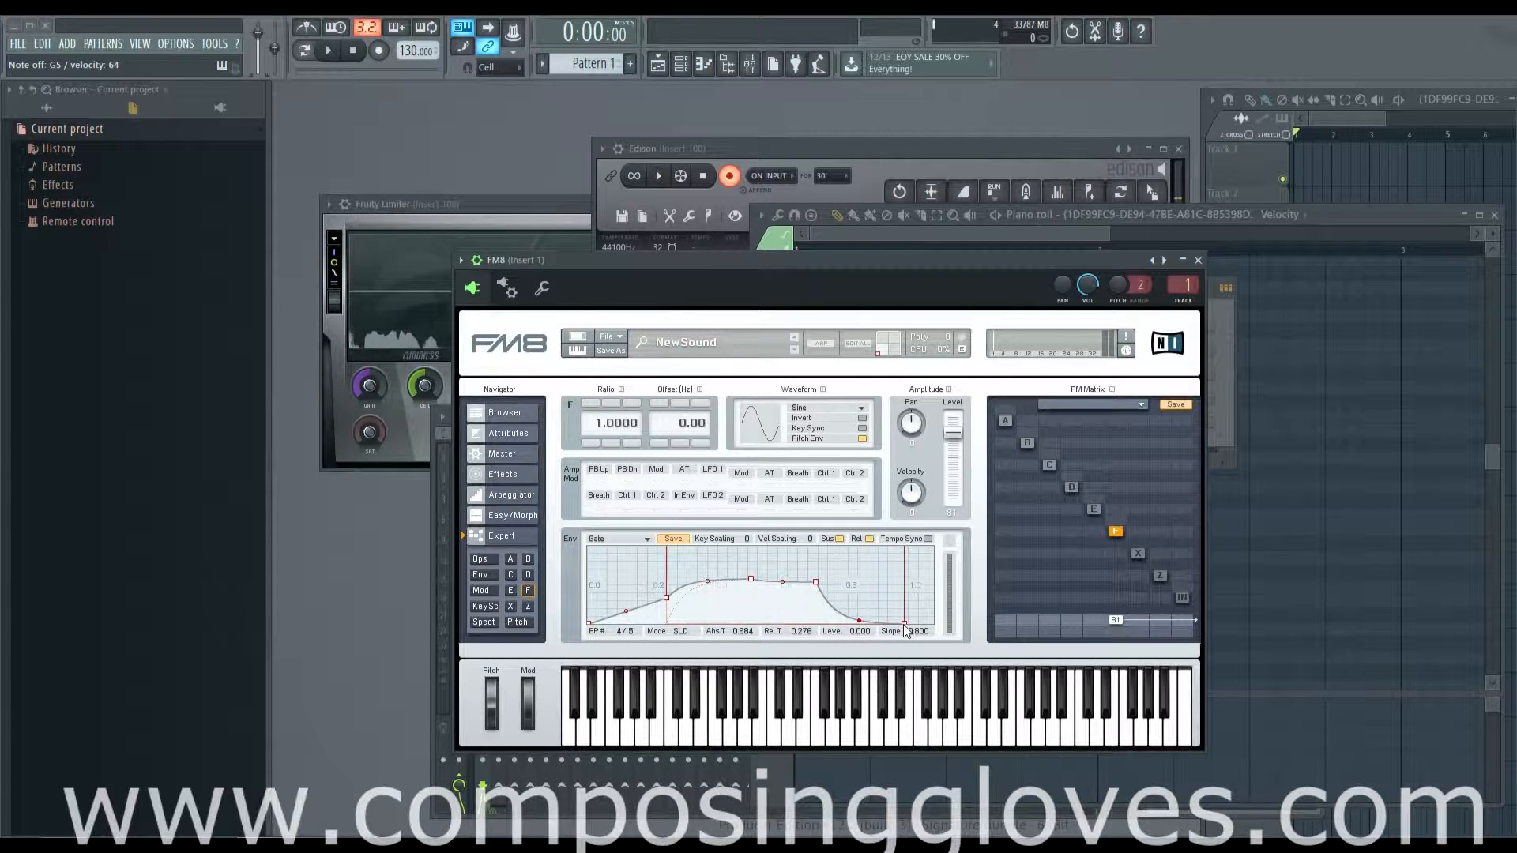
left_click_drag(905, 625, 914, 566)
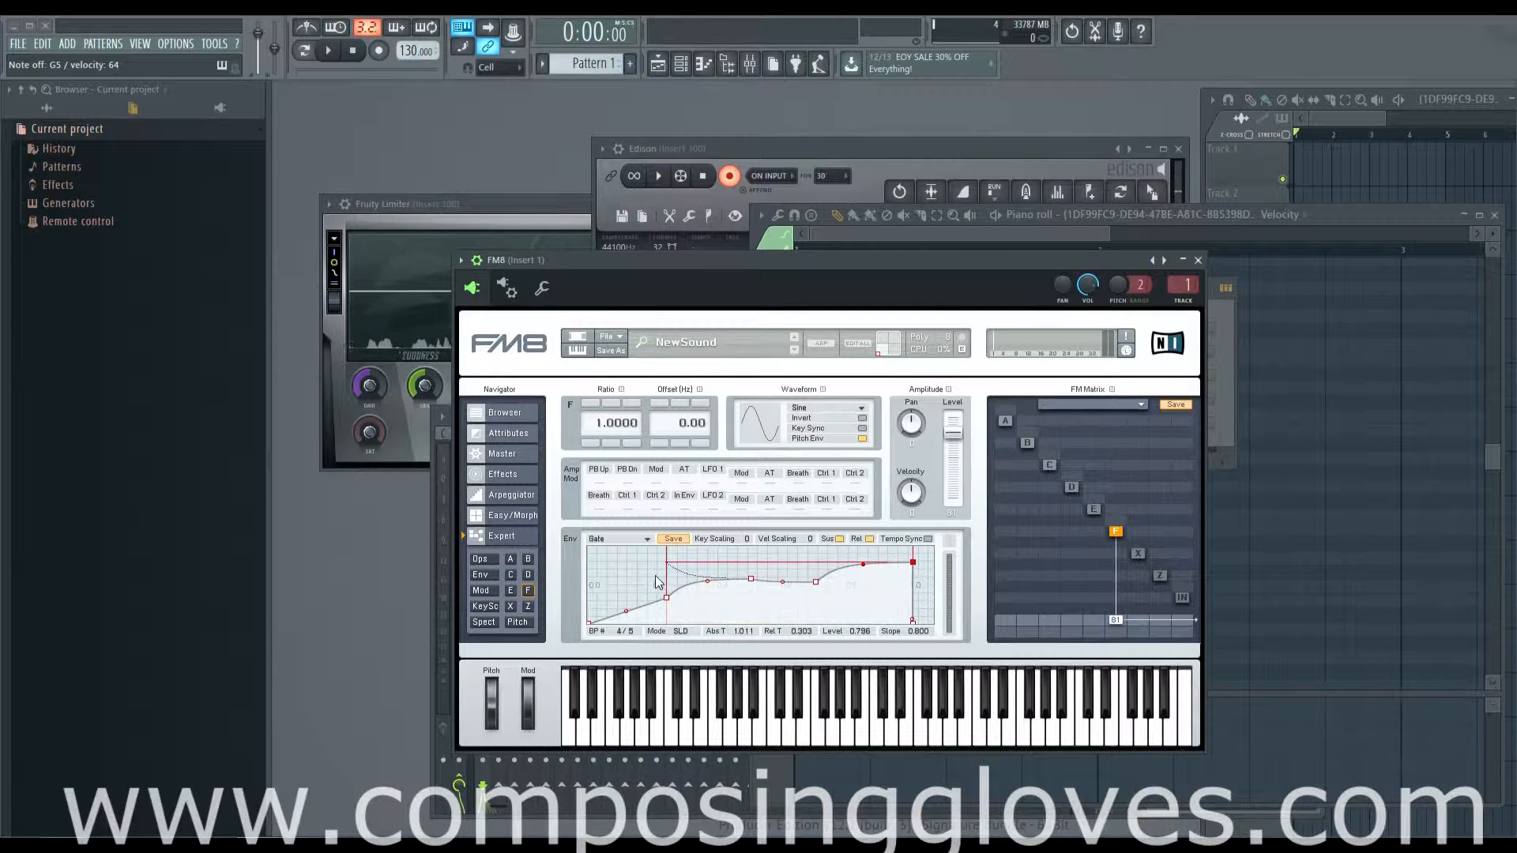
double_click(632, 614)
left_click_drag(631, 613, 656, 579)
right_click(621, 583)
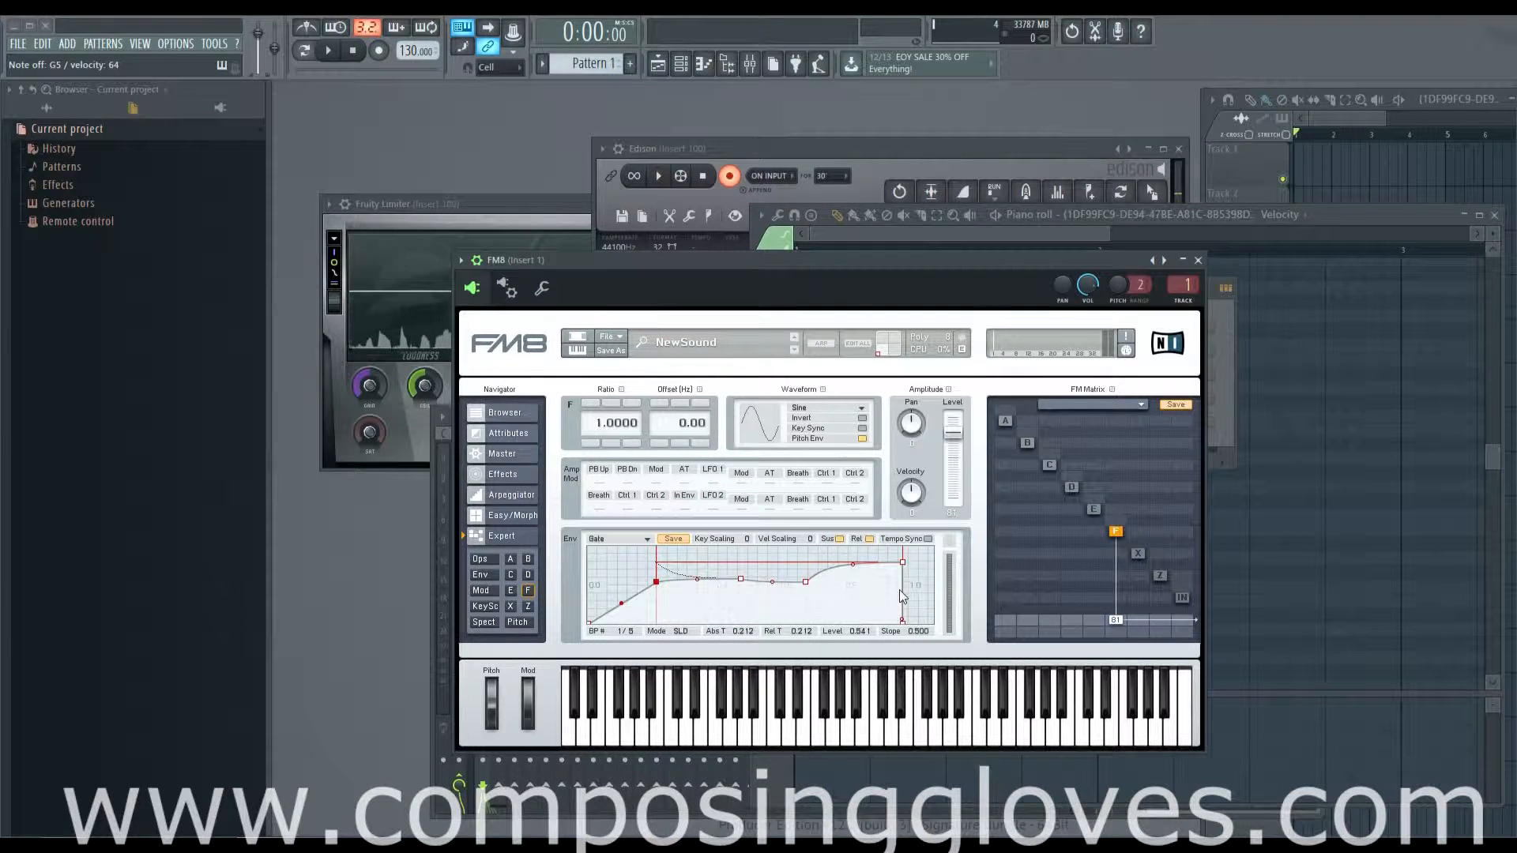
Step: Adjust the envelope's fourth breakpoint to about level 0.673, and the first to about level 0.459 at time 0.185
left_click(902, 562)
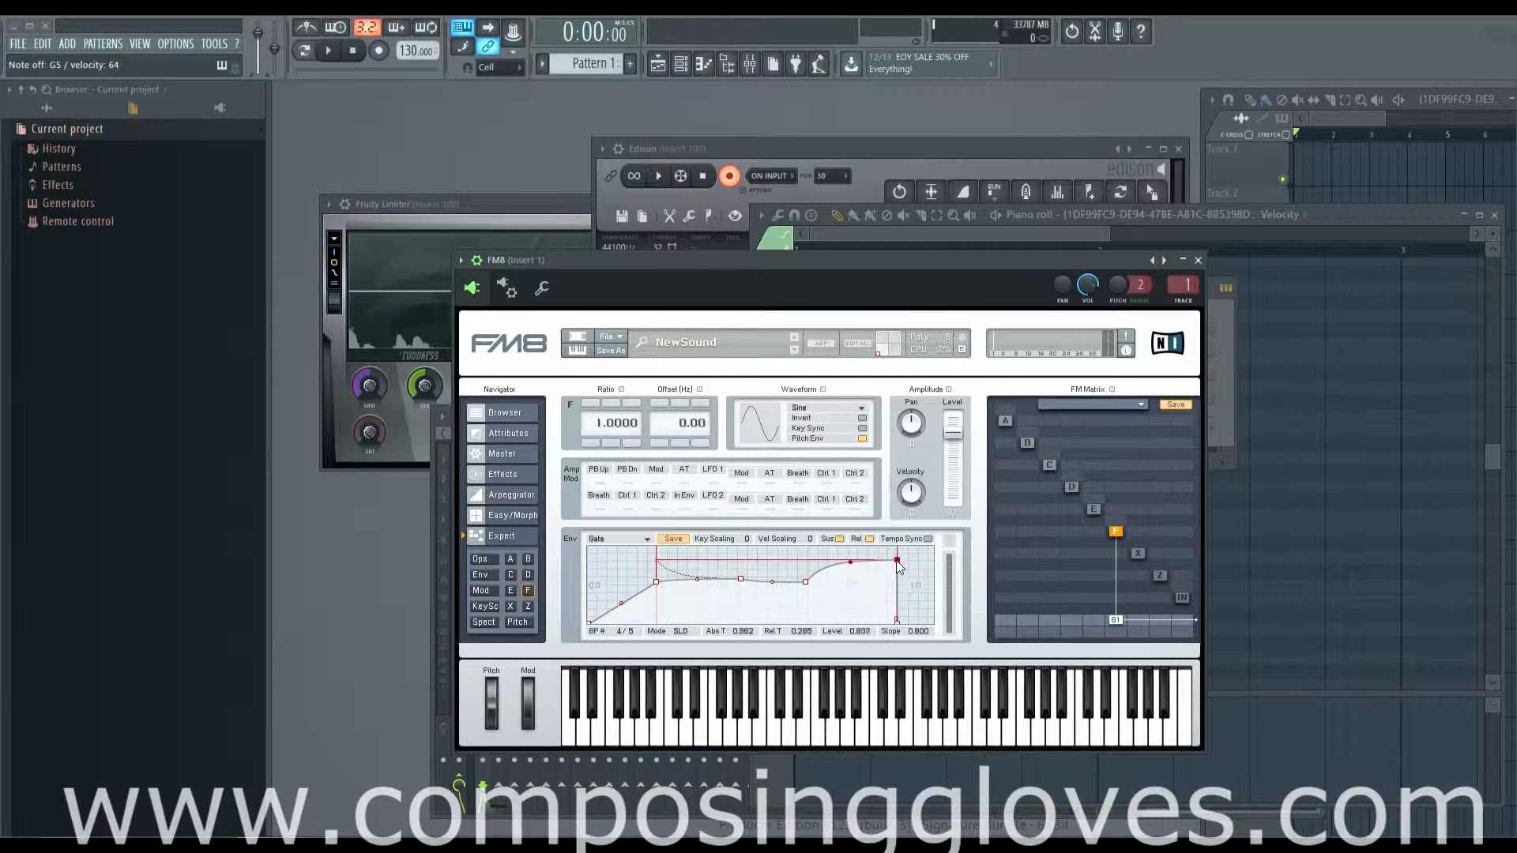
mouse_move(906, 567)
left_mouse_down()
mouse_move(849, 575)
mouse_move(907, 577)
left_mouse_up()
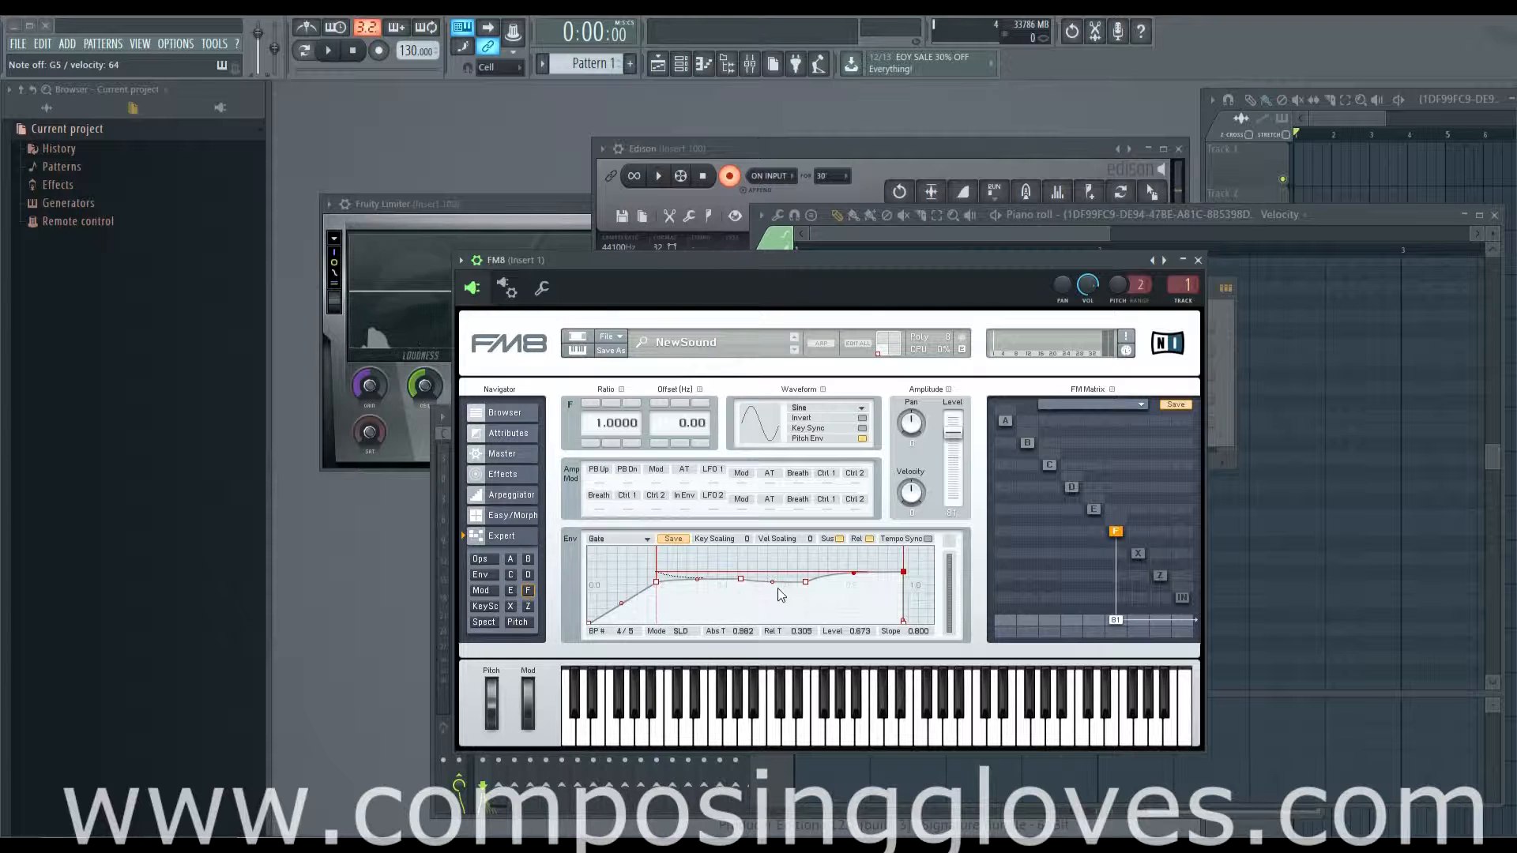
mouse_move(657, 583)
left_mouse_down()
mouse_move(603, 581)
mouse_move(673, 590)
mouse_move(647, 588)
left_mouse_up()
right_click(631, 600)
right_click(618, 594)
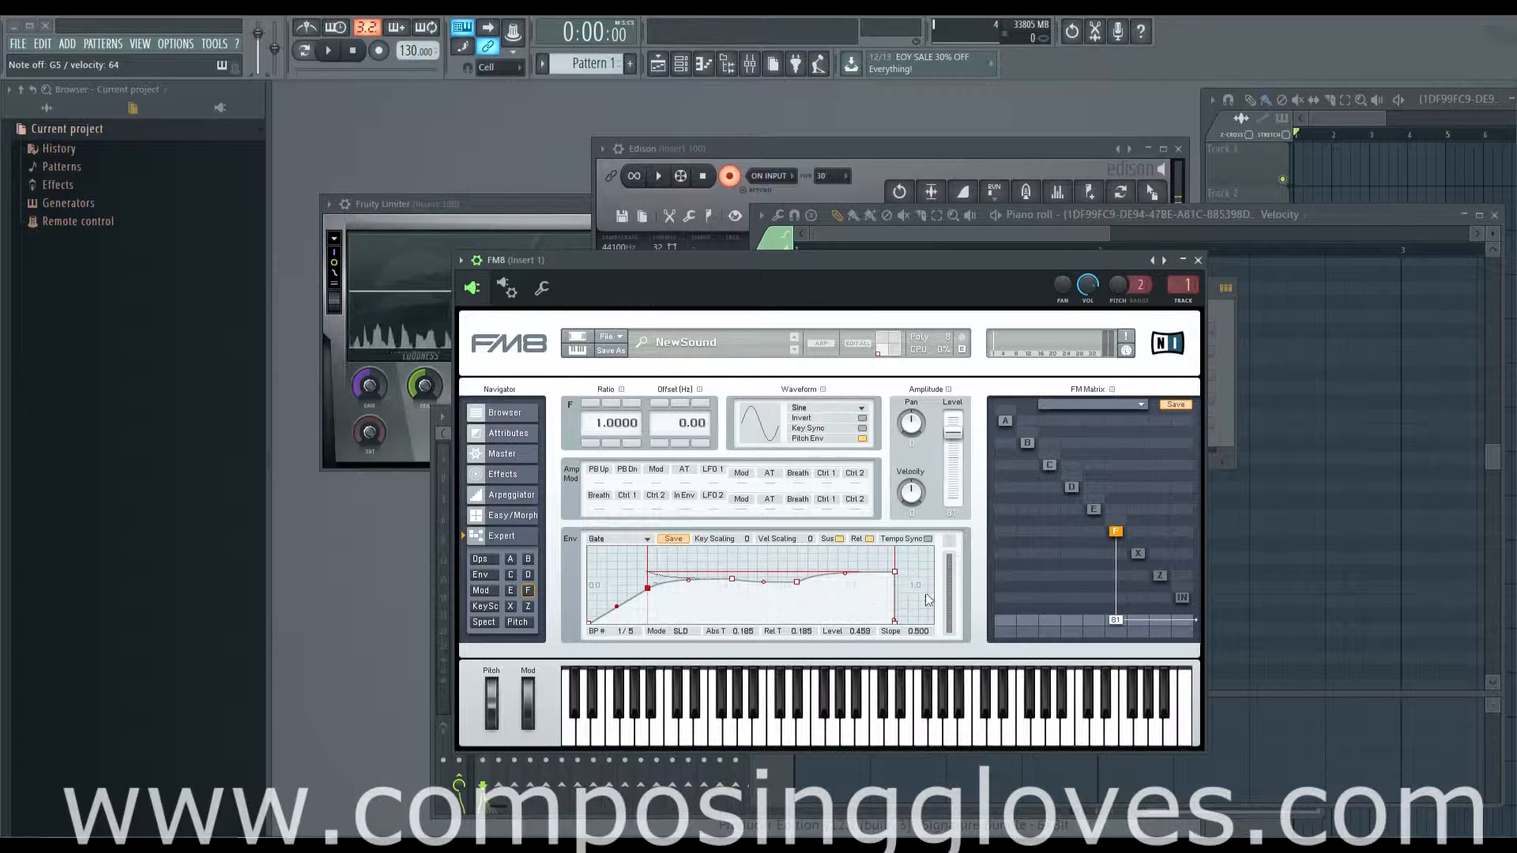
Step: Delete the two added middle breakpoints and shape the envelope as a decay from level 1.000 at time 0.001 down to level 0.000
double_click(619, 575)
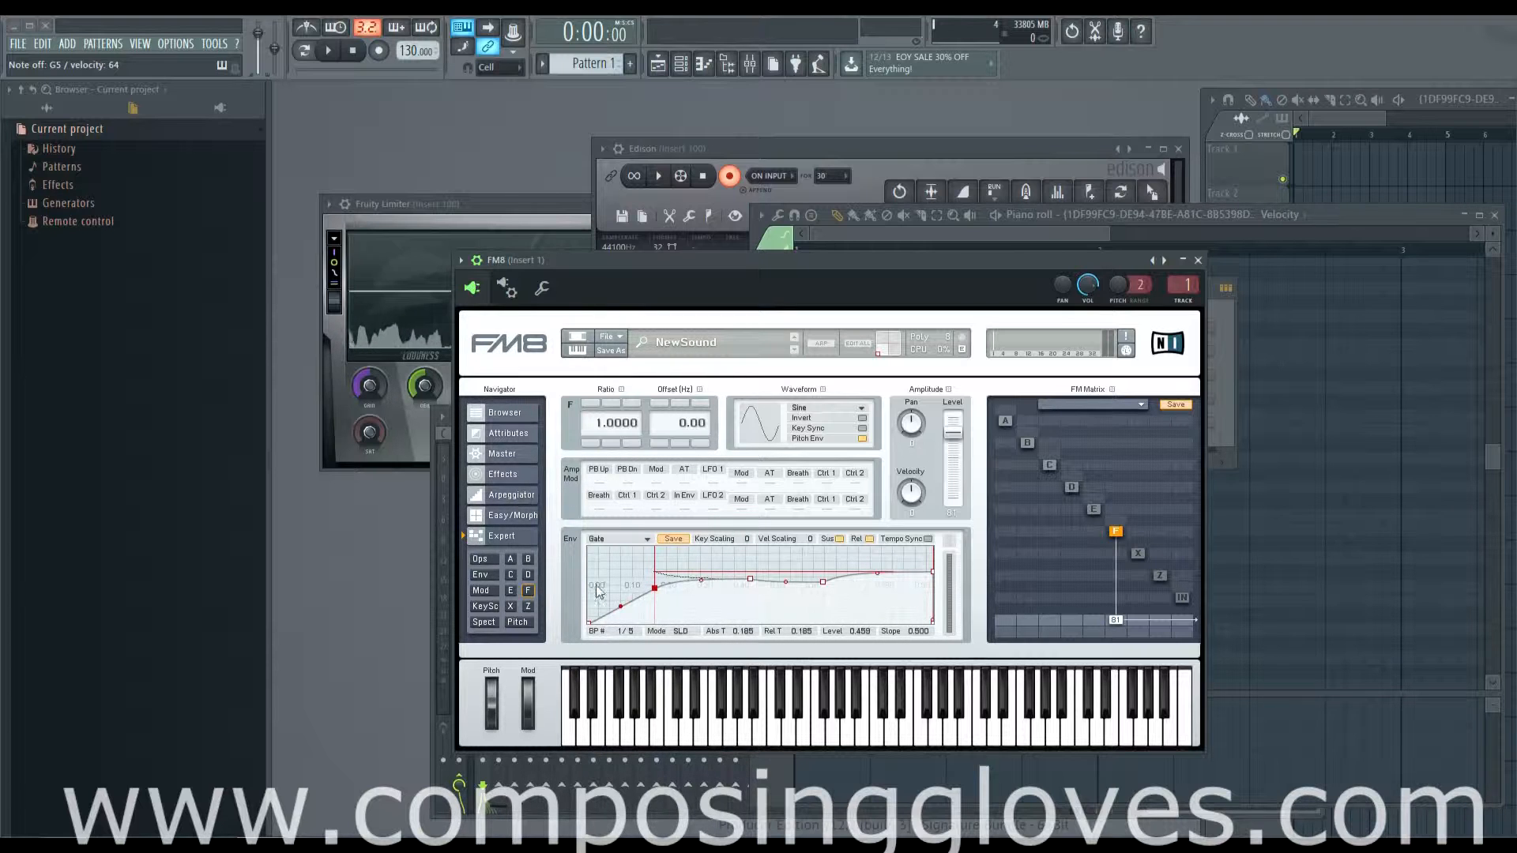
left_click_drag(609, 578, 487, 587)
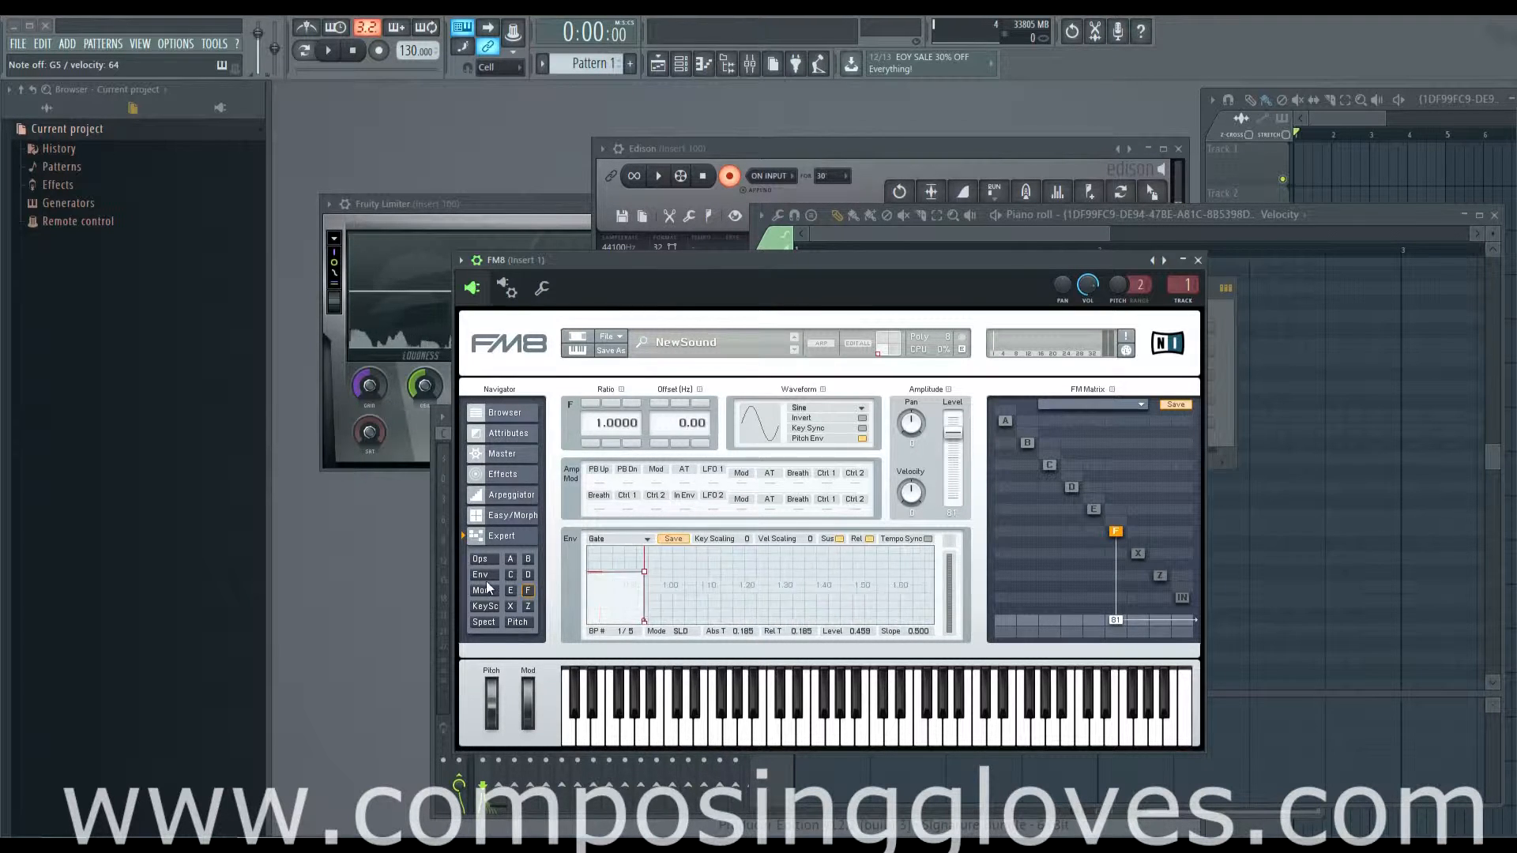
left_click_drag(733, 578, 826, 574)
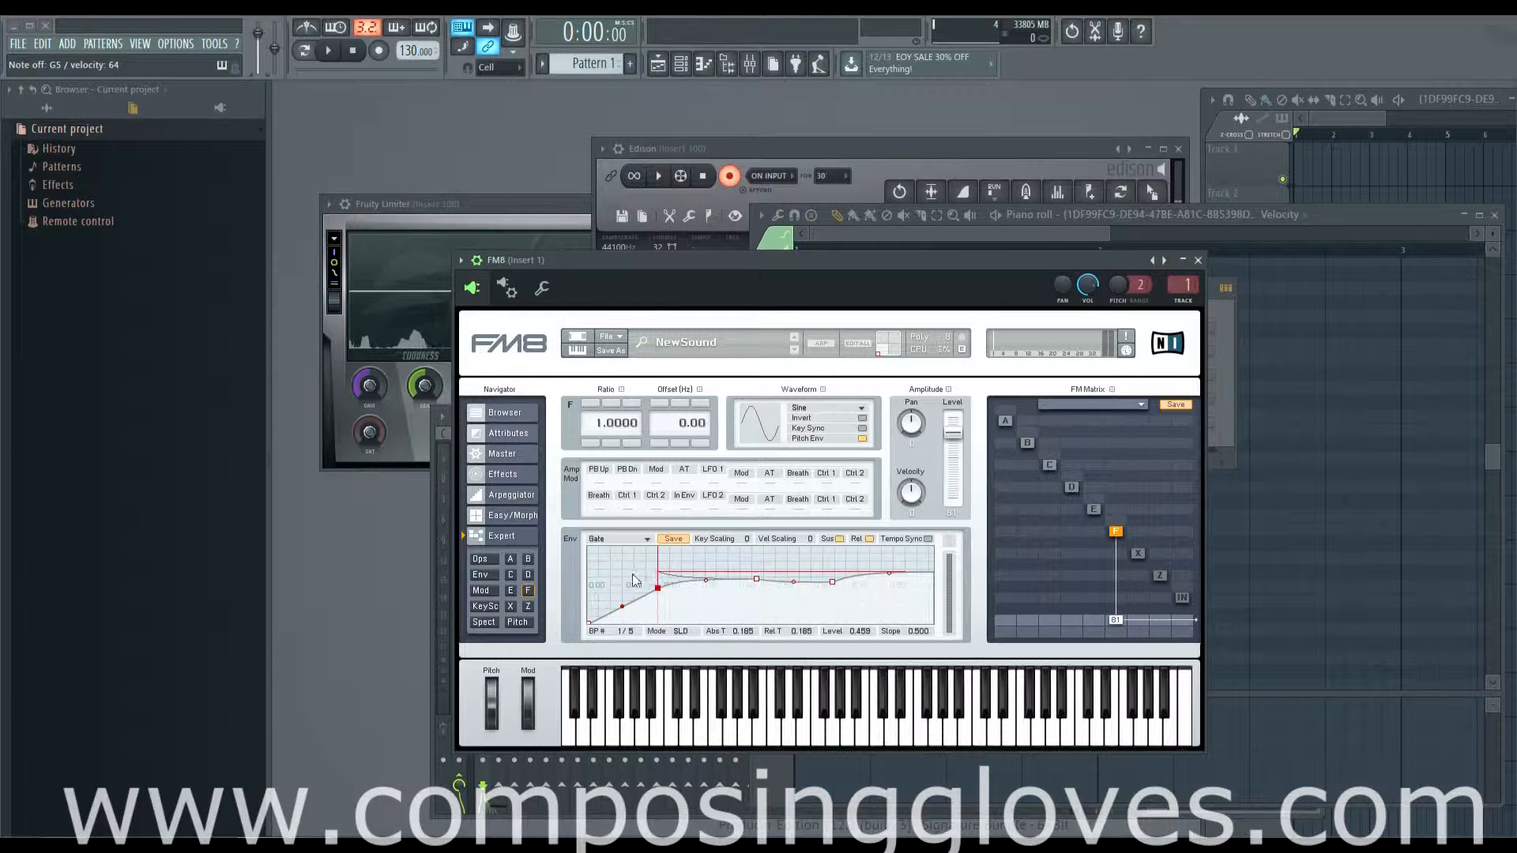
left_click_drag(631, 570, 782, 587)
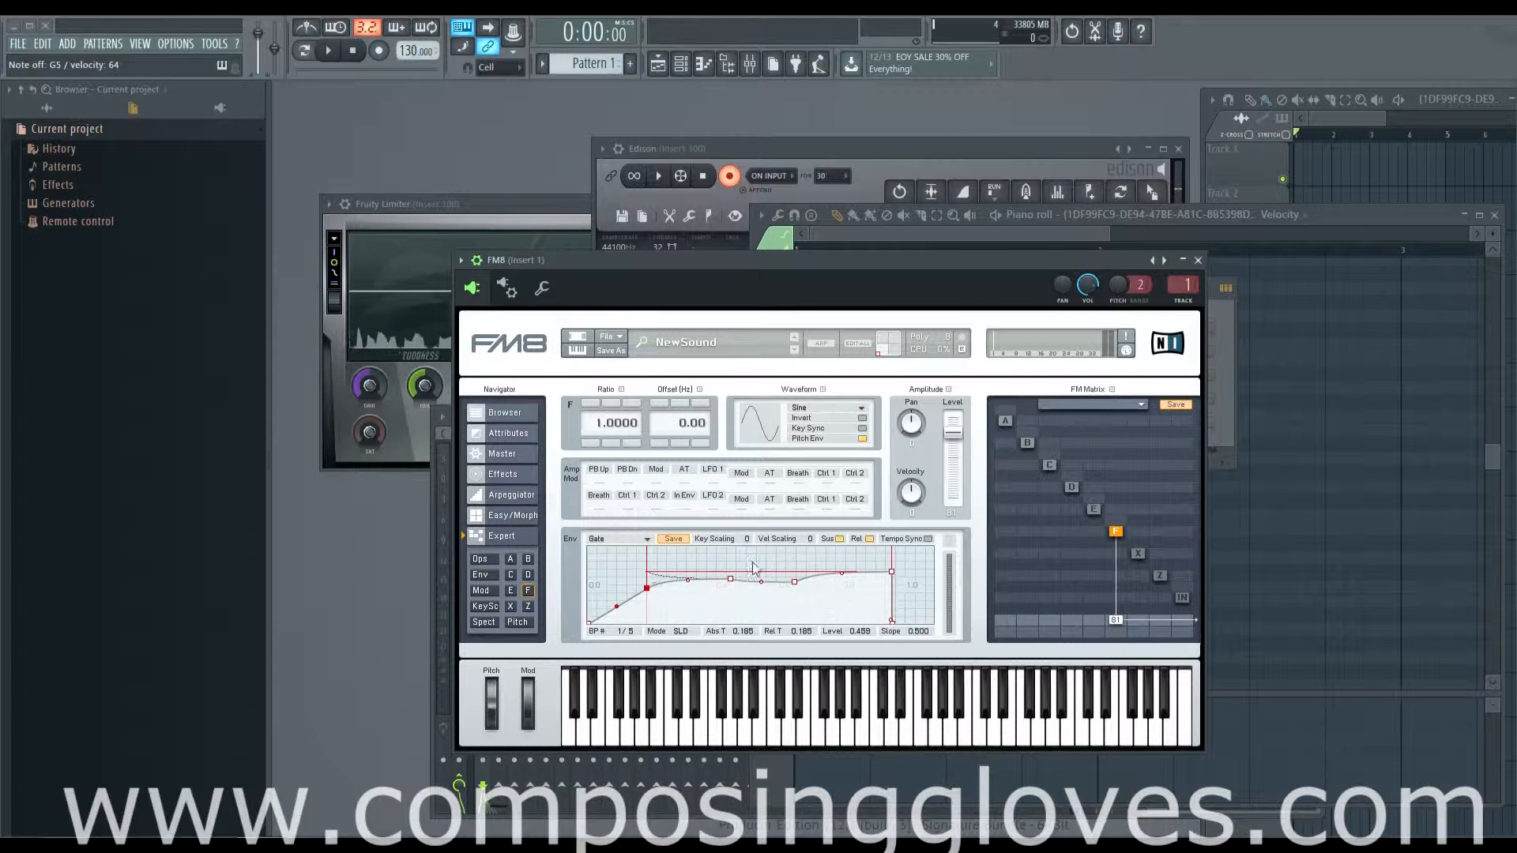
left_click_drag(646, 589, 613, 543)
right_click(695, 581)
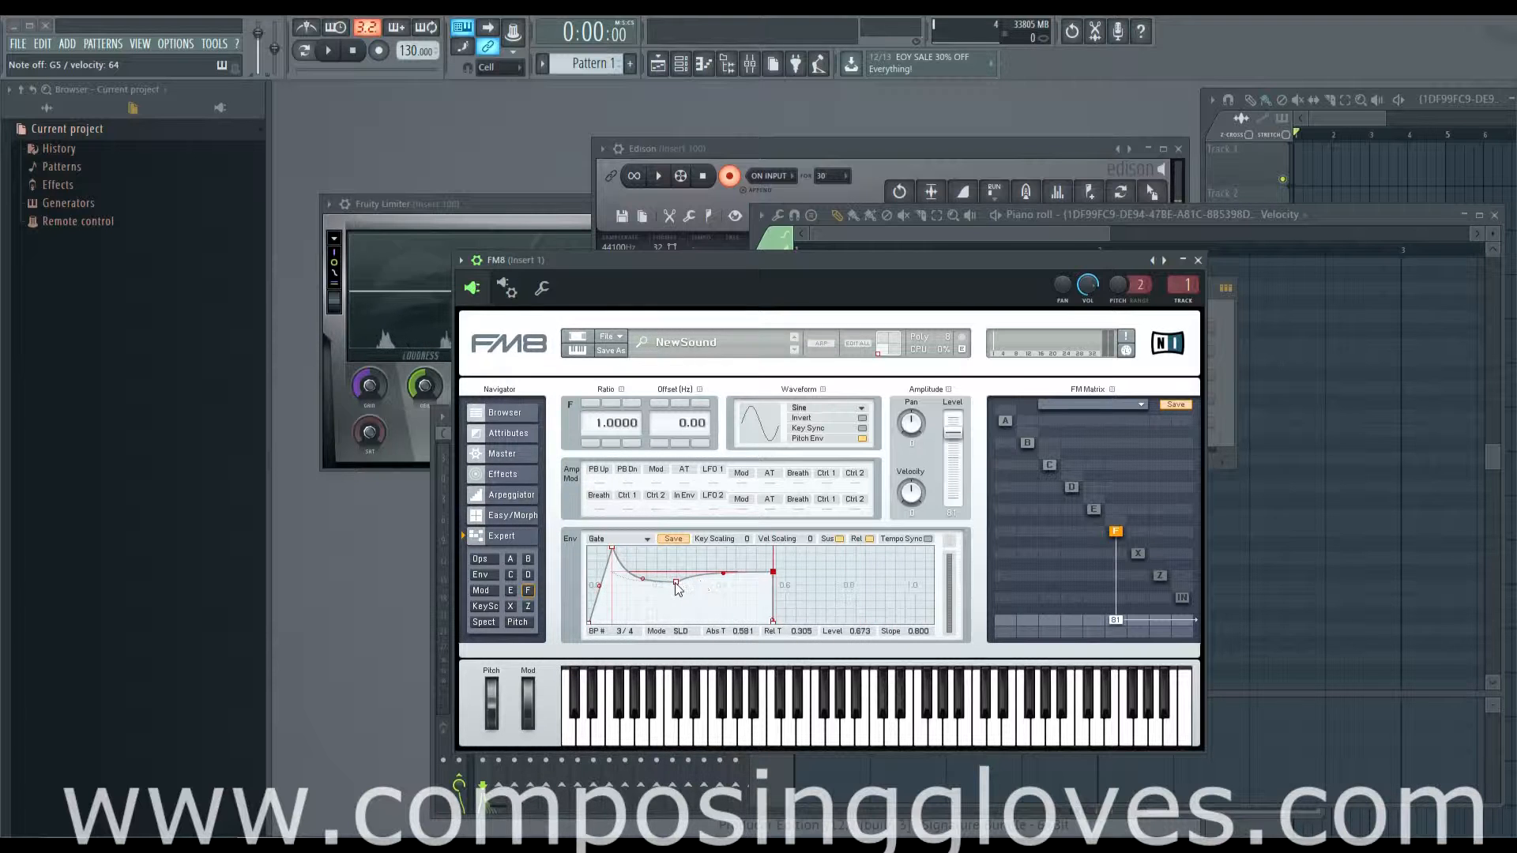
right_click(675, 583)
left_click_drag(705, 587, 718, 643)
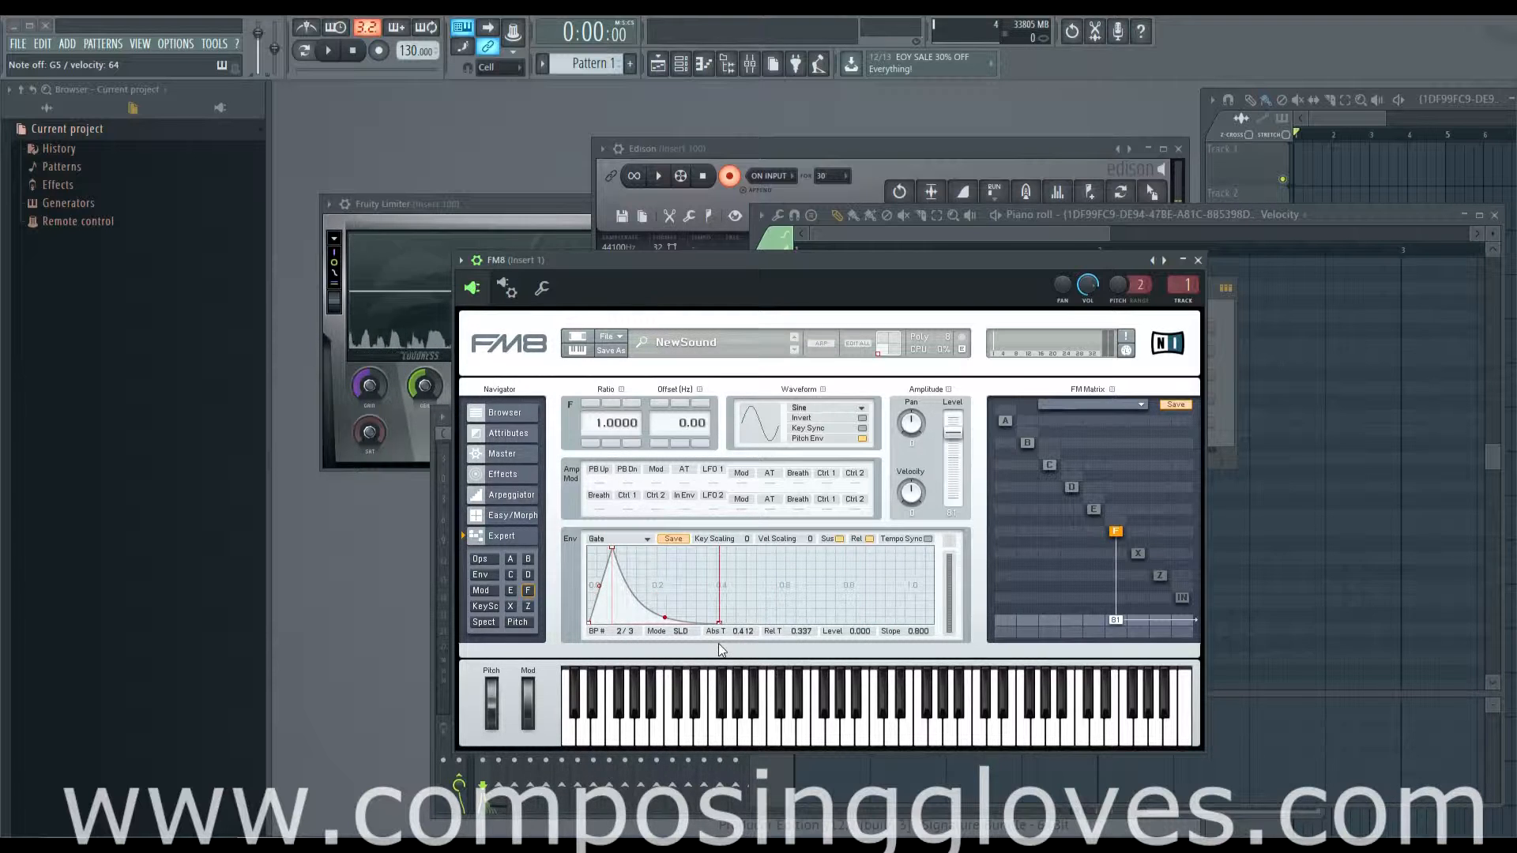
left_click_drag(612, 547, 530, 537)
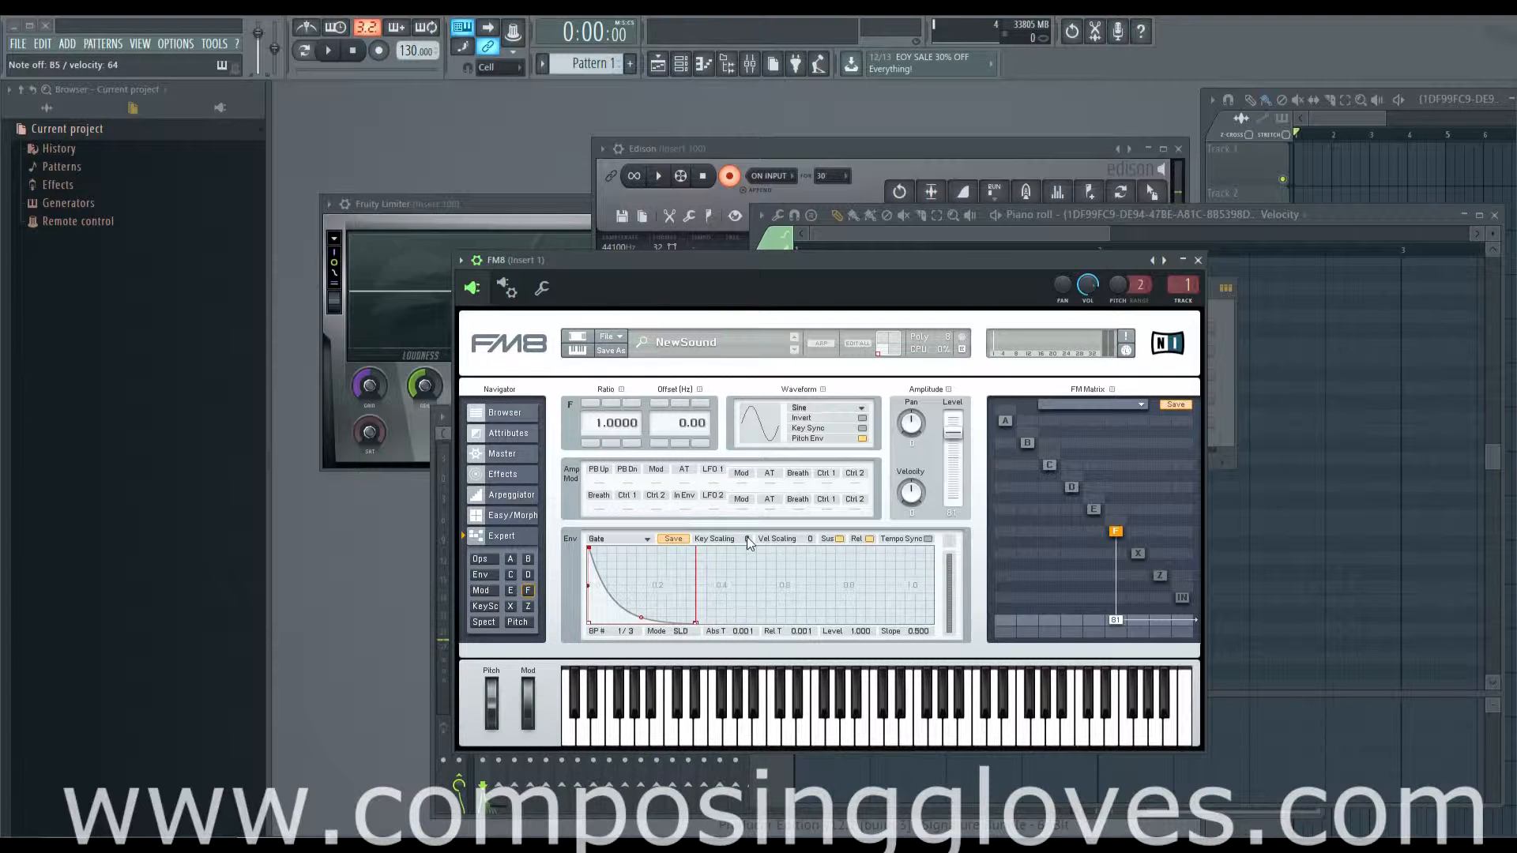
Step: Try operator F's envelope key scaling at 100 and about 66, and return it to 0
left_click_drag(748, 539, 741, 378)
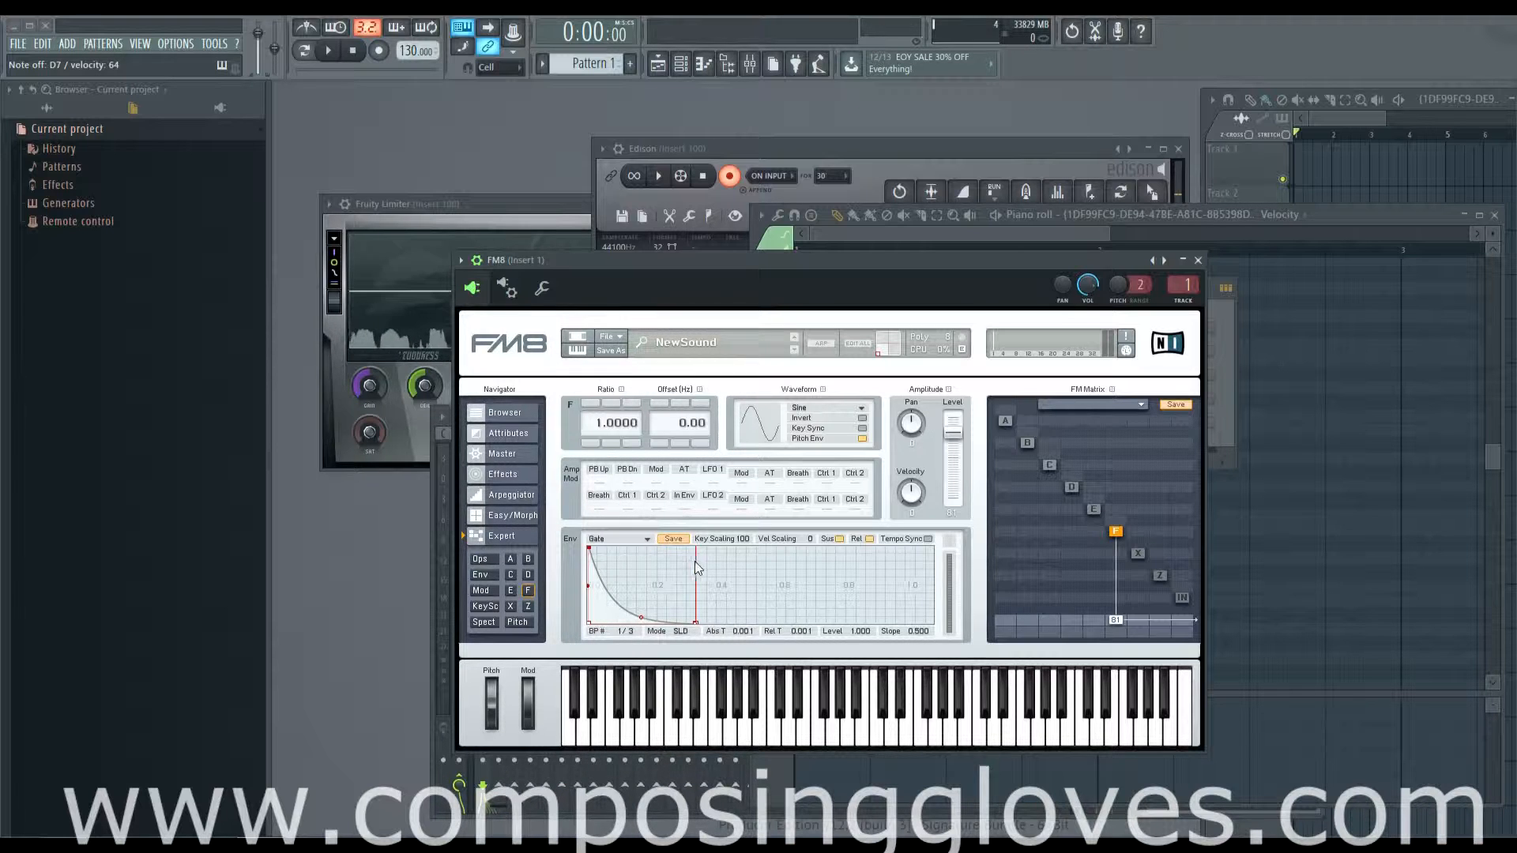
left_click_drag(742, 545, 748, 578)
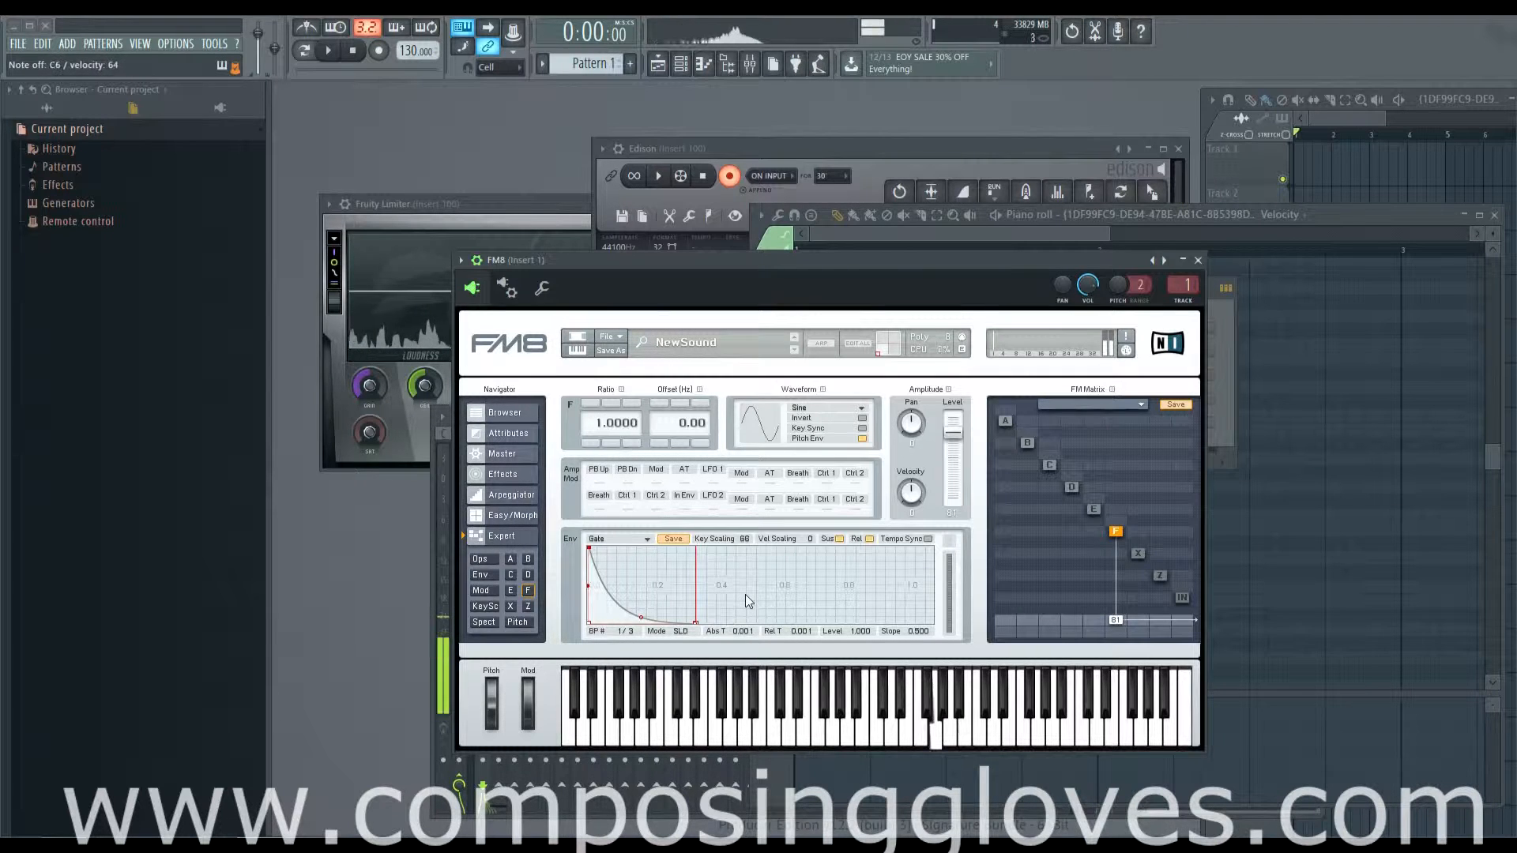
left_click_drag(746, 539, 761, 634)
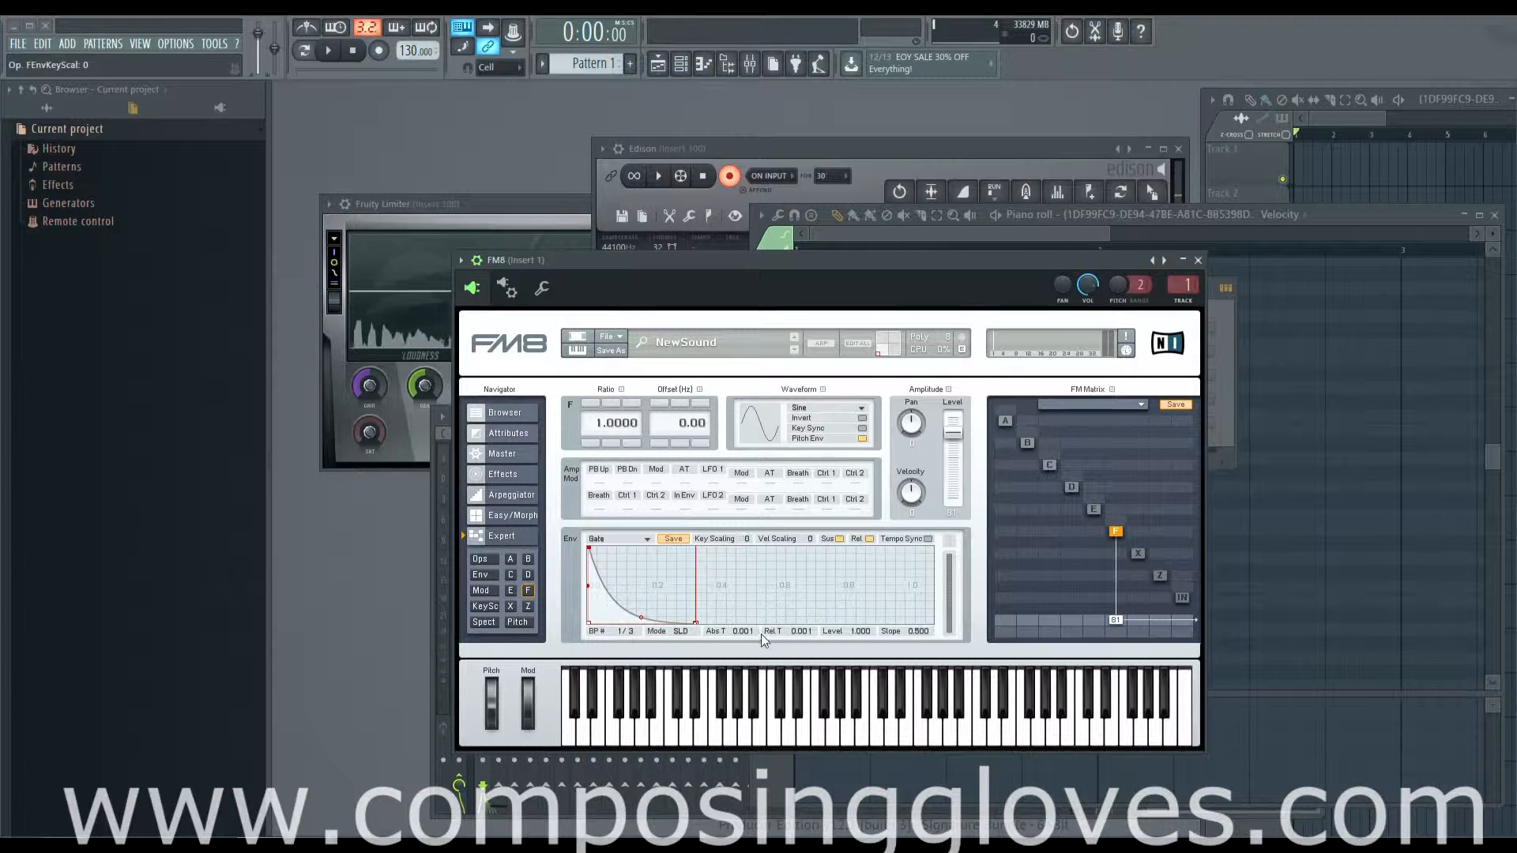
Step: Try operator F's envelope velocity scaling at 100 and at a lower amount, and return it to 0
left_click_drag(812, 543, 825, 359)
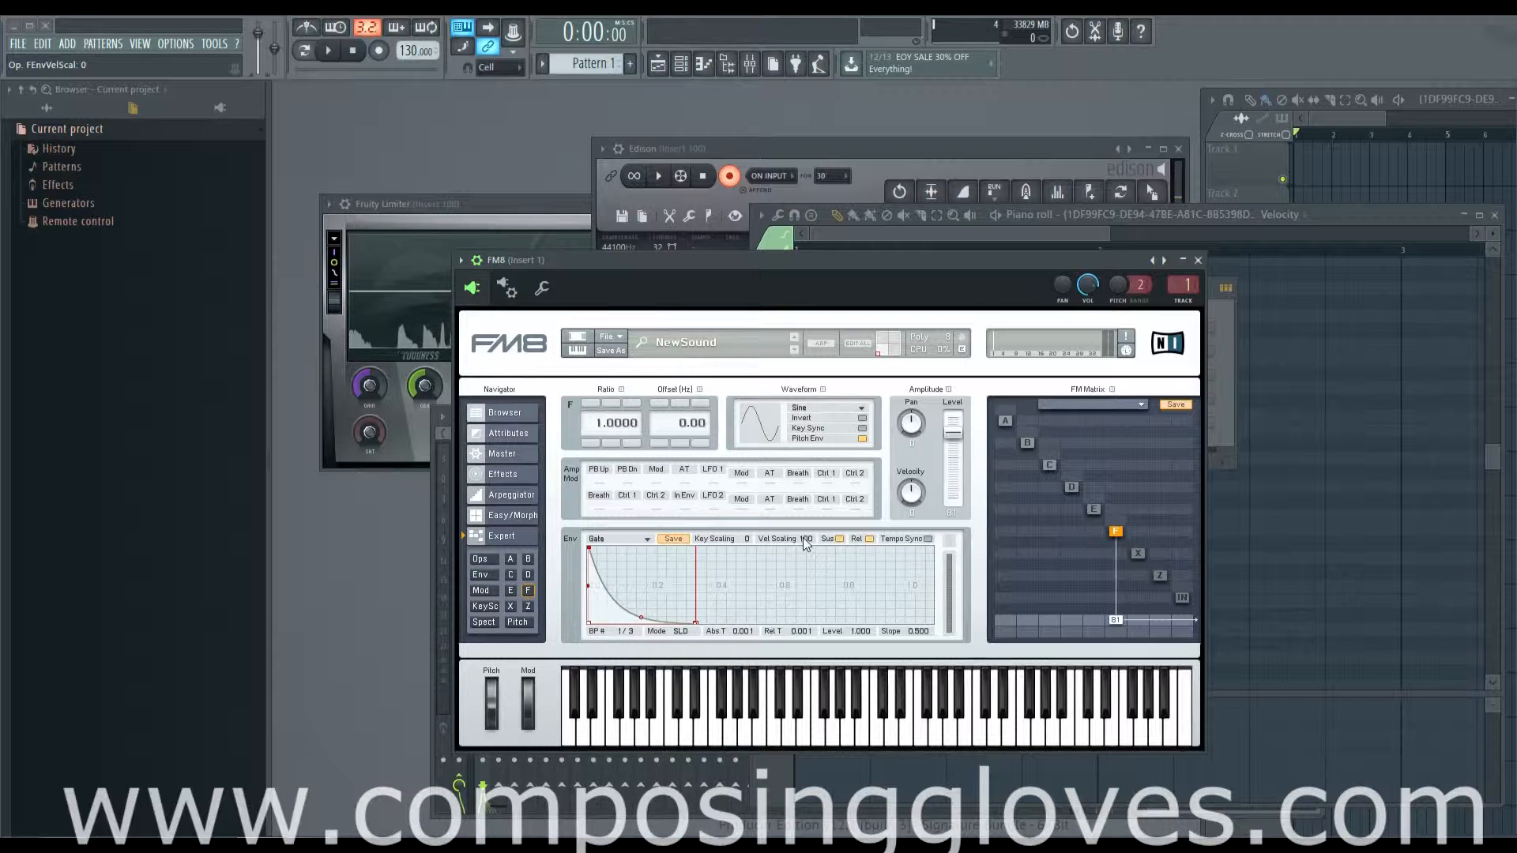
left_click_drag(805, 539, 801, 689)
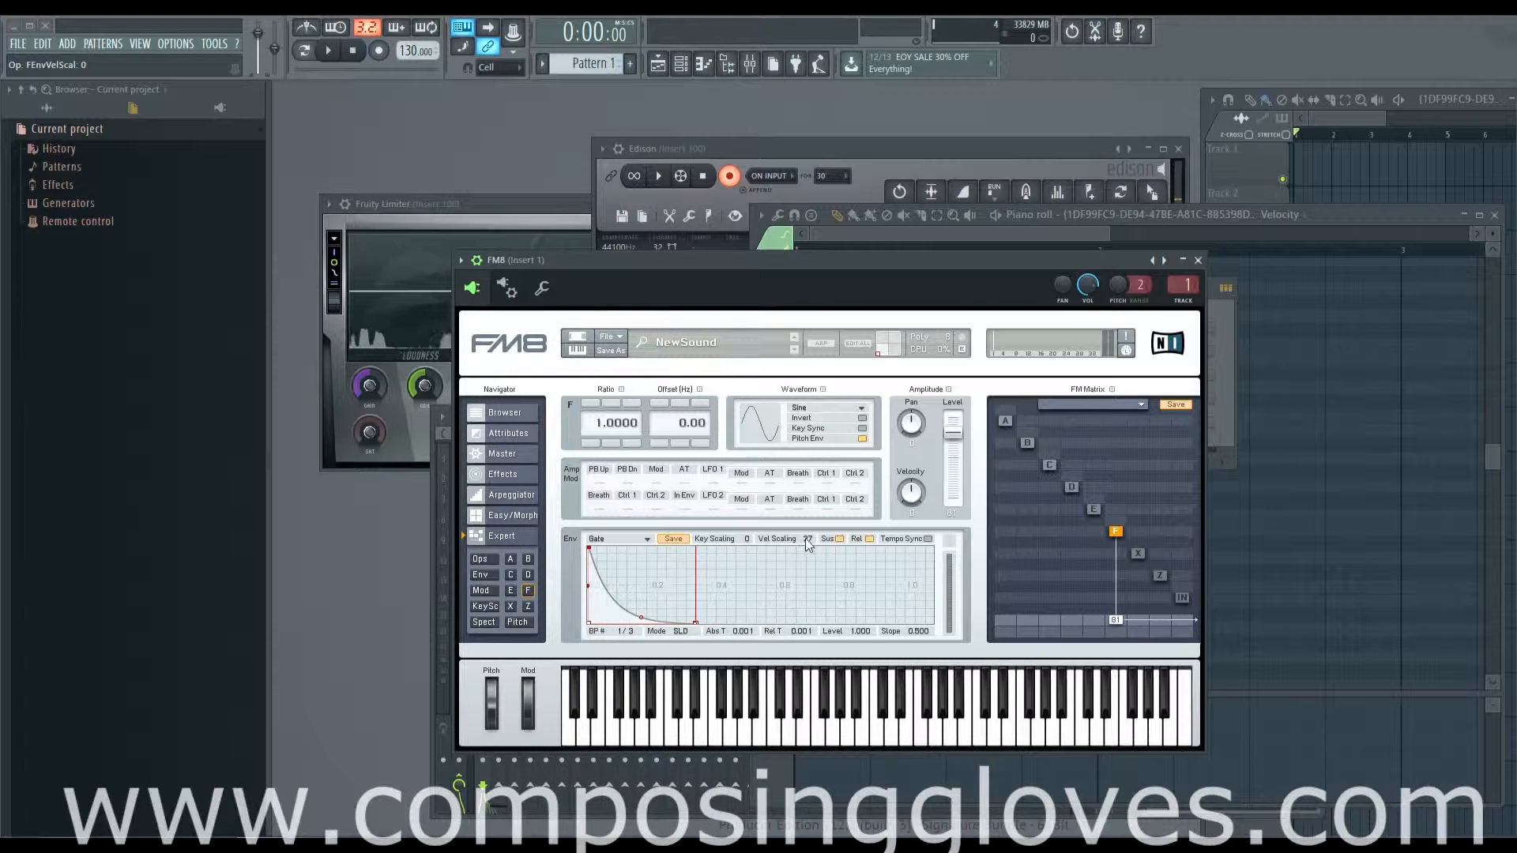
left_click_drag(817, 595, 786, 747)
double_click(809, 542)
Step: Move the envelope's peak to about level 0.918 at time 0.313, and try several linked start and end levels before returning them to 0.000
left_click_drag(589, 548, 687, 552)
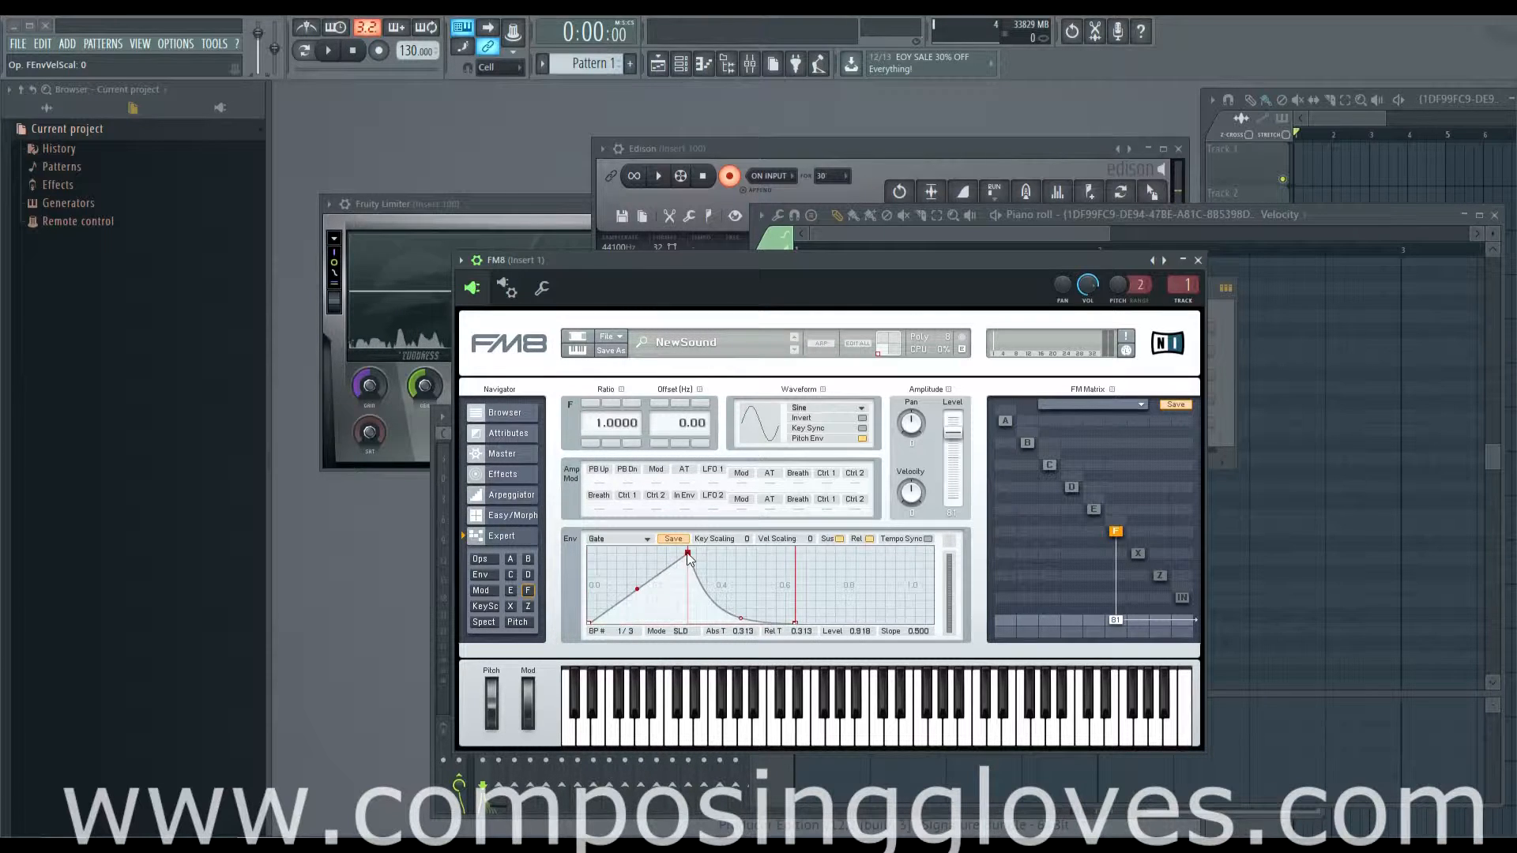
left_click_drag(799, 623, 779, 578)
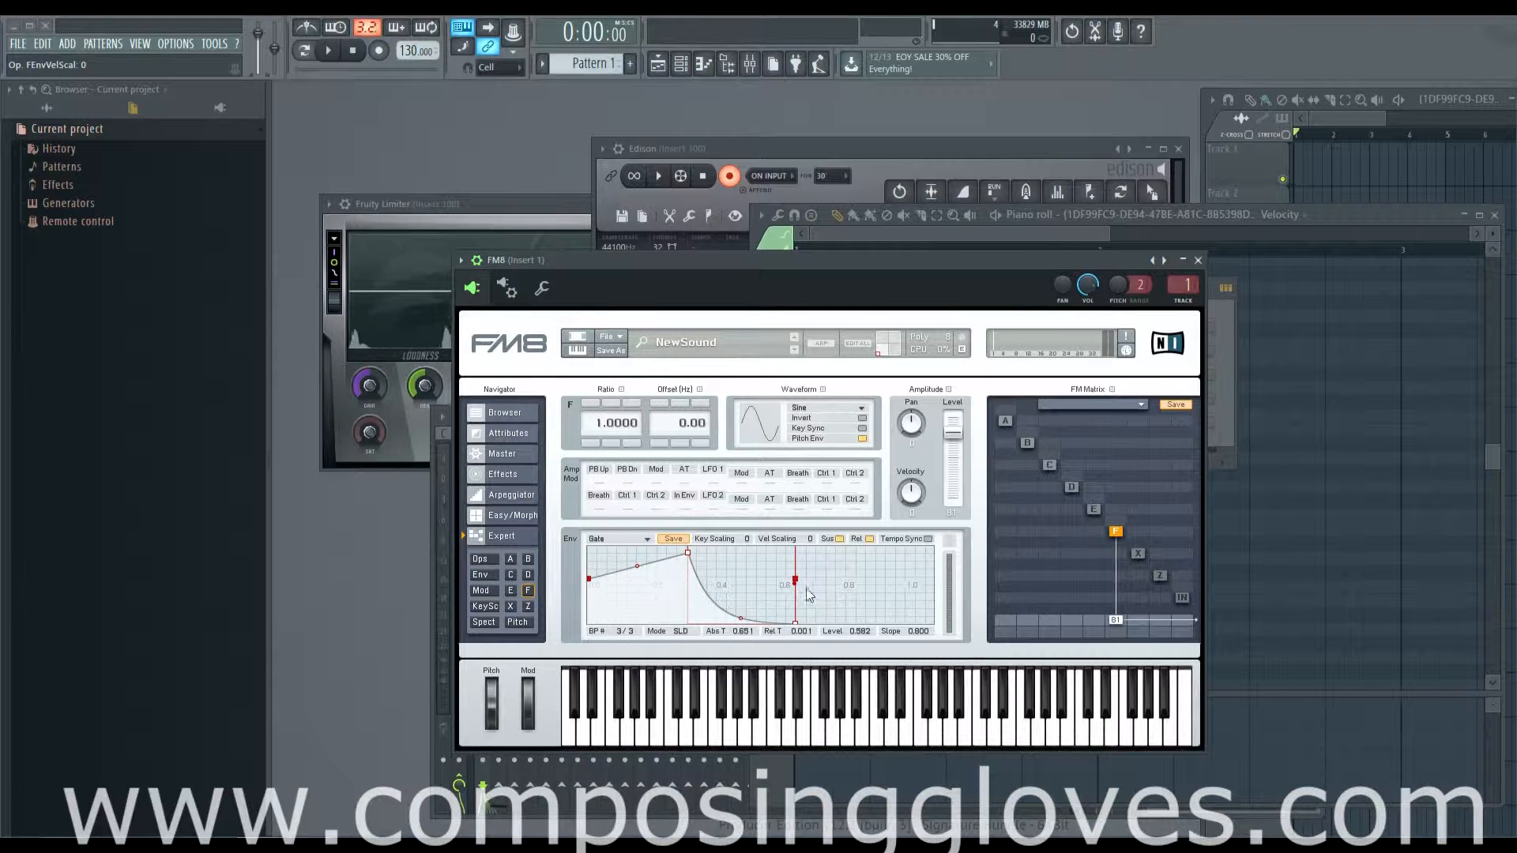
left_click_drag(796, 581, 768, 565)
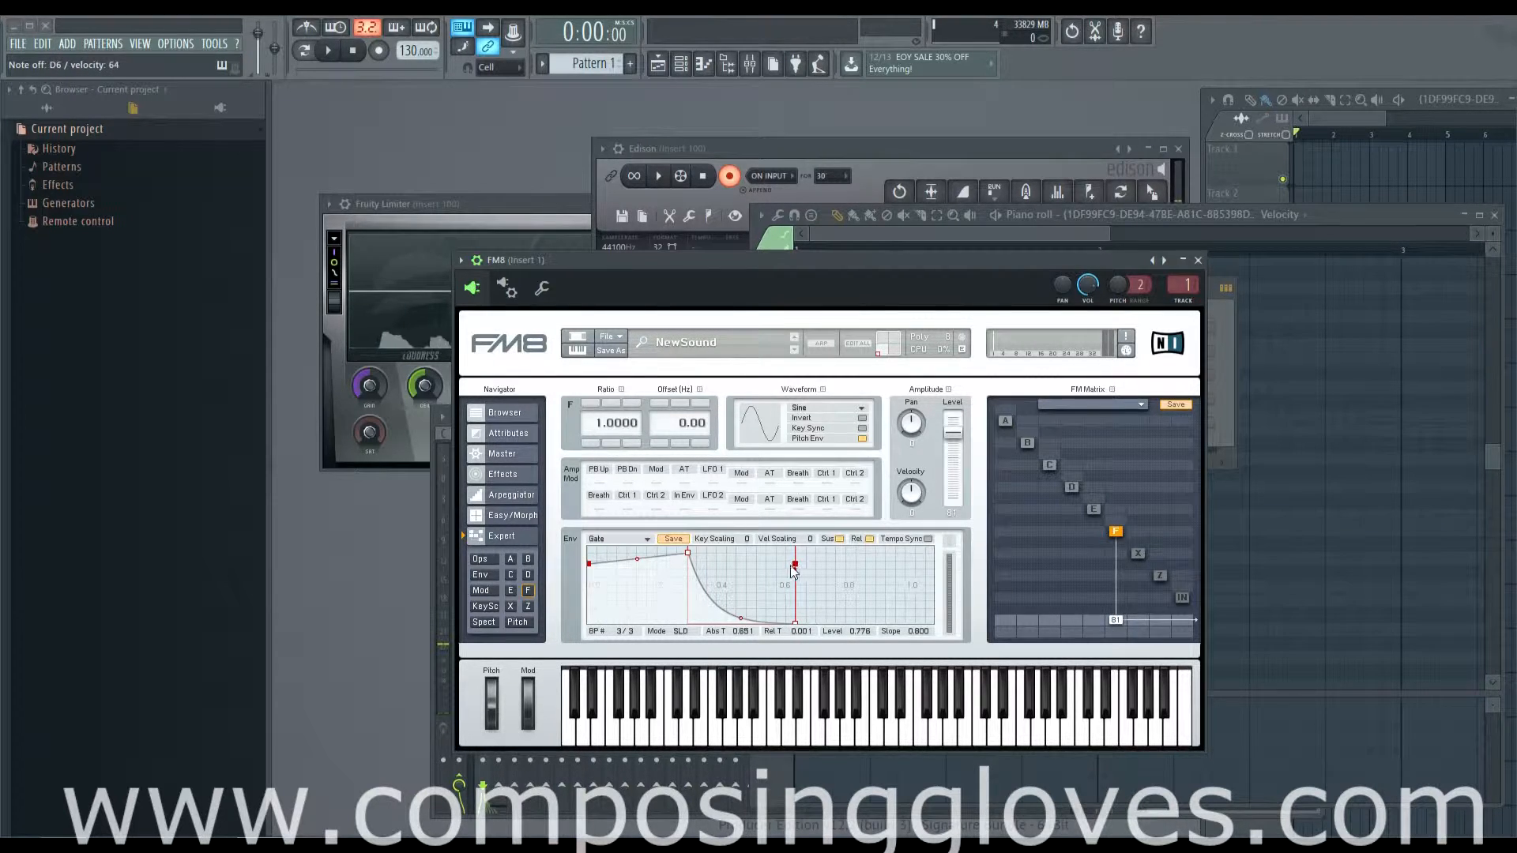
left_click_drag(794, 566, 796, 660)
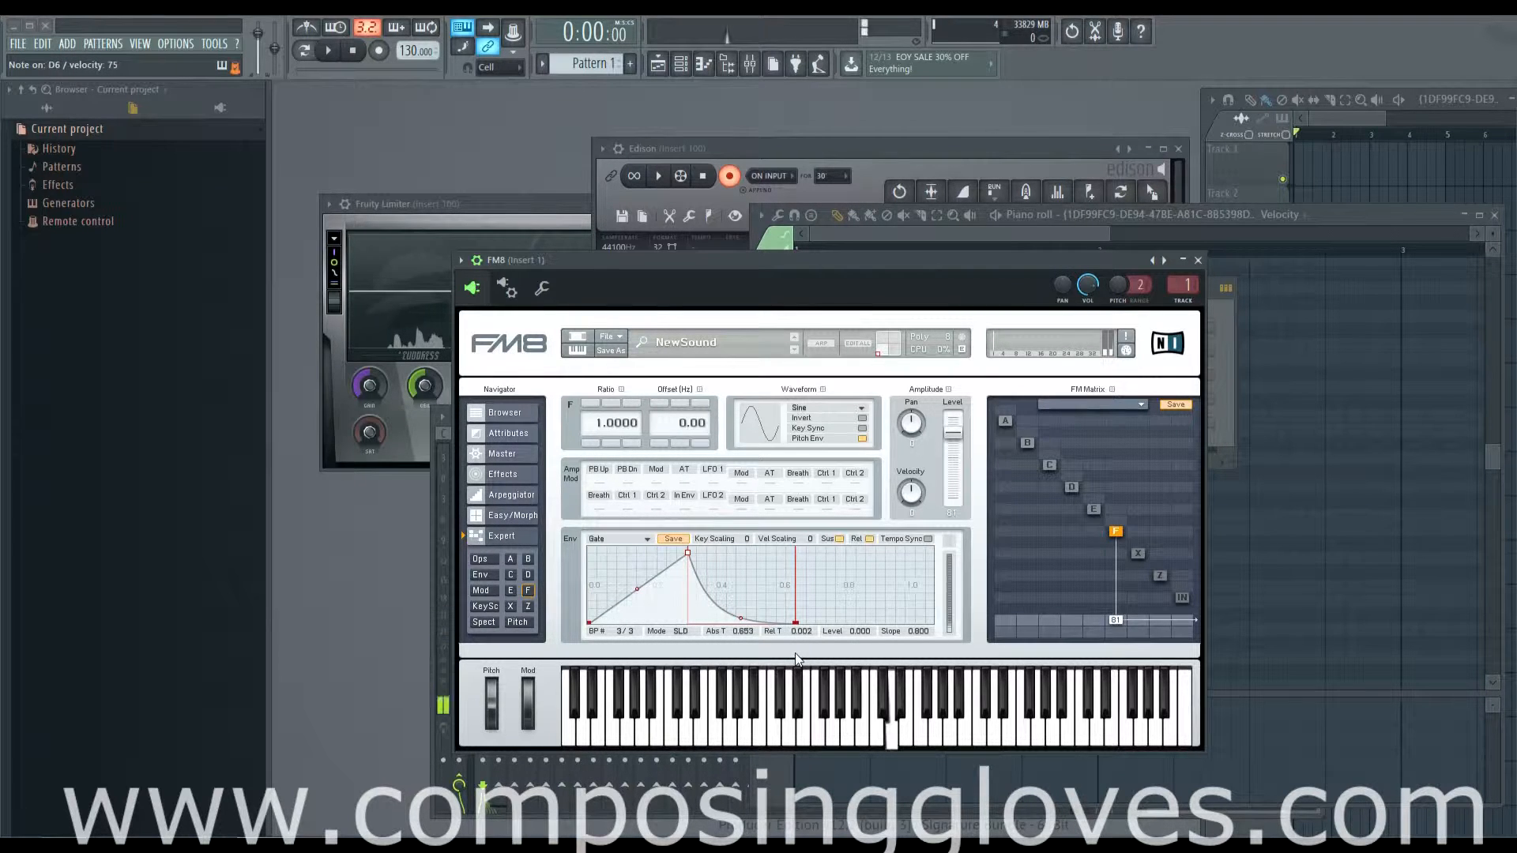
left_click_drag(589, 622, 582, 558)
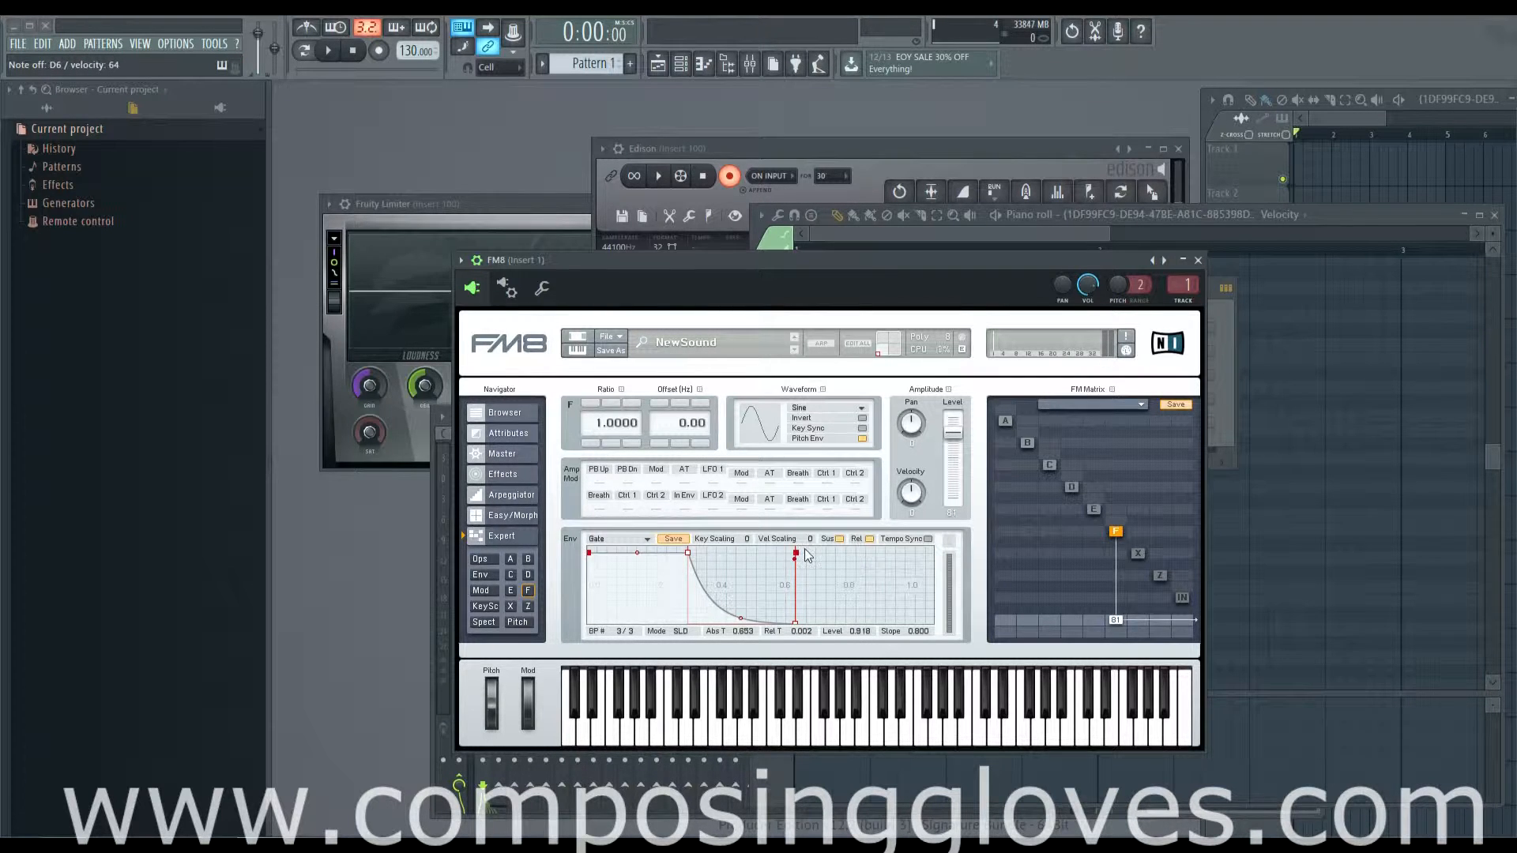
mouse_move(797, 623)
left_mouse_down()
mouse_move(856, 623)
mouse_move(761, 641)
mouse_move(786, 569)
mouse_move(794, 633)
left_mouse_up()
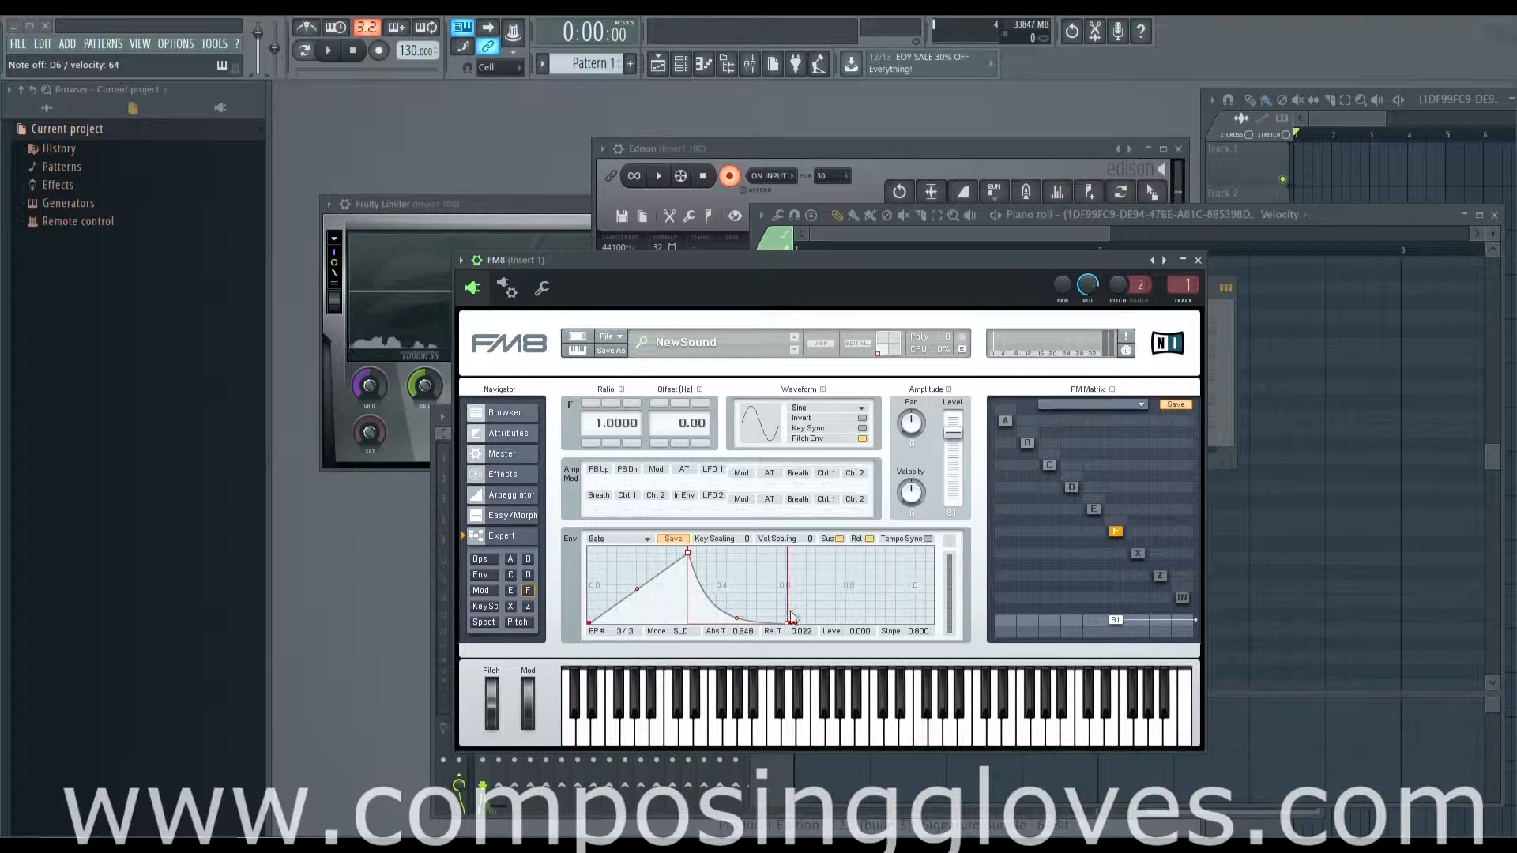
Step: Add envelope breakpoints at about level 0.541, at level 0.000 and at a second full peak, with the fifth at level 0.000, time 1.540
left_click_drag(786, 623, 888, 637)
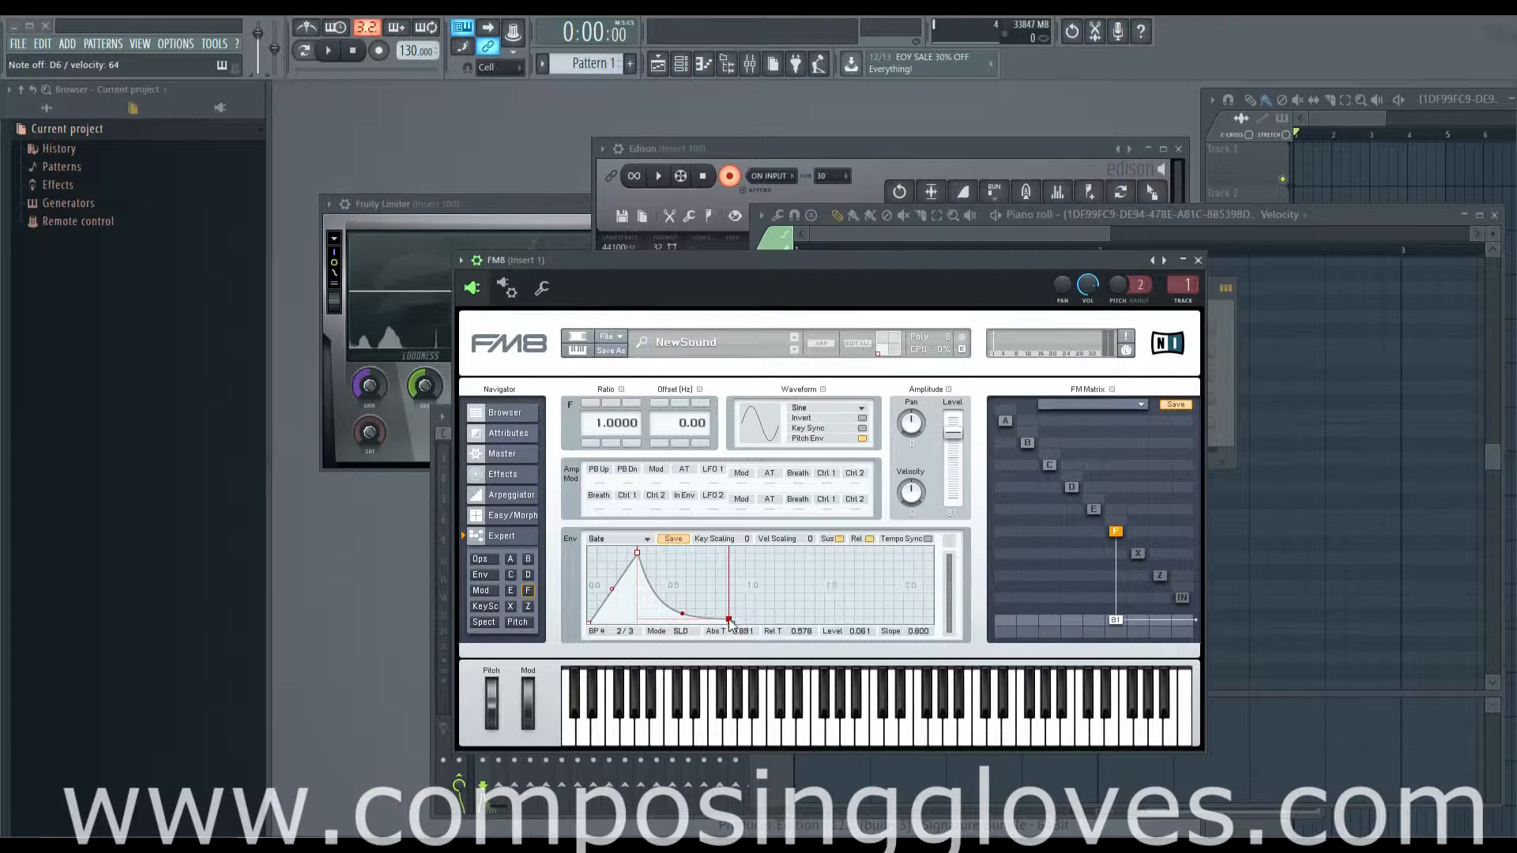
left_click_drag(705, 589, 705, 568)
double_click(683, 583)
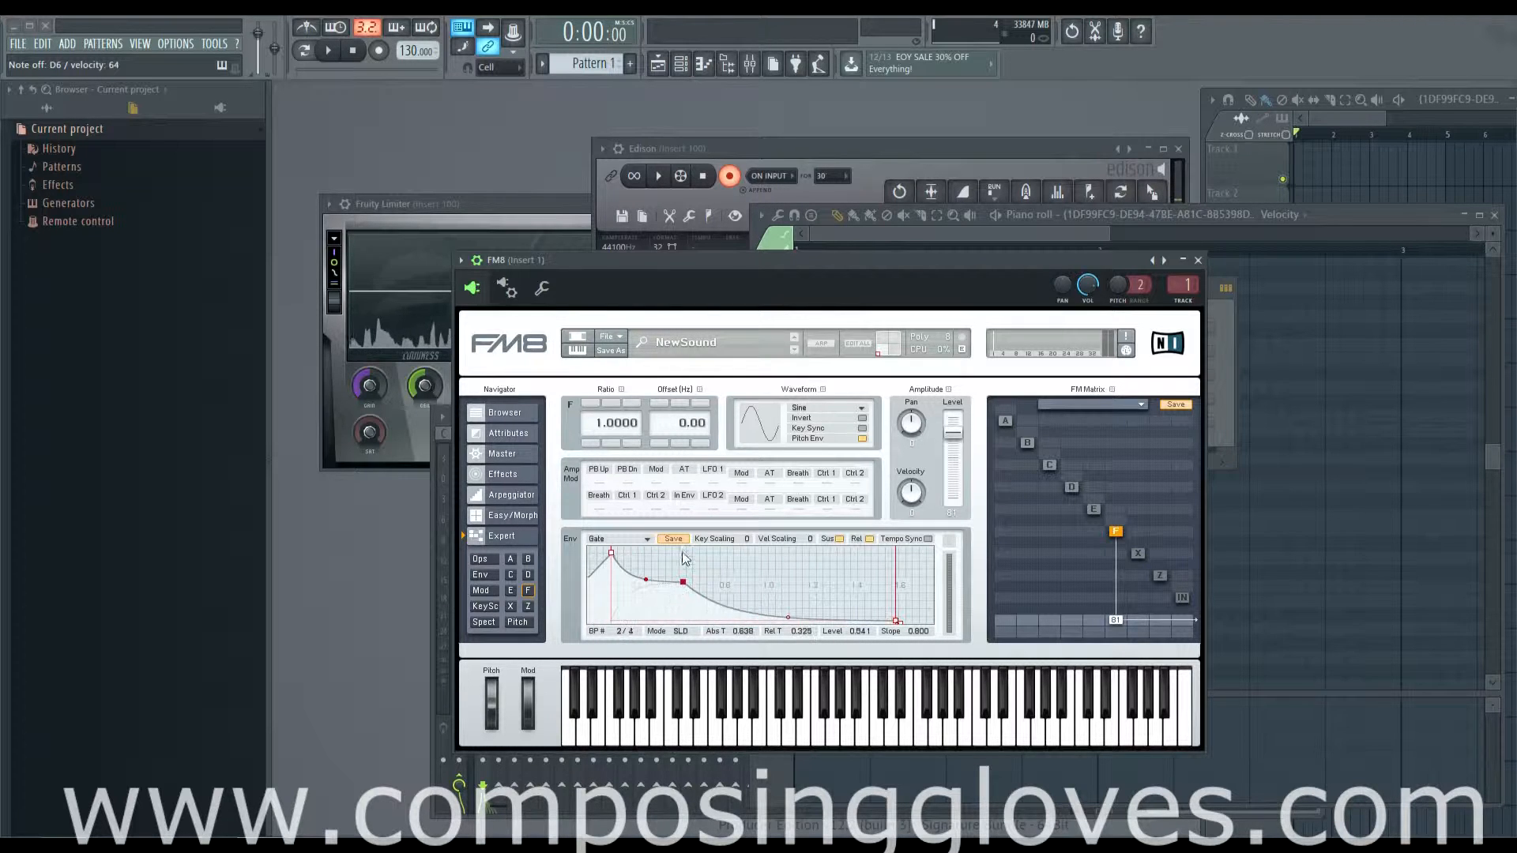
right_click(806, 590)
left_click_drag(804, 591, 743, 621)
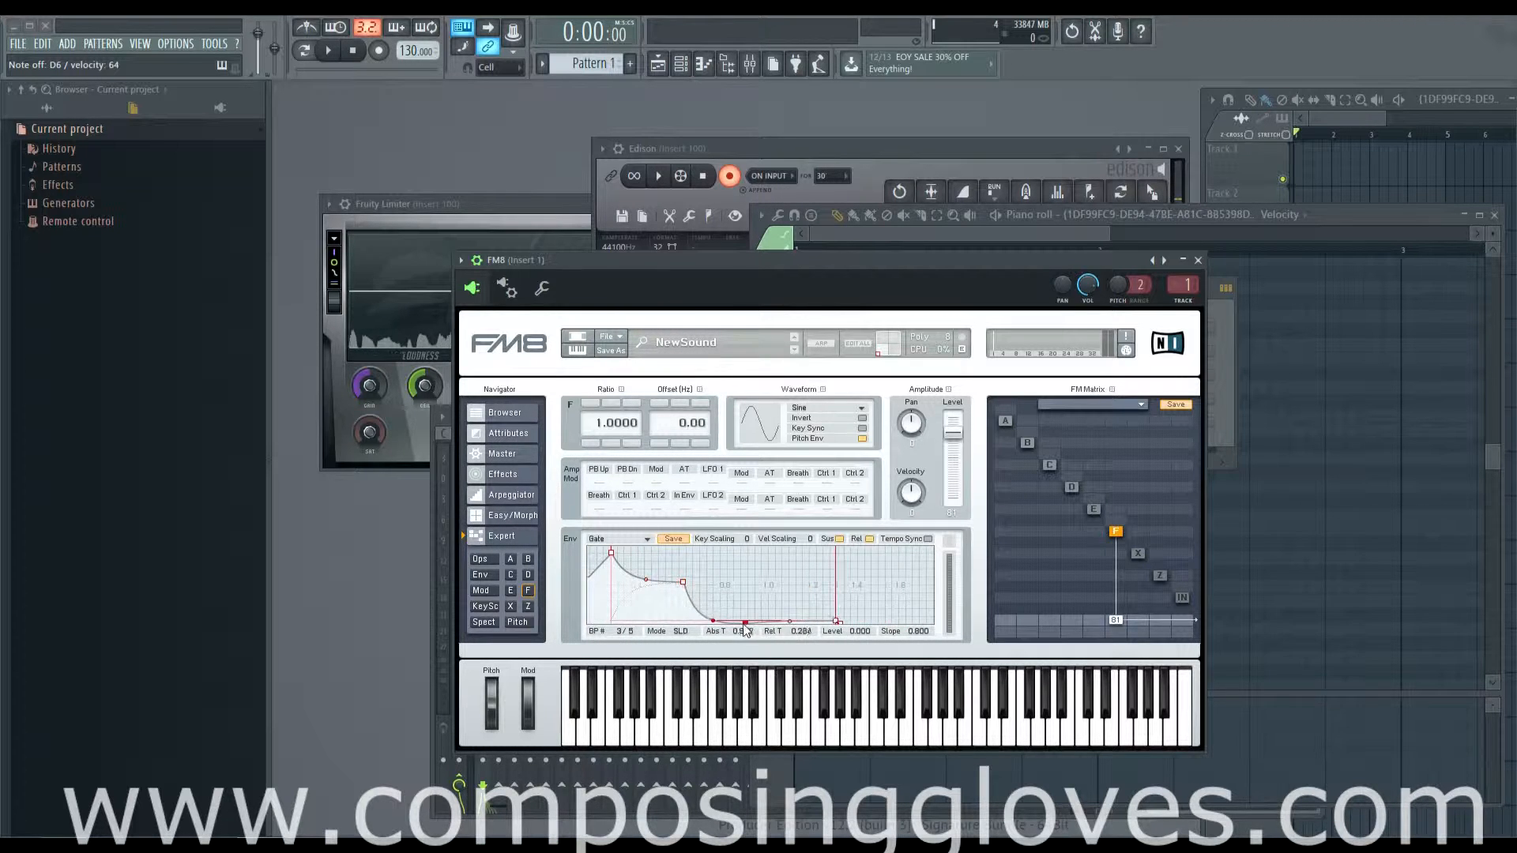
double_click(814, 583)
left_click_drag(815, 580, 882, 625)
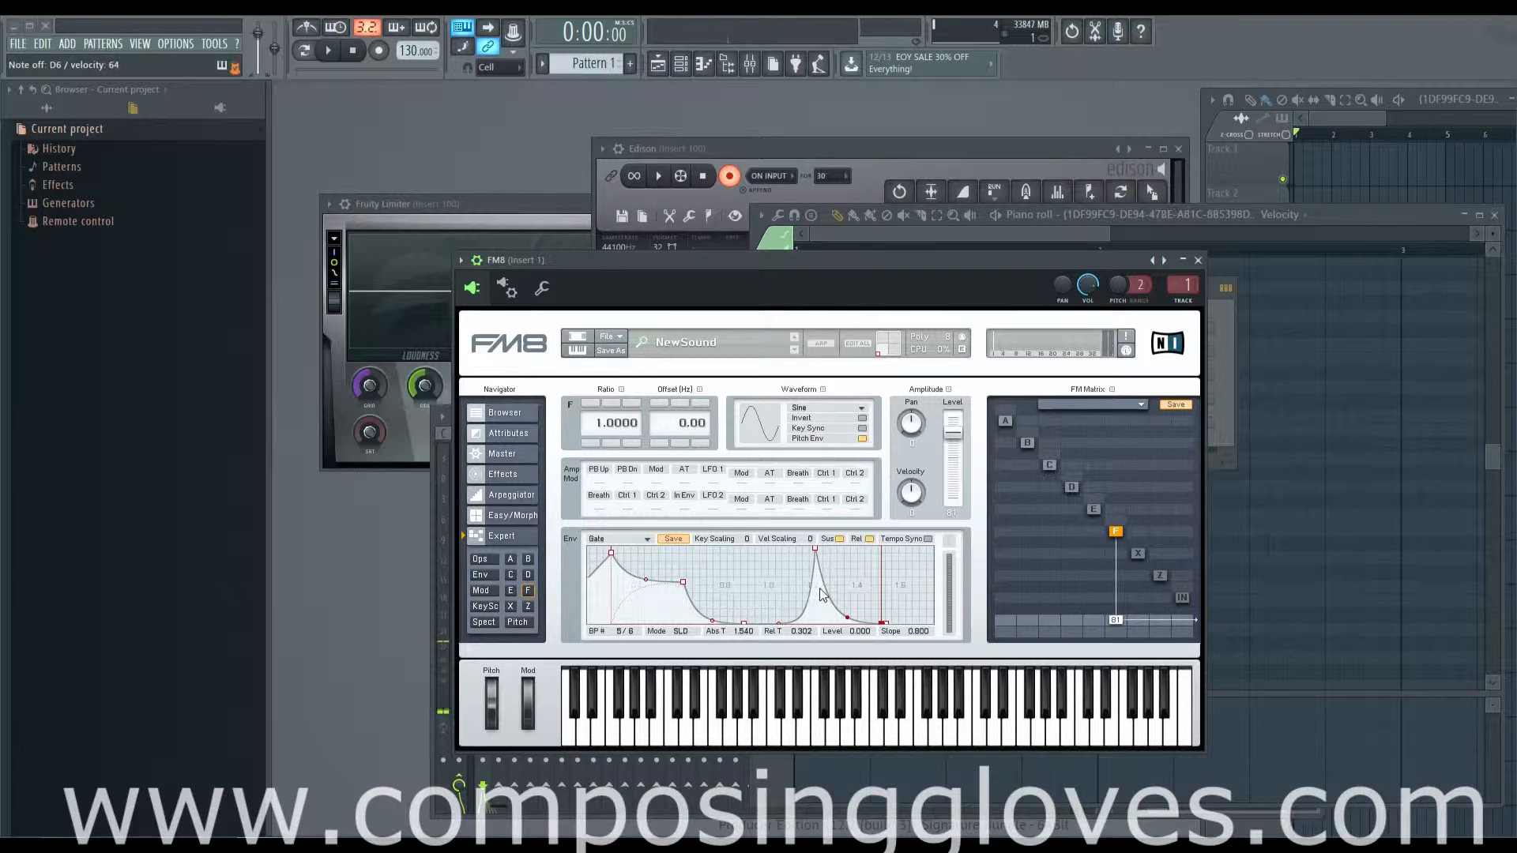
Step: Turn off the envelope's sustain, raise the fifth breakpoint, and place the last one at about level 0.735, time 1.680
left_click(839, 539)
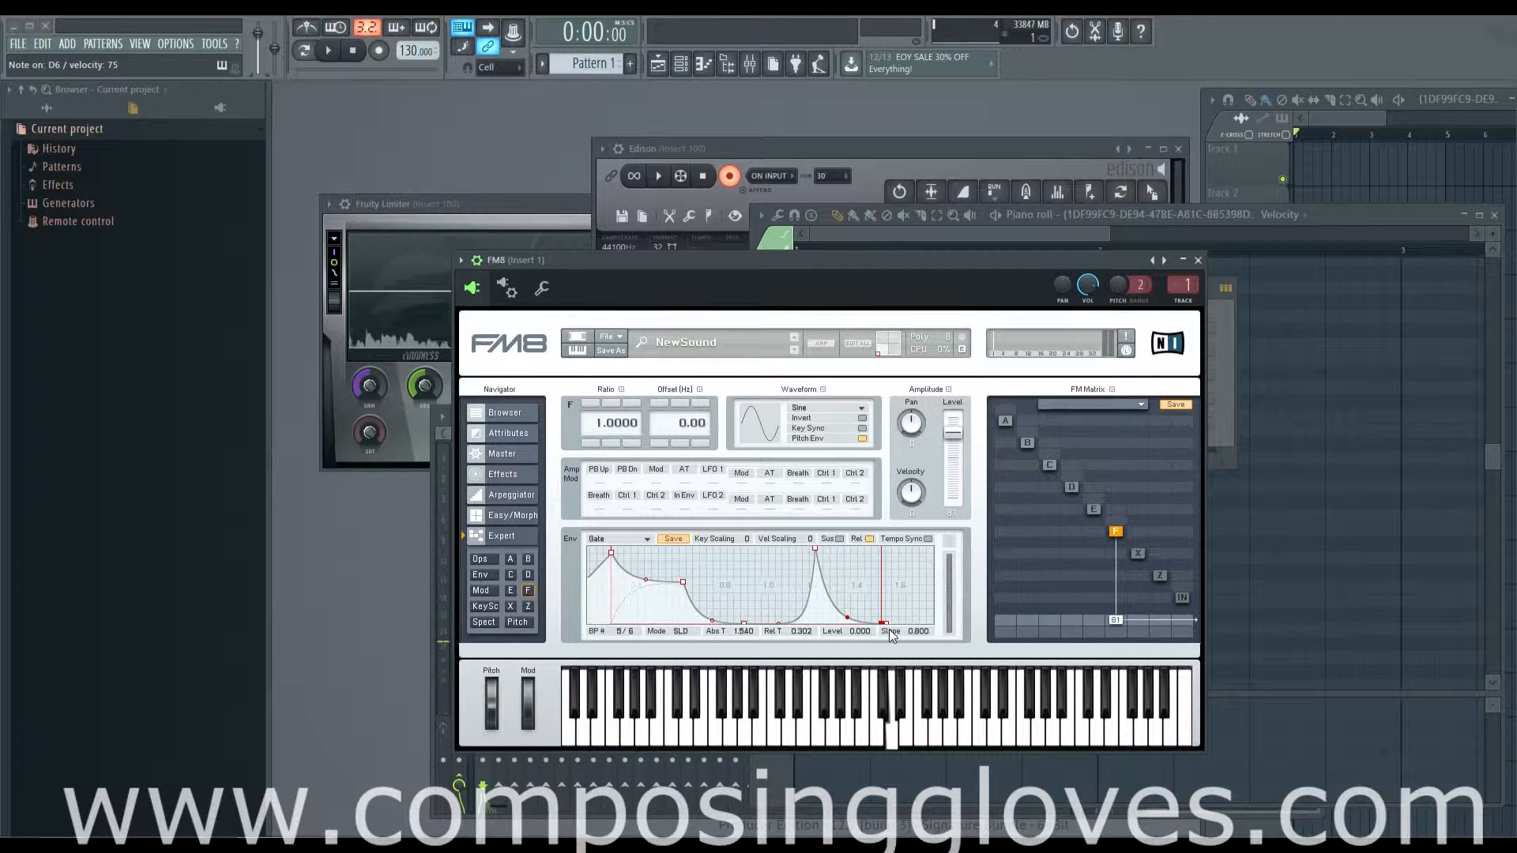
left_click_drag(881, 627, 887, 562)
left_click_drag(893, 625, 913, 567)
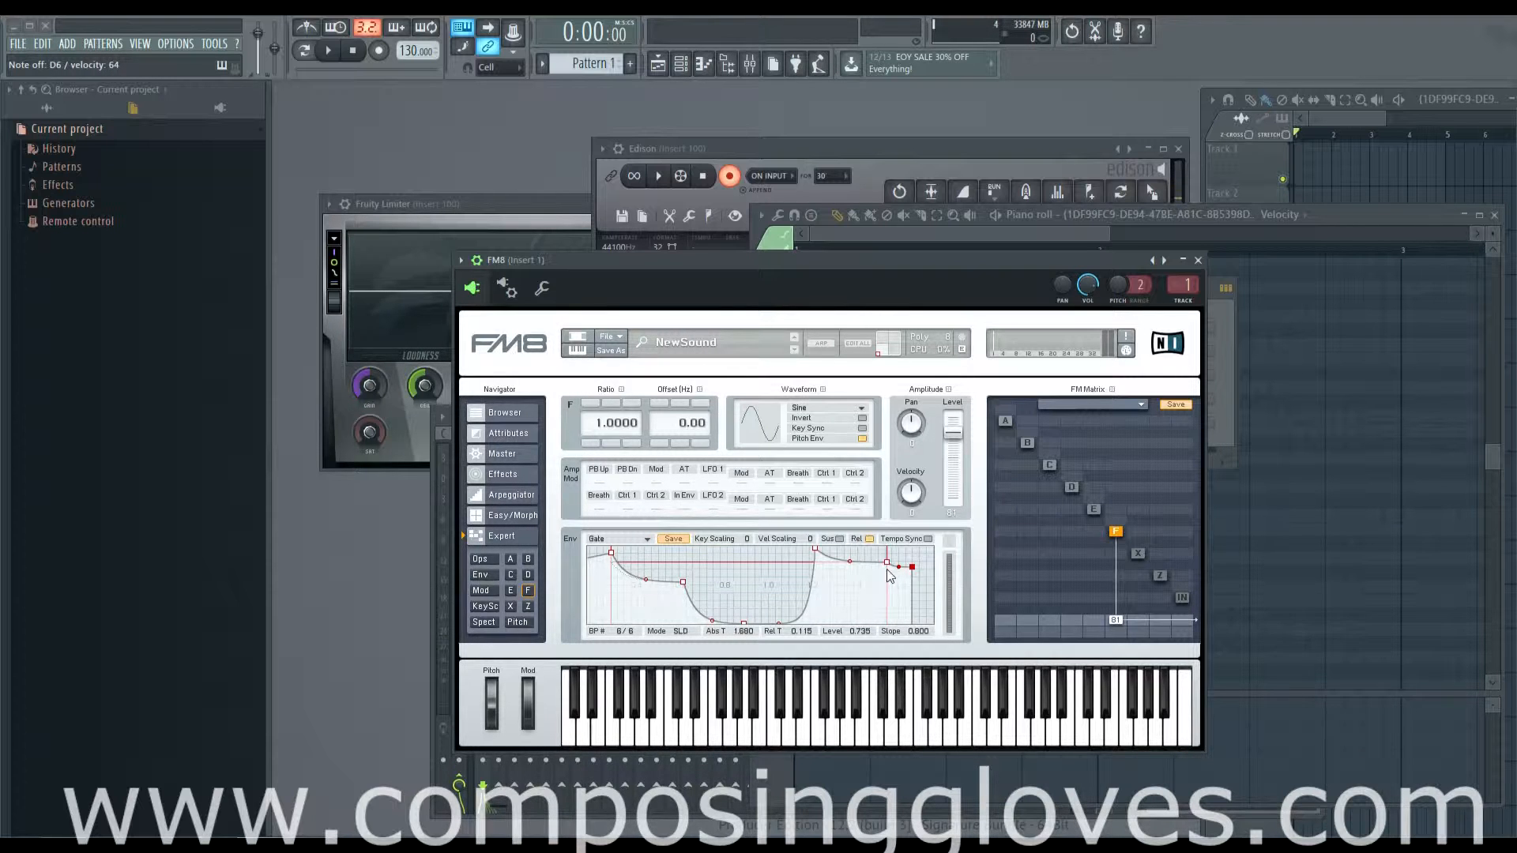
Step: Re-enable the envelope's sustain and release, and adjust the last breakpoint to about level 0.704 at time 1.677
left_click(836, 539)
left_click_drag(913, 570, 911, 572)
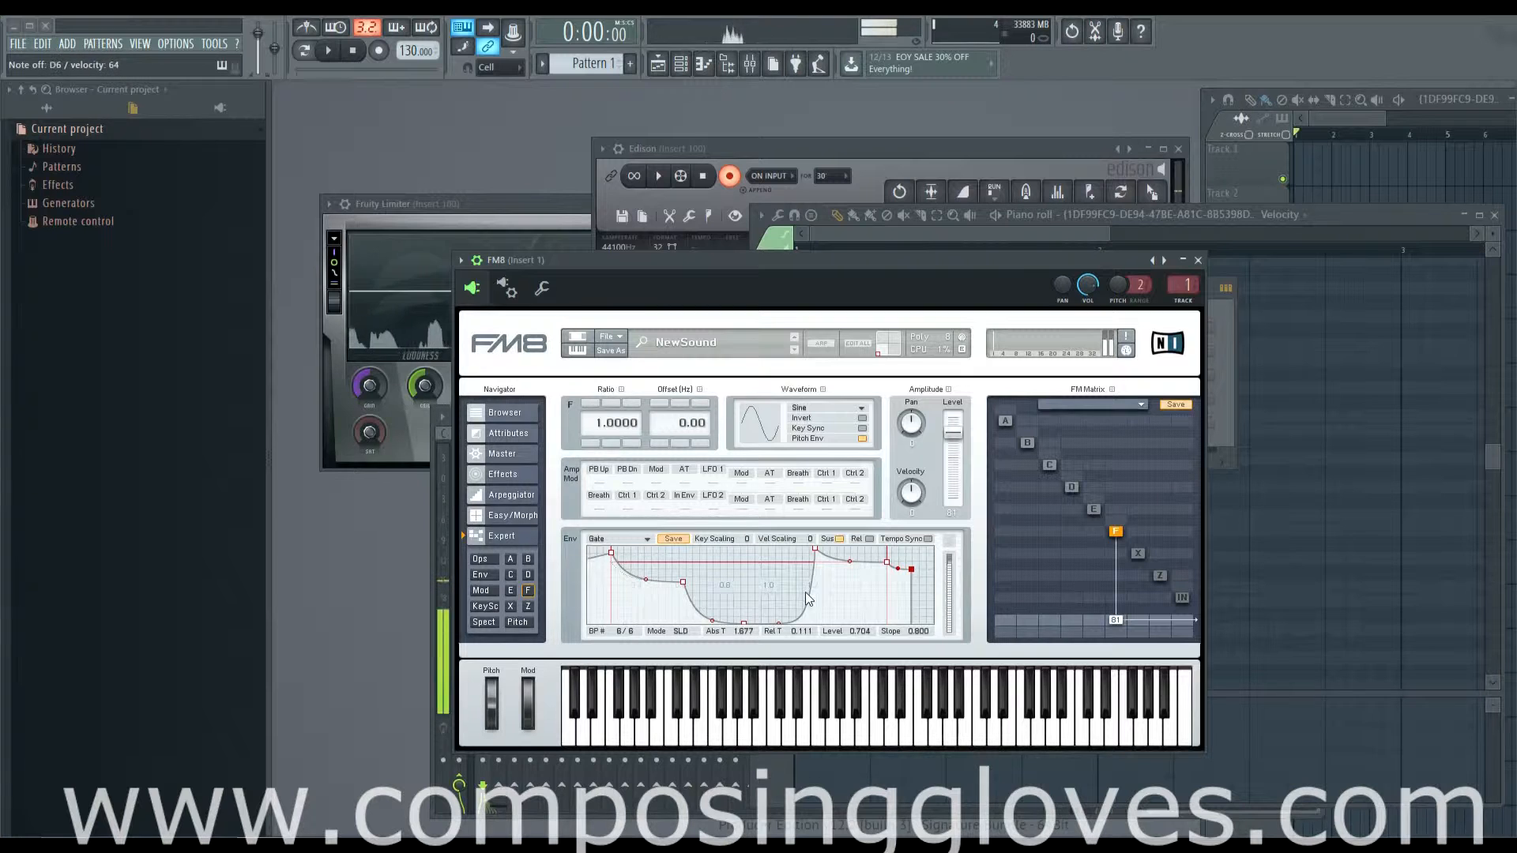
left_click(869, 539)
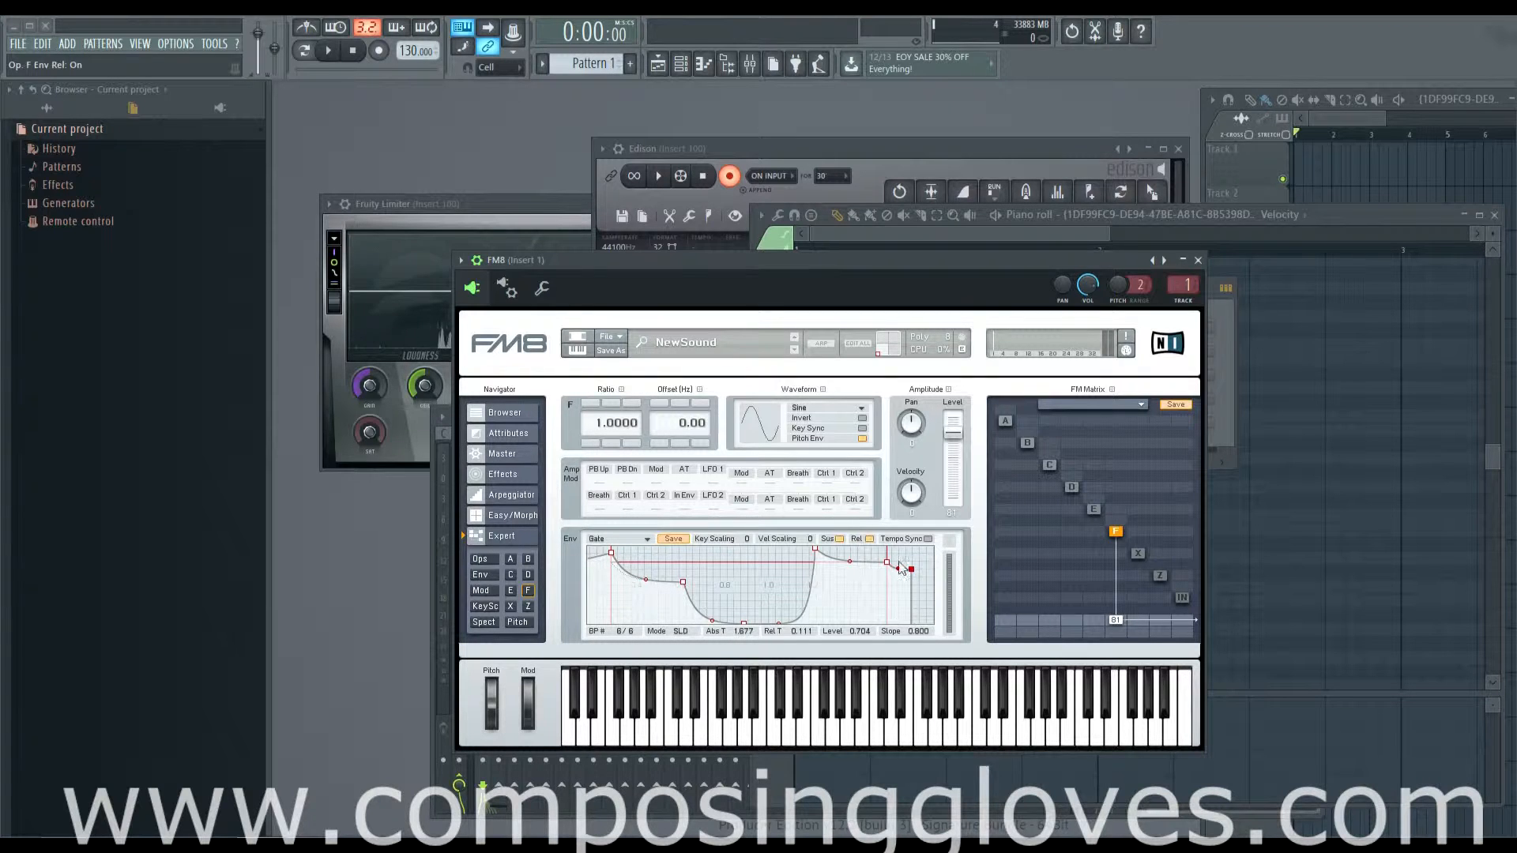
Step: Switch the envelope's tempo sync on and off again, and set the fifth breakpoint to about level 0.490 at time 1.375
left_click(928, 539)
left_click(927, 538)
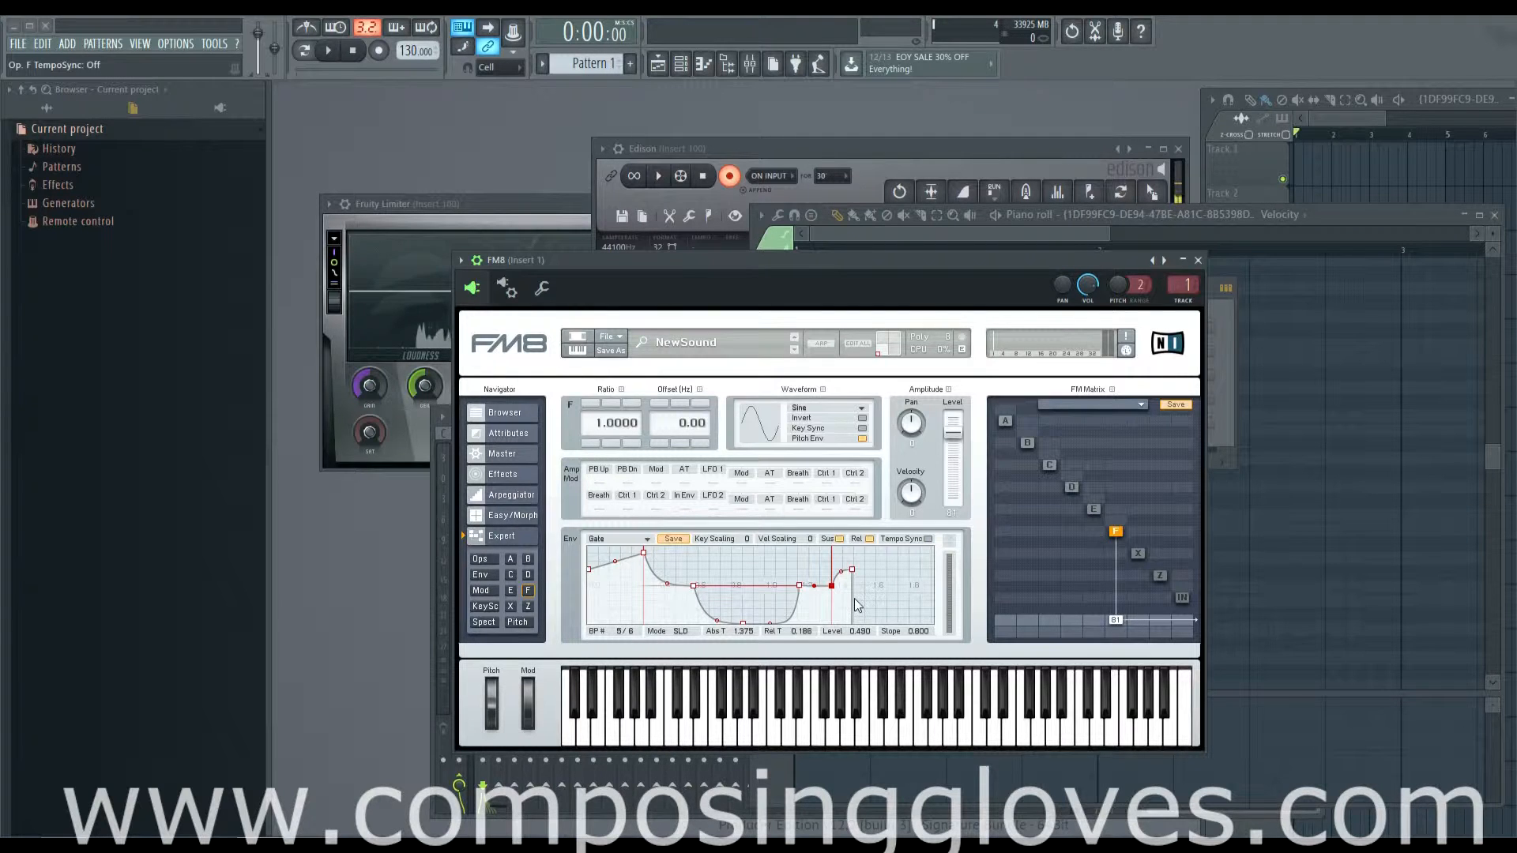
left_click_drag(893, 610, 991, 578)
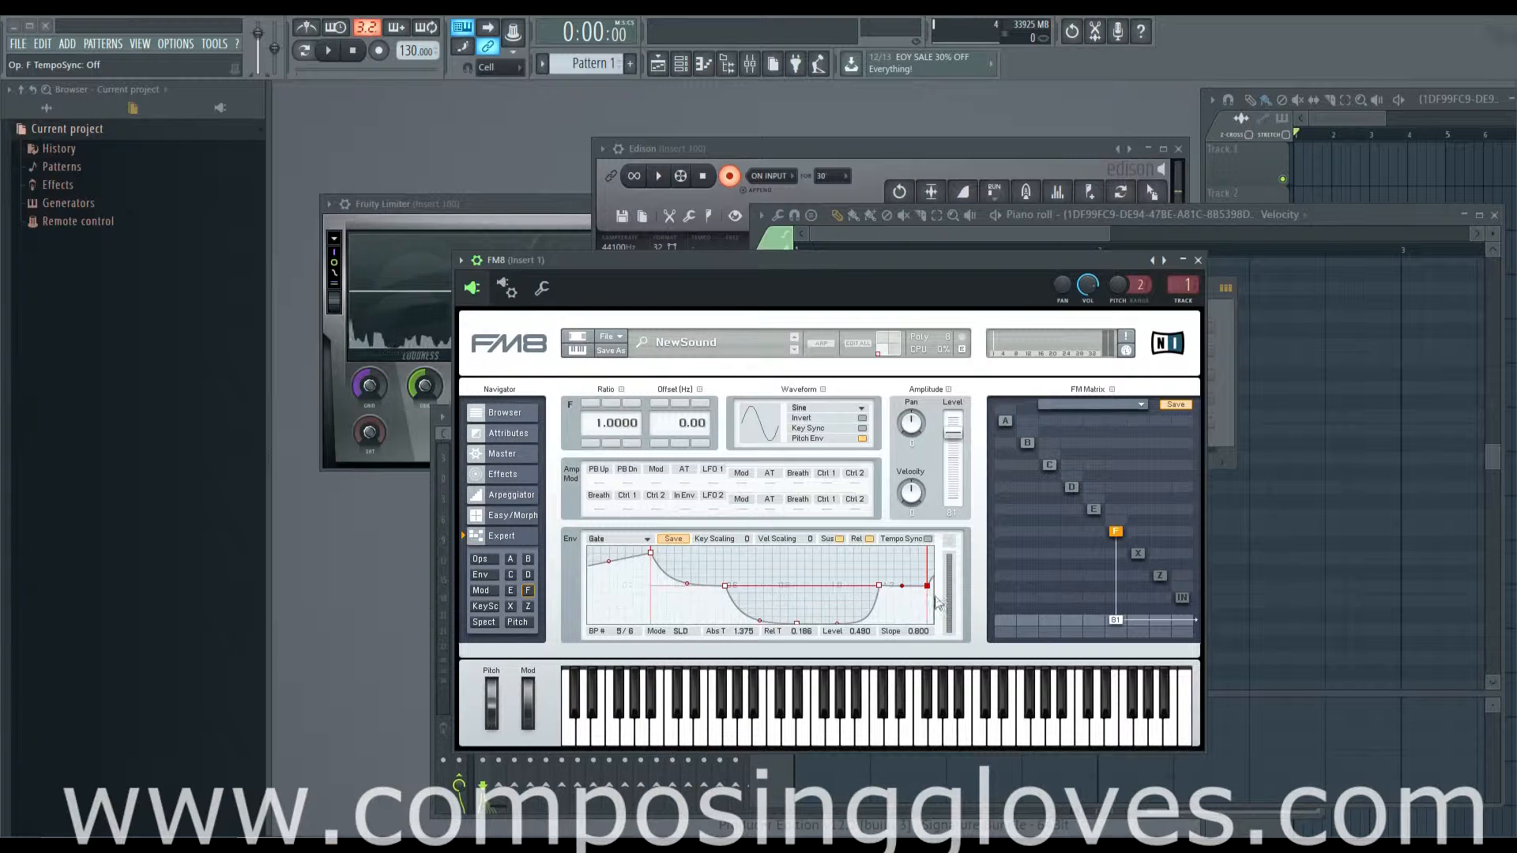
left_click_drag(783, 617, 778, 660)
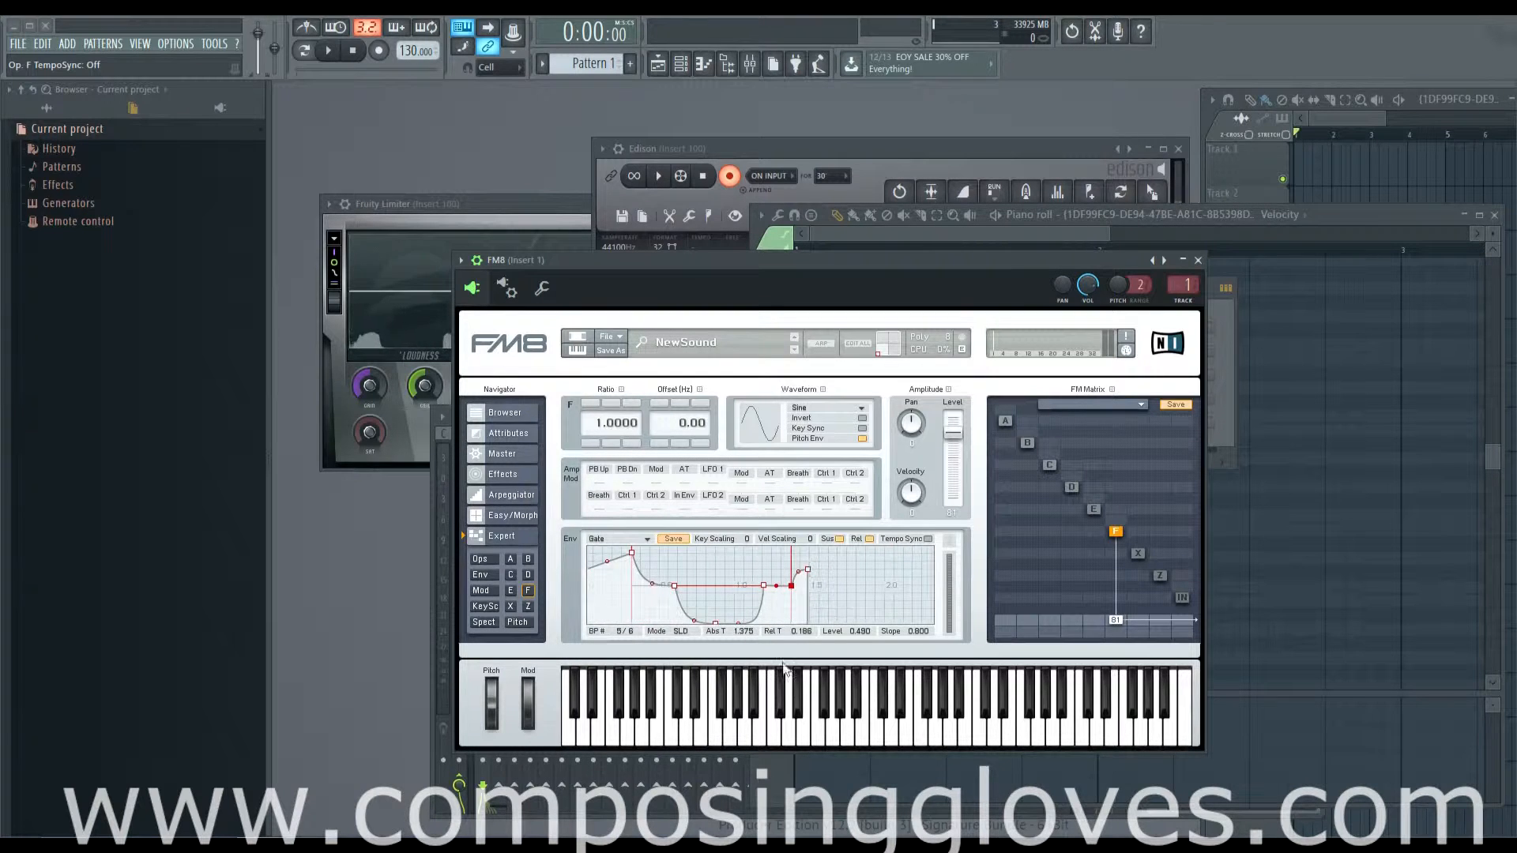
Step: Turn on tempo sync, examine the beat divisions along the envelope's timeline, and turn tempo sync off again
left_click(929, 540)
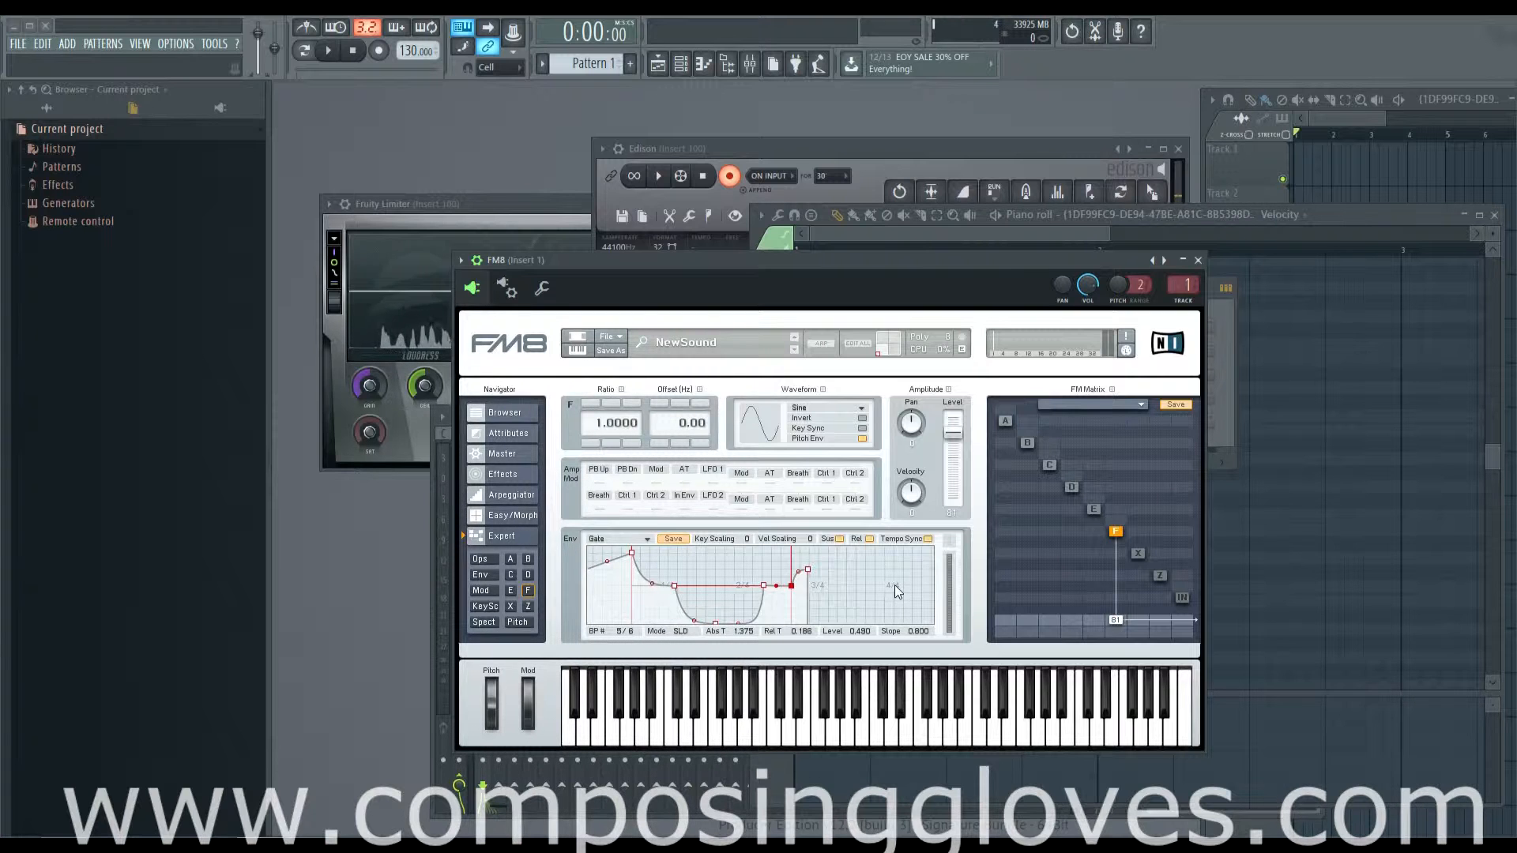
left_click_drag(873, 590, 722, 599)
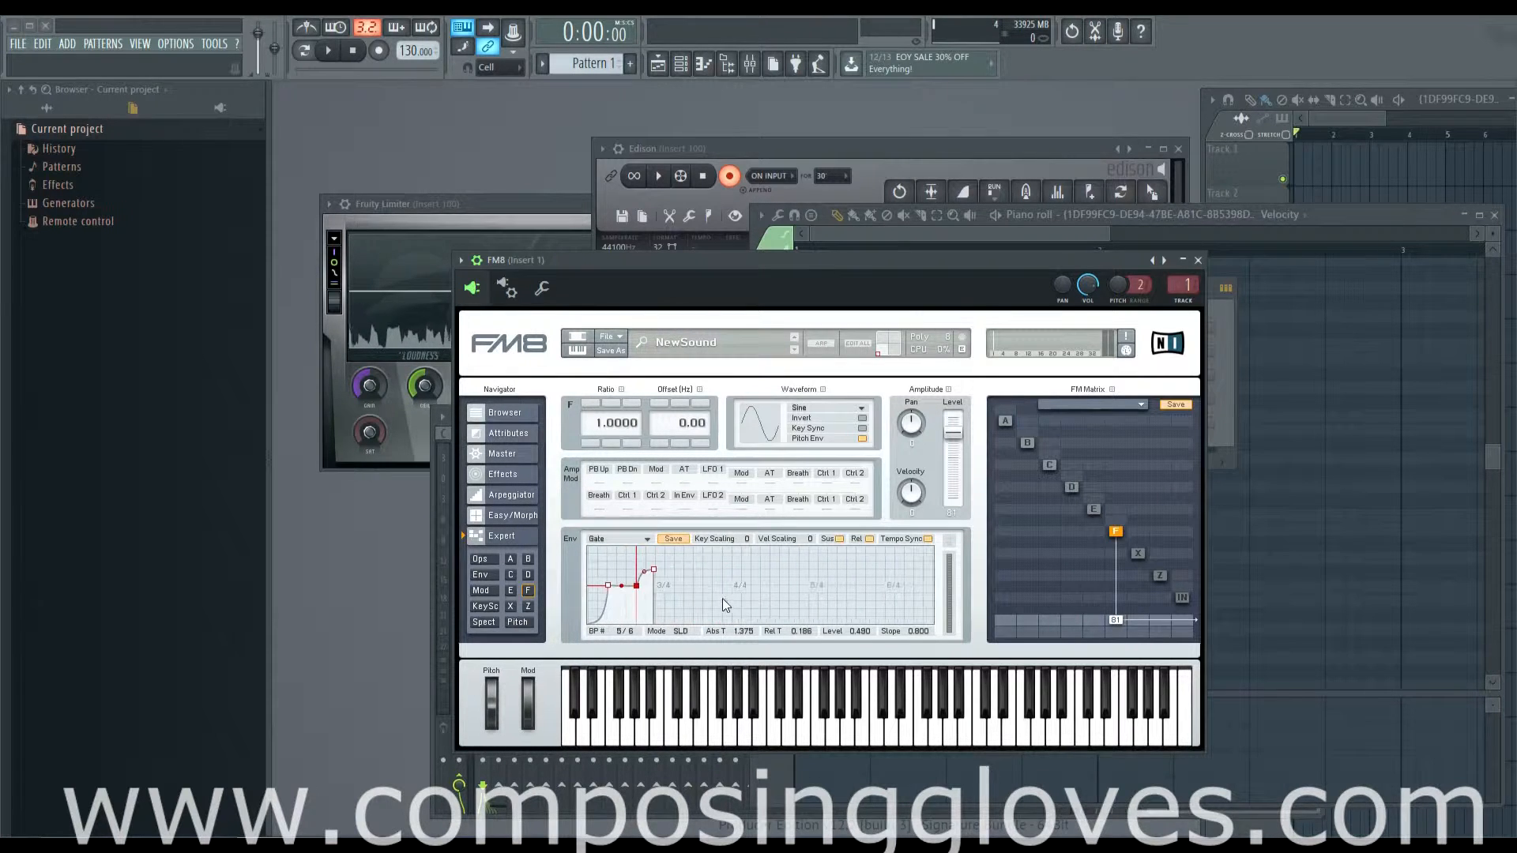
left_click_drag(825, 599, 686, 590)
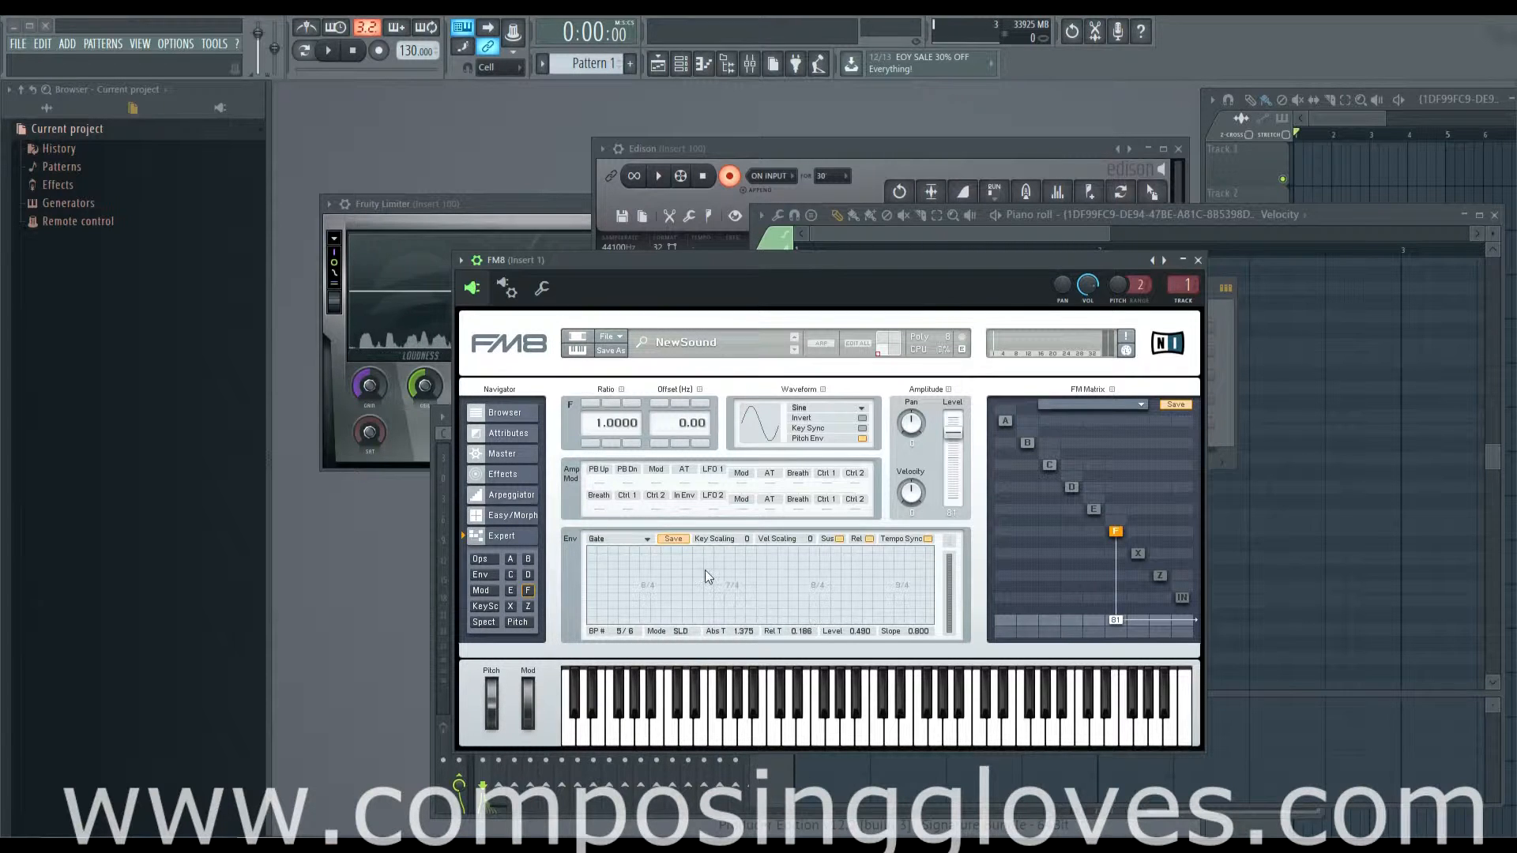
mouse_move(706, 572)
left_mouse_down()
mouse_move(820, 602)
mouse_move(713, 591)
left_mouse_up()
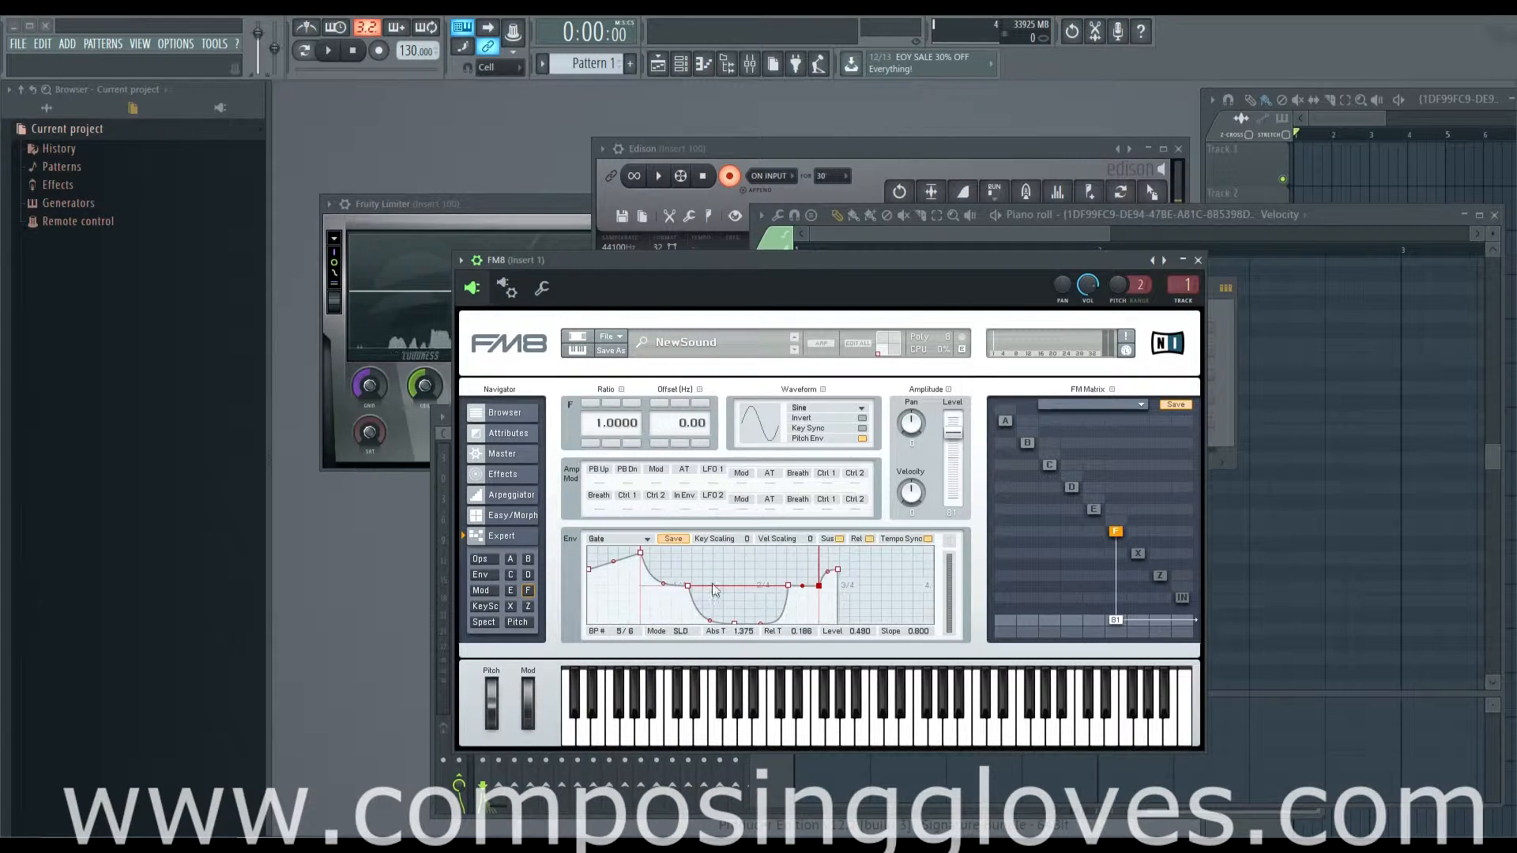
mouse_move(852, 582)
left_mouse_down()
mouse_move(654, 576)
mouse_move(881, 590)
left_mouse_up()
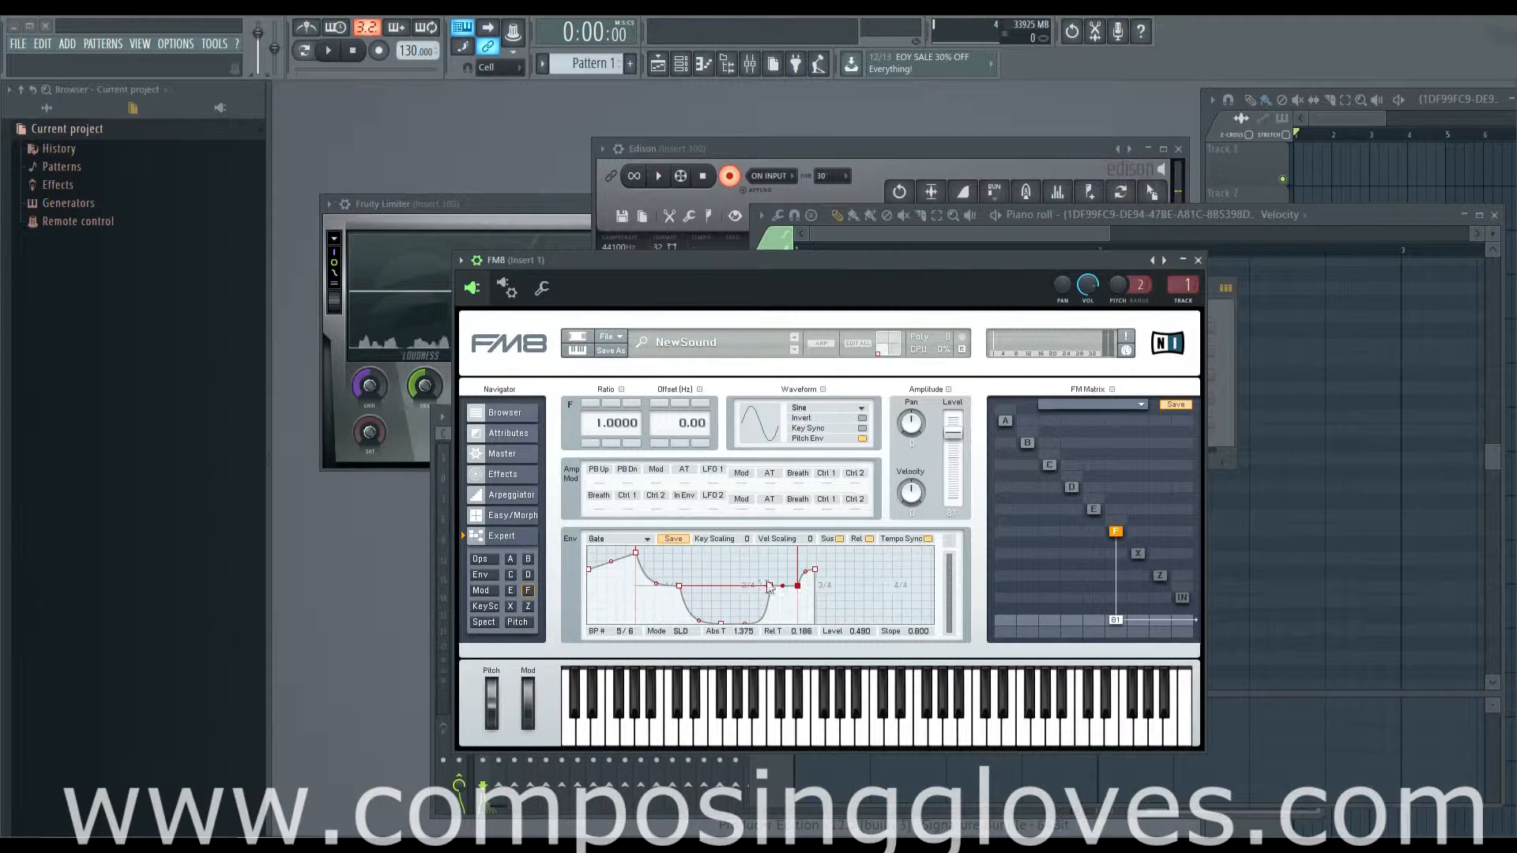
left_click(928, 538)
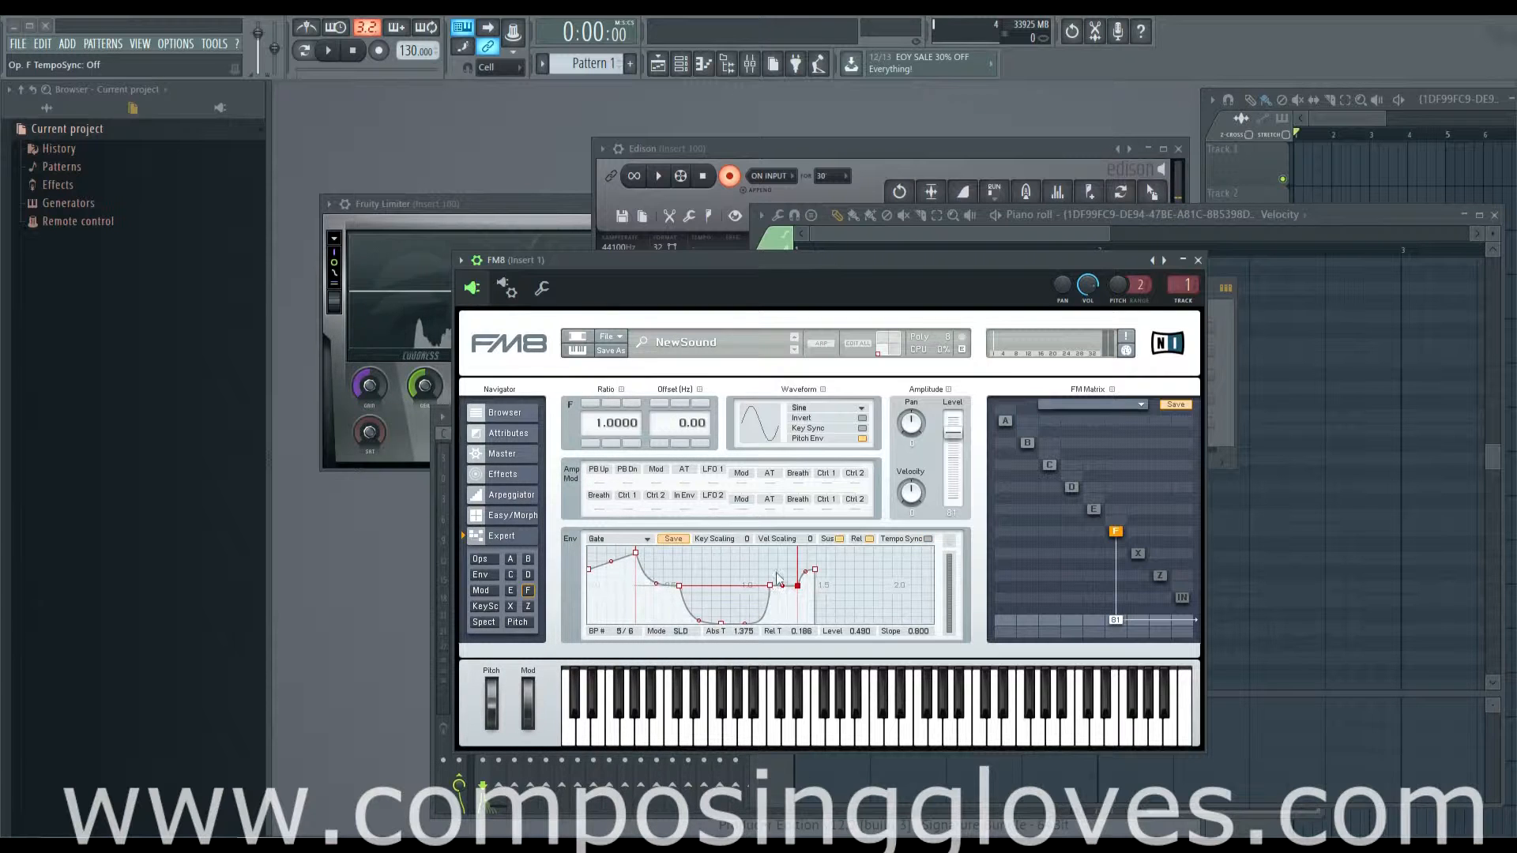
Step: Enable tempo sync, move the sustain breakpoints to level 0.510 with the fifth at time 1.563, and lower the start and end to 0.000
mouse_move(770, 586)
left_mouse_down()
mouse_move(755, 566)
mouse_move(788, 569)
mouse_move(763, 581)
left_mouse_up()
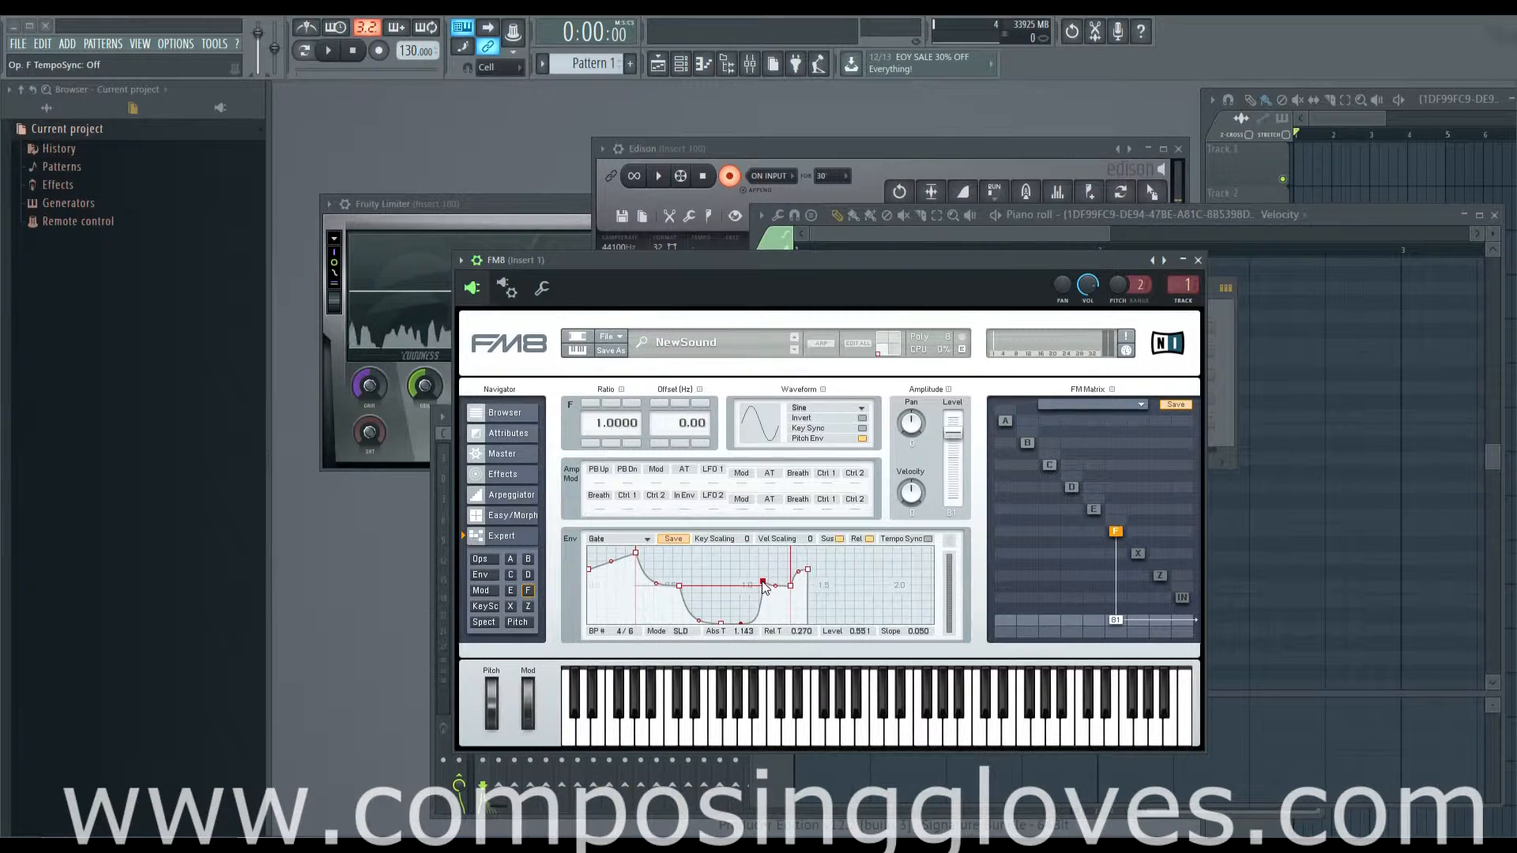
left_click(928, 538)
left_click_drag(765, 591, 831, 588)
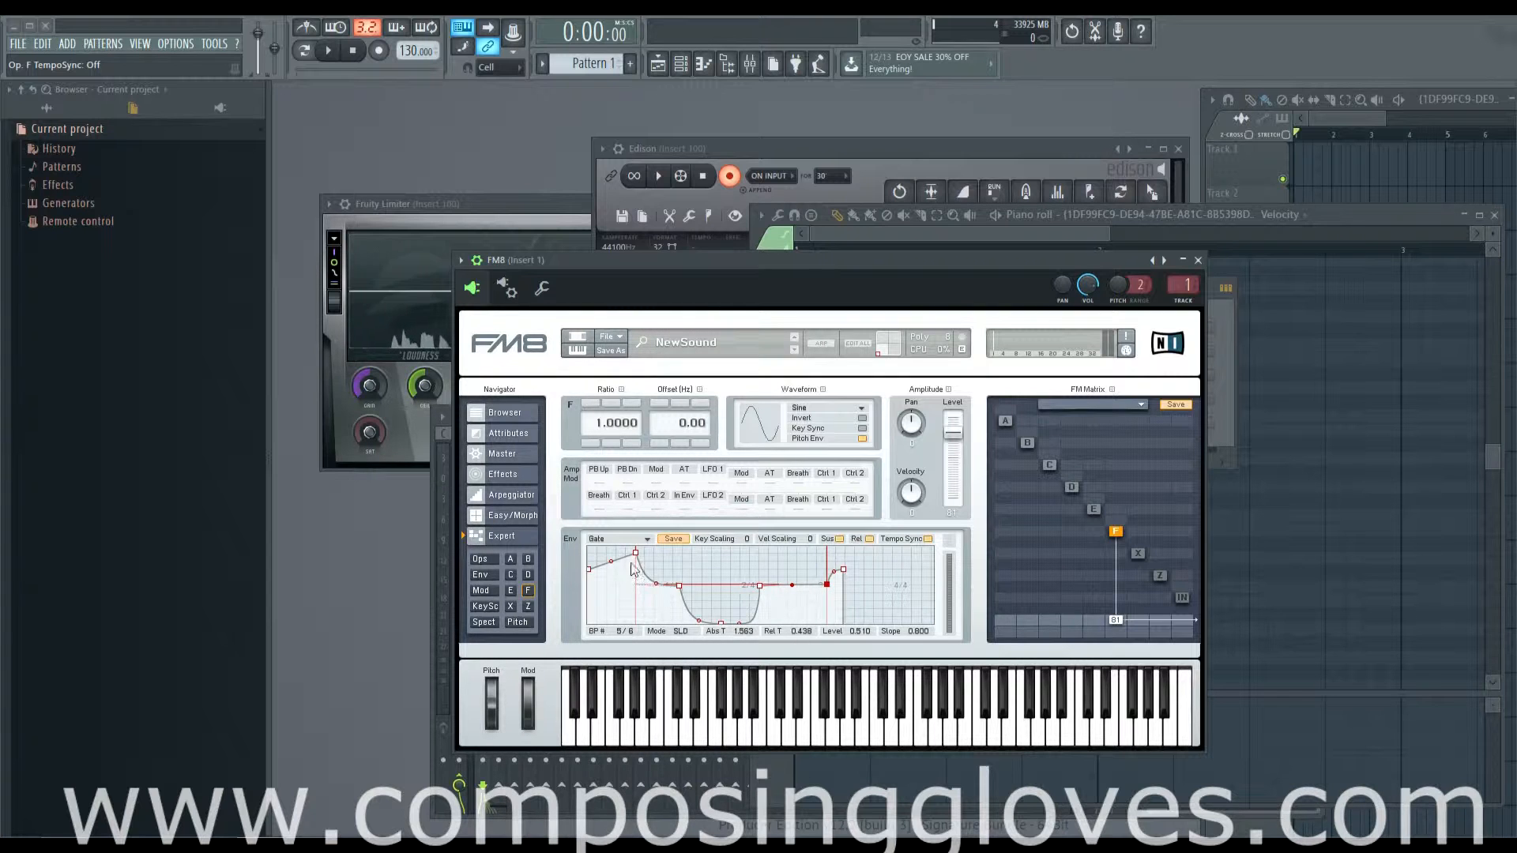
left_click_drag(587, 569, 589, 624)
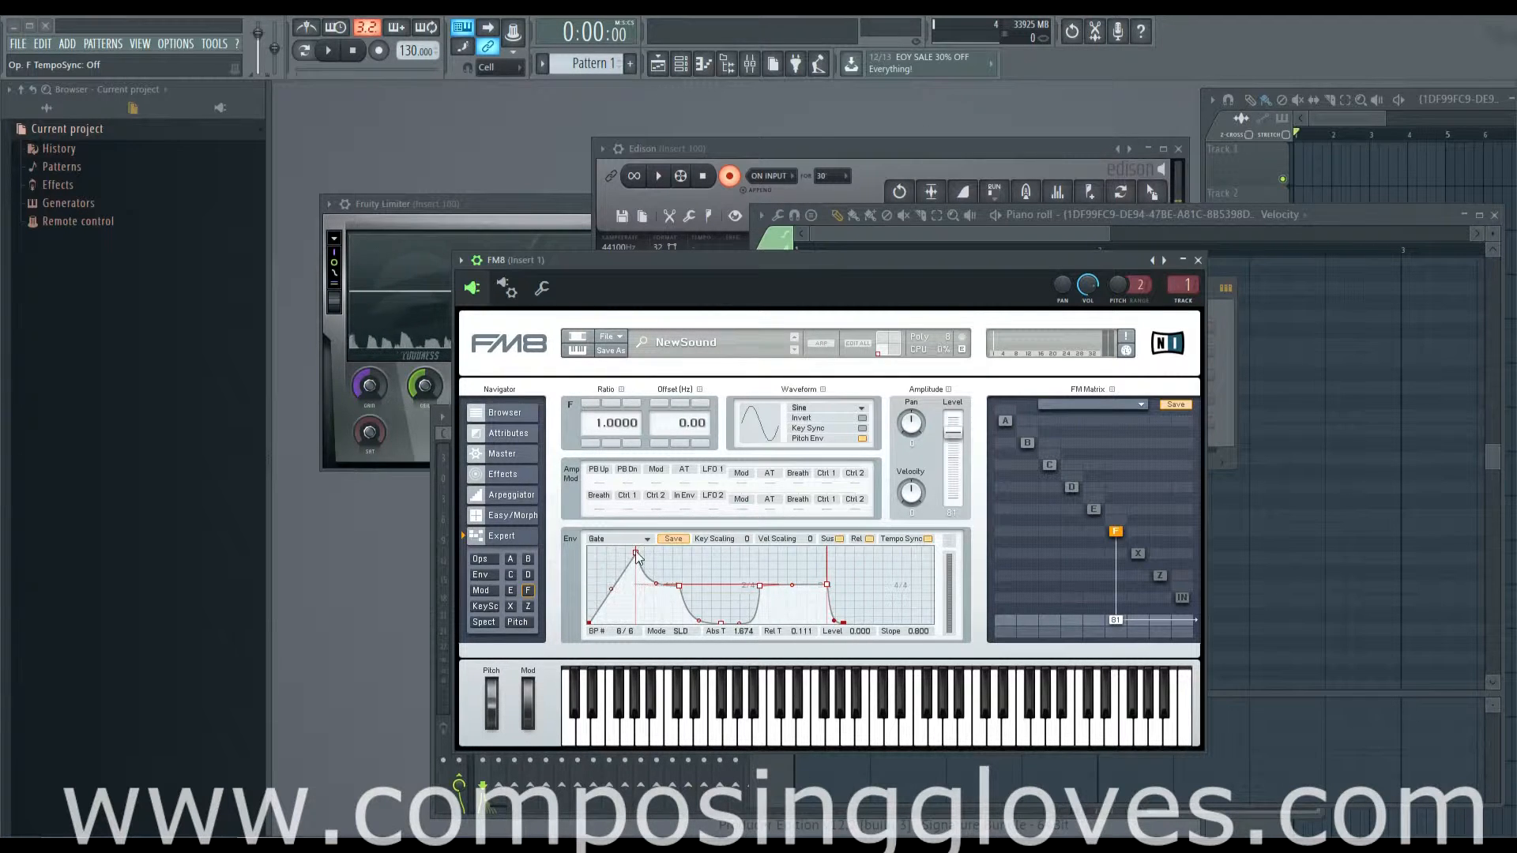
Step: Shape the first decay down to level 0.000 at time 0.313, and place the third breakpoint at level 1.000 at the same time
left_click_drag(635, 552, 555, 512)
left_click_drag(631, 587, 686, 561)
left_click_drag(691, 617, 654, 541)
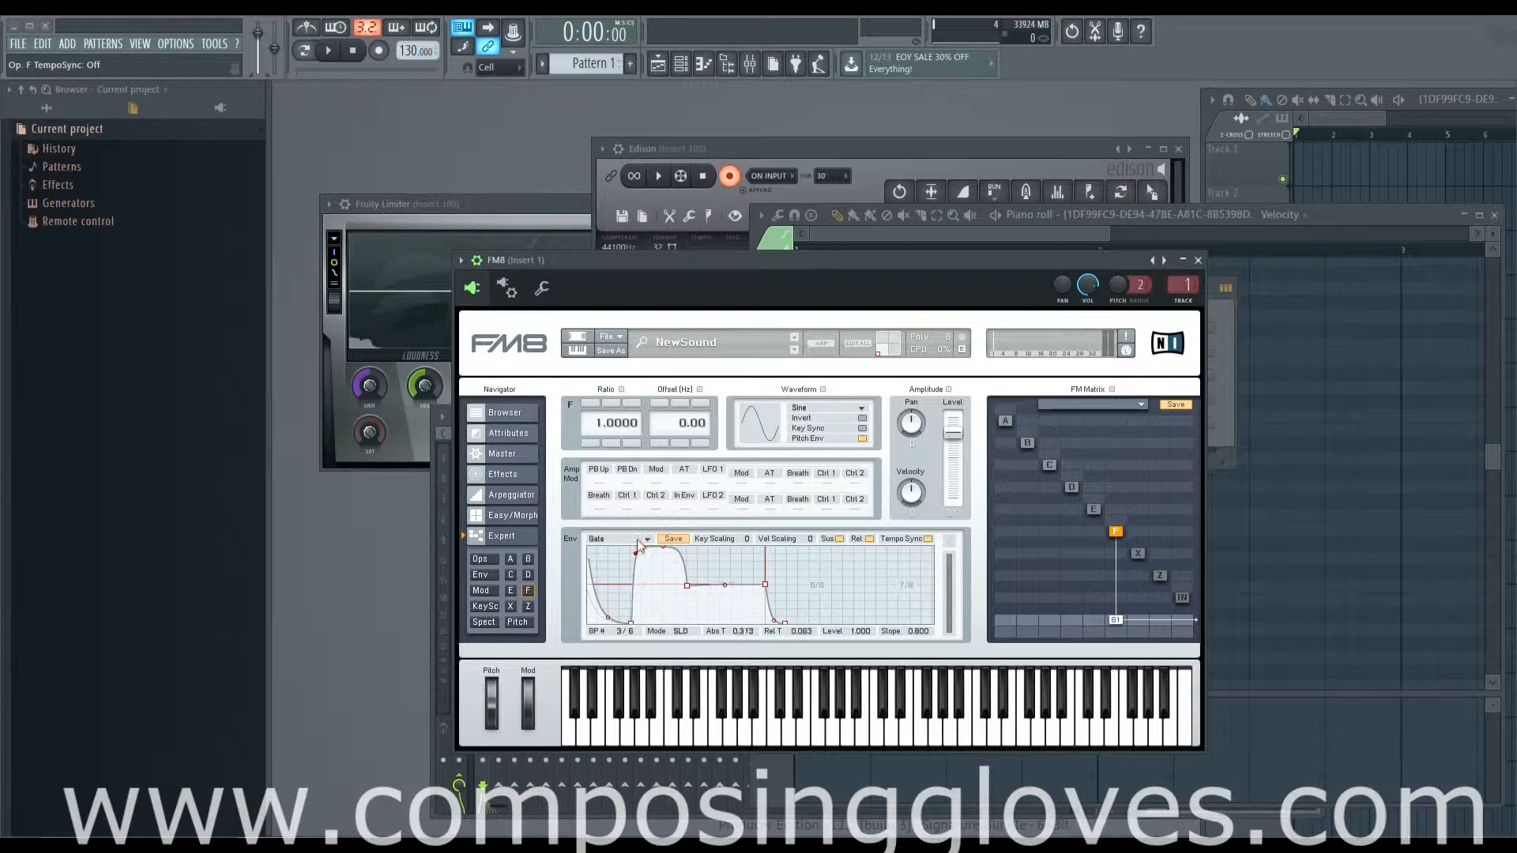
left_click_drag(631, 624, 645, 632)
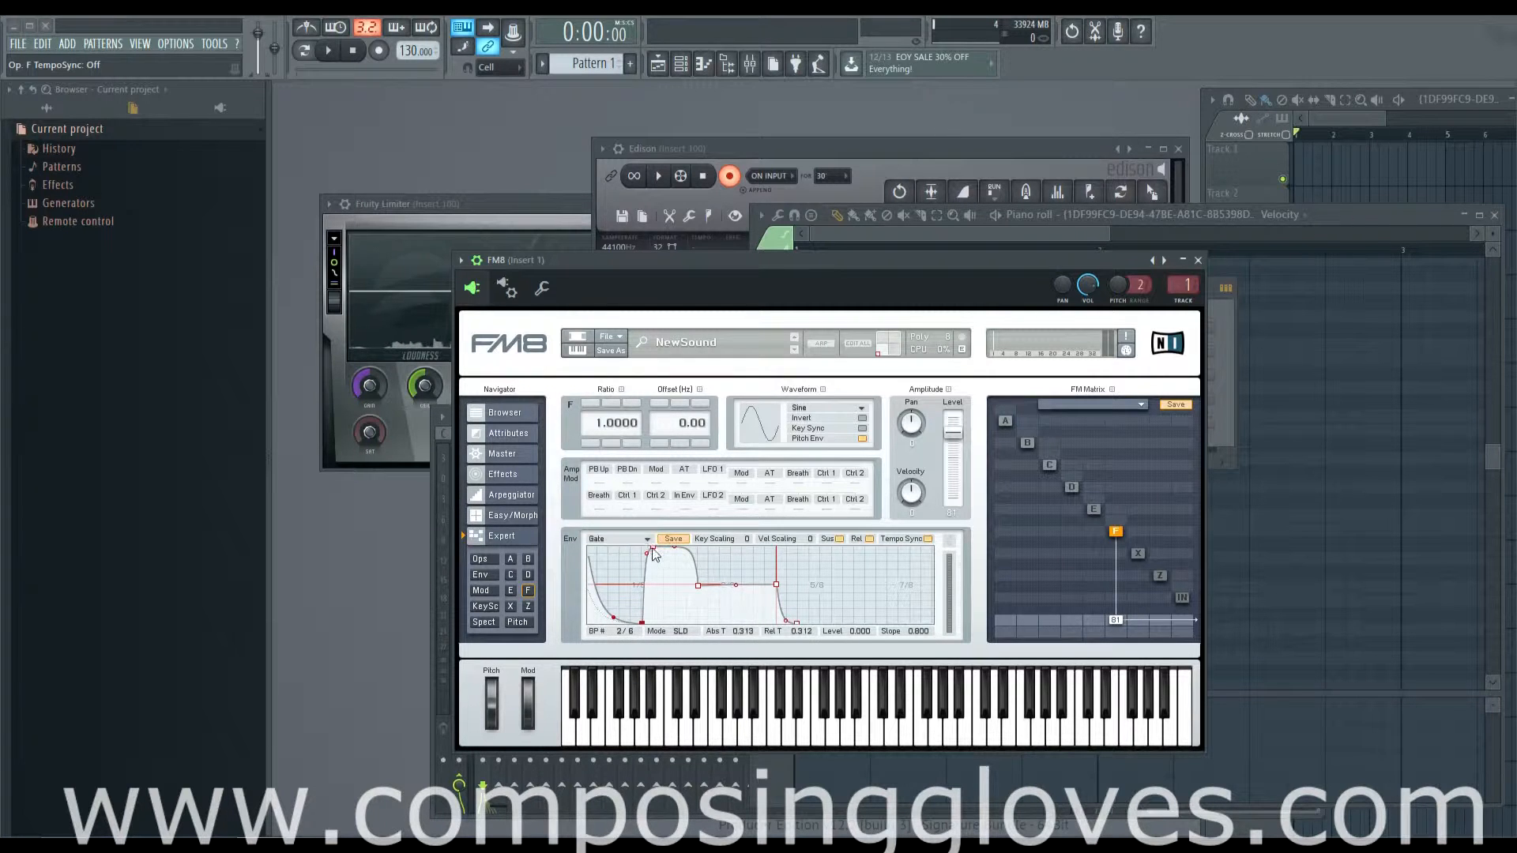
Step: Form a second decay by moving the fourth breakpoint to level 0.000, time 0.563, bending its curve, and placing the fifth at level 1.000, time 0.564
left_click_drag(652, 550, 686, 640)
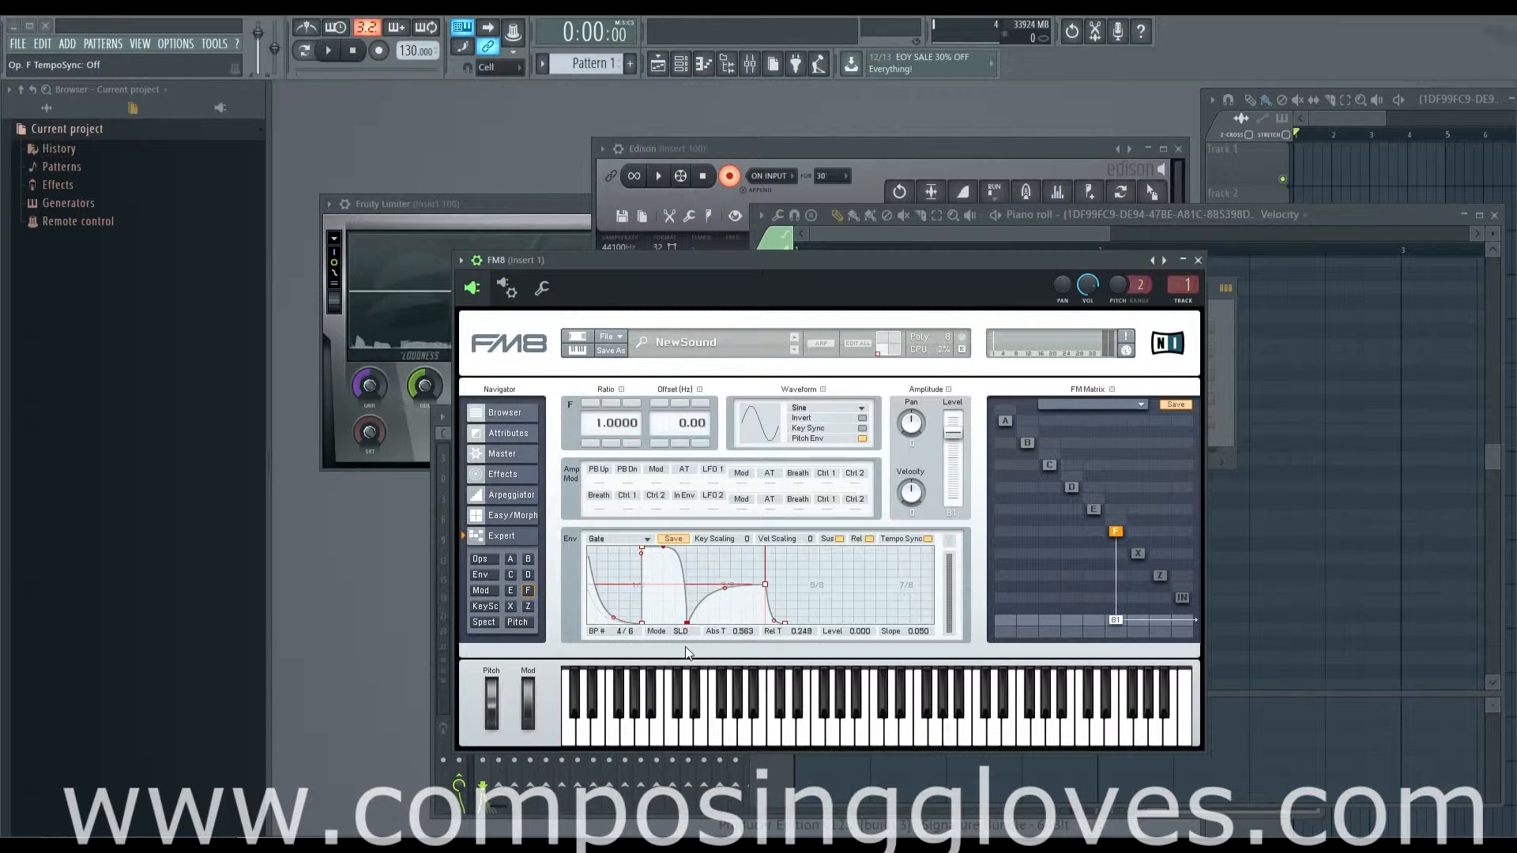
left_click_drag(664, 547, 664, 608)
left_click_drag(765, 587, 684, 519)
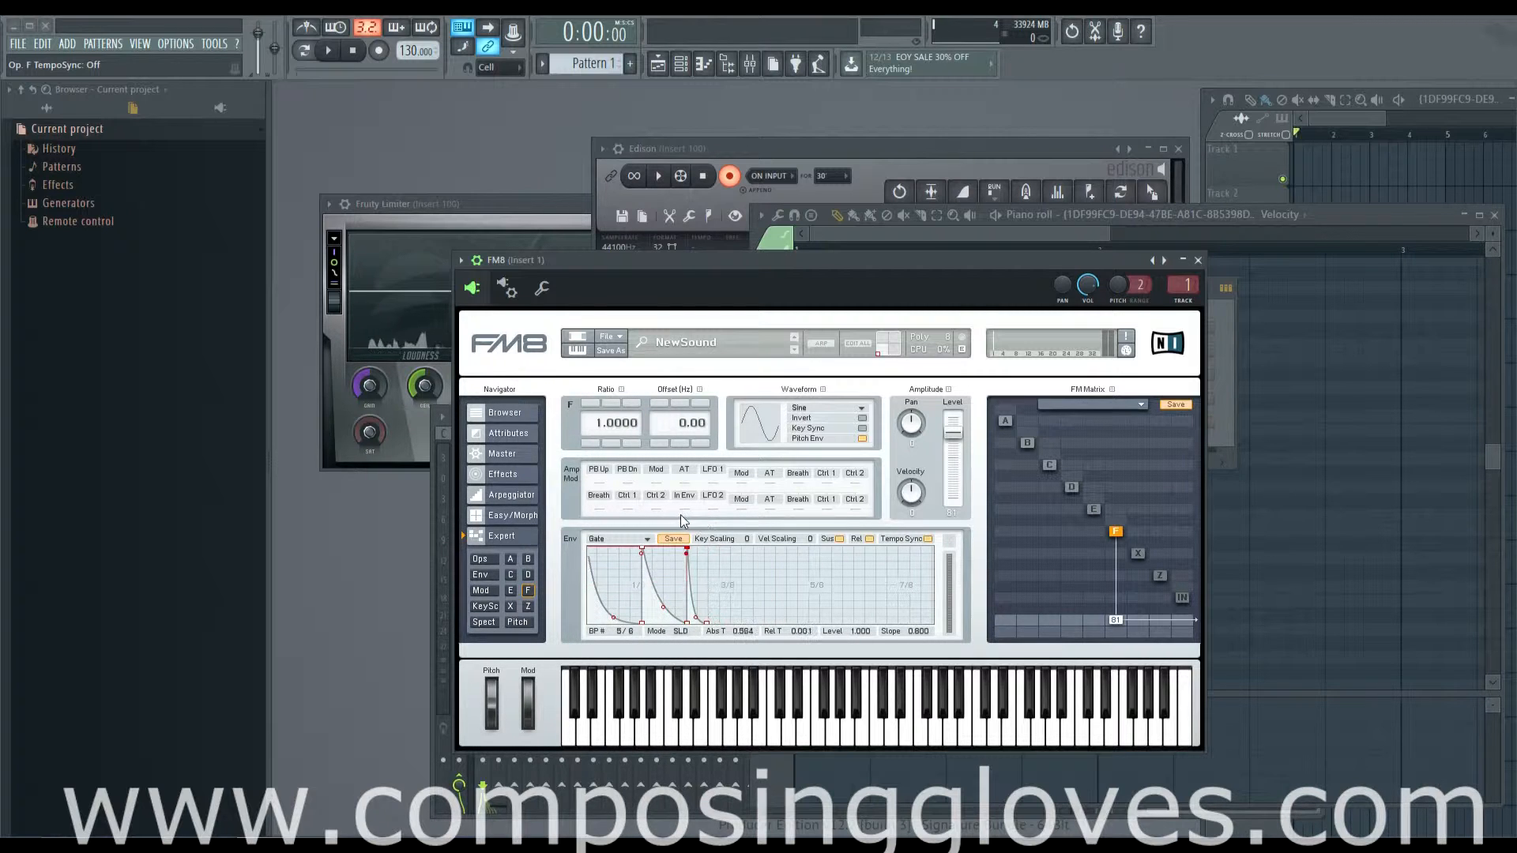
Step: Set the last breakpoint to level 0.000 at time 1.000 with slope 0.720, and shift the fifth to time 0.656 at level 1.000
left_click_drag(707, 622, 765, 623)
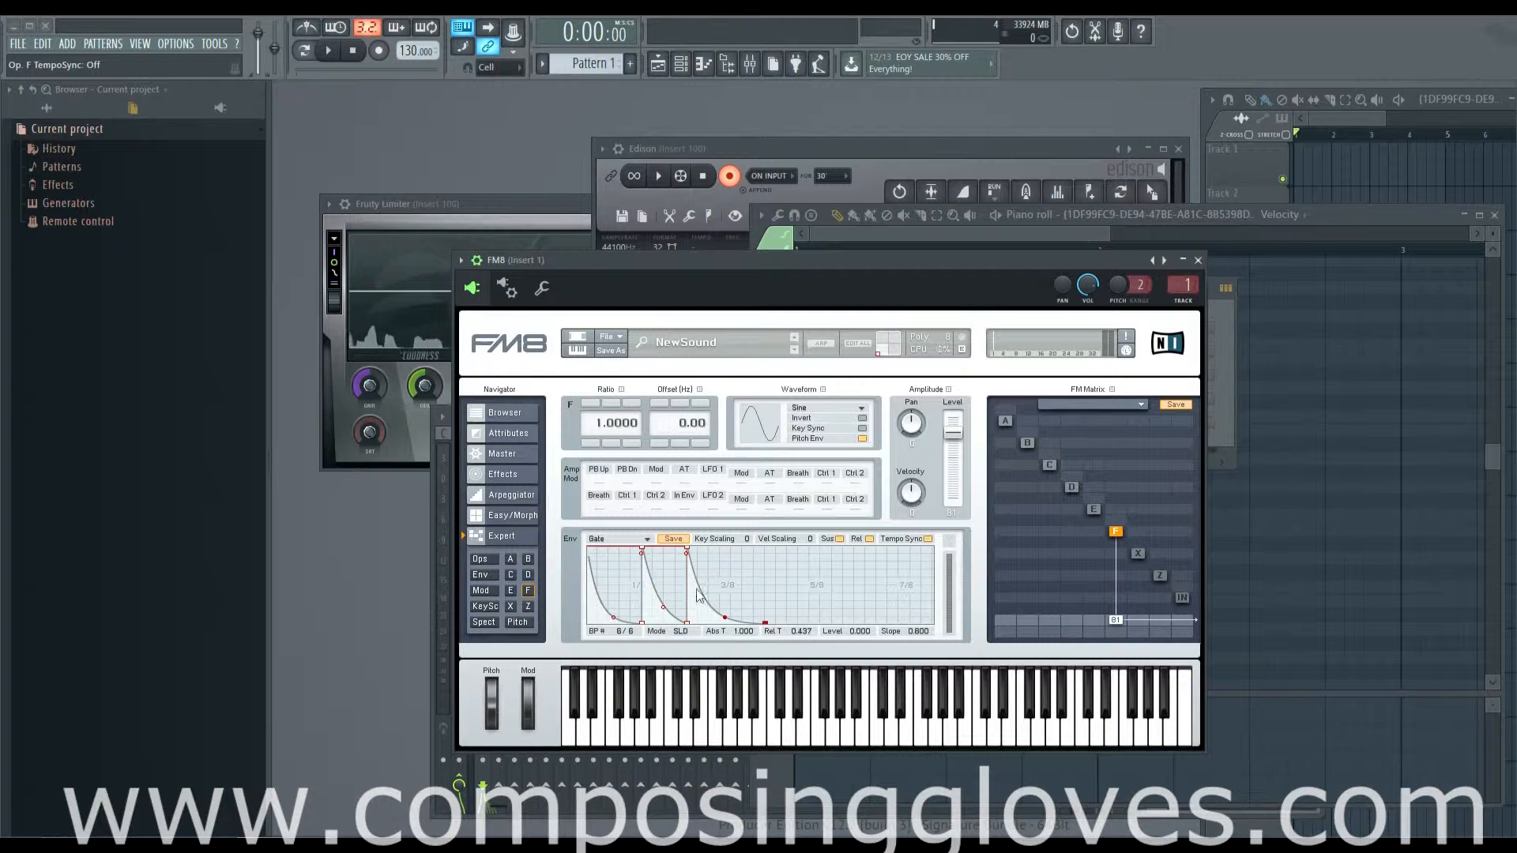
mouse_move(722, 612)
left_mouse_down()
mouse_move(738, 543)
mouse_move(731, 599)
left_mouse_up()
left_click_drag(737, 618, 736, 613)
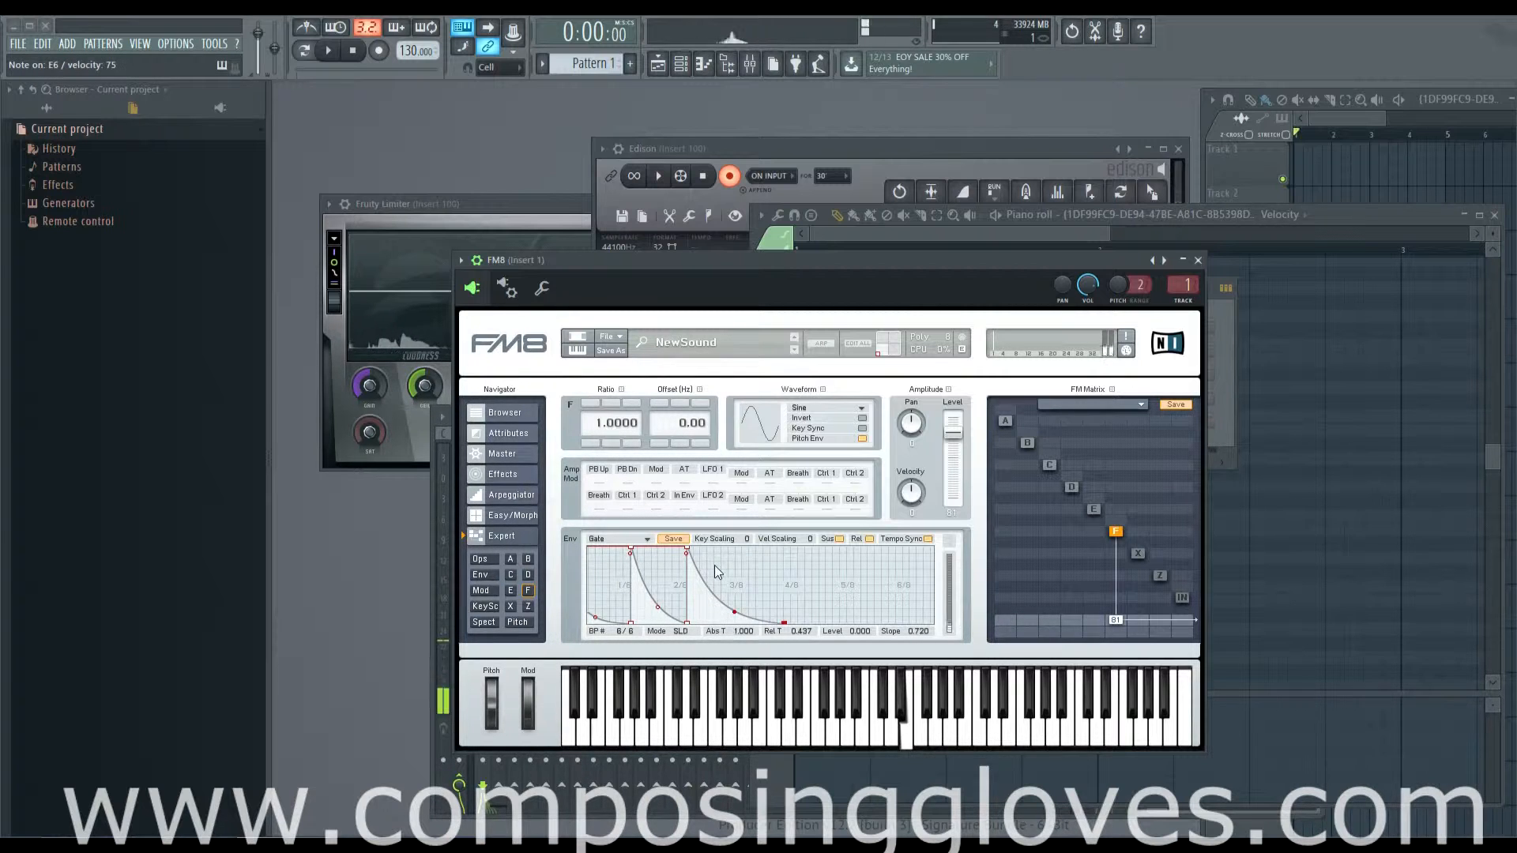
mouse_move(687, 553)
left_mouse_down()
mouse_move(750, 548)
mouse_move(708, 550)
left_mouse_up()
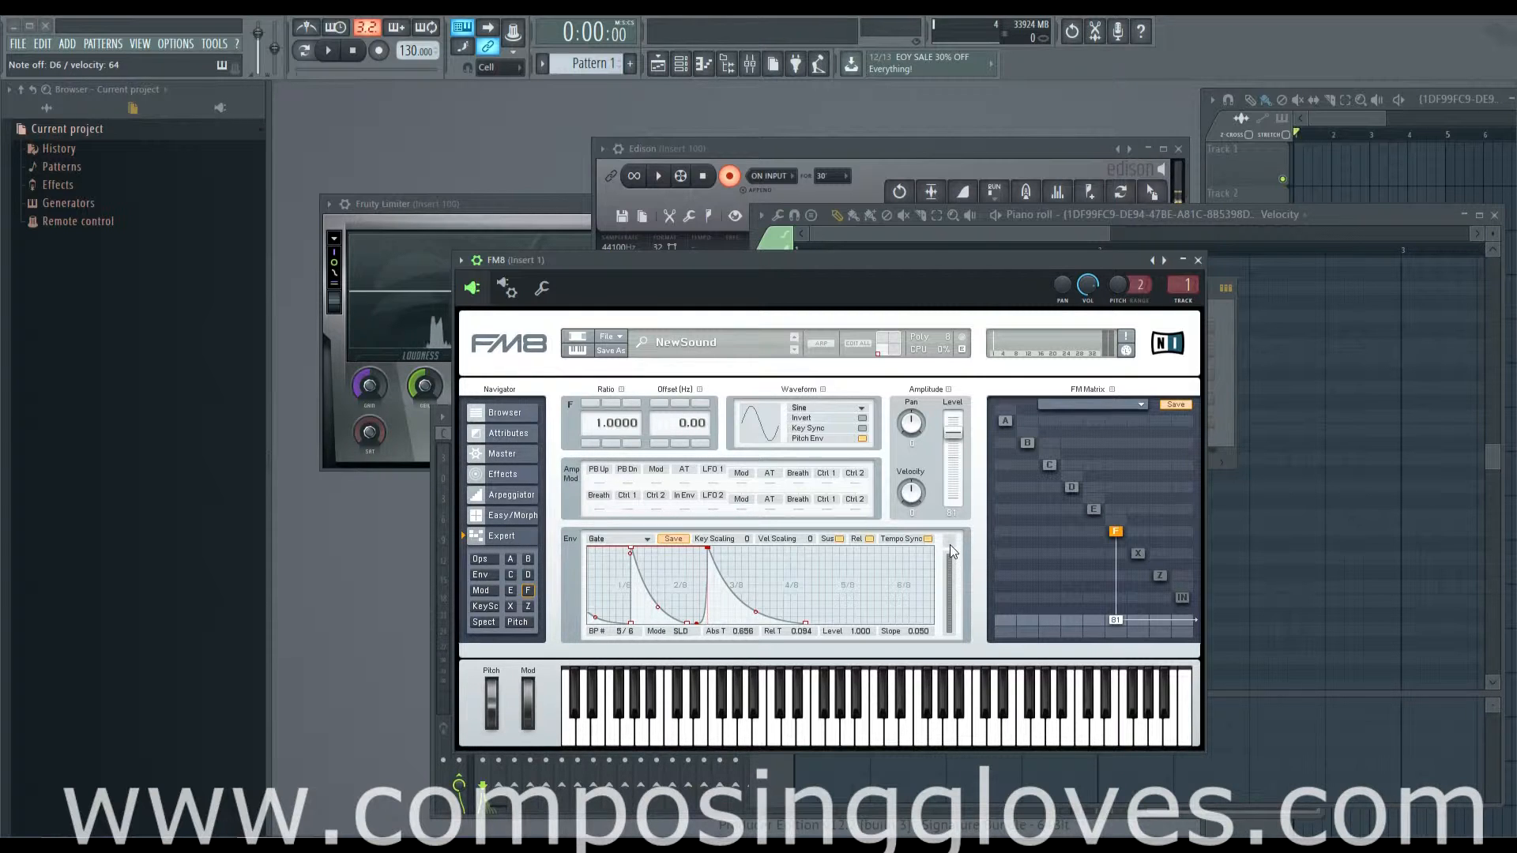
Step: View the envelopes of all operators together, return to operator F, and audition its envelope with the note E6
left_click(484, 576)
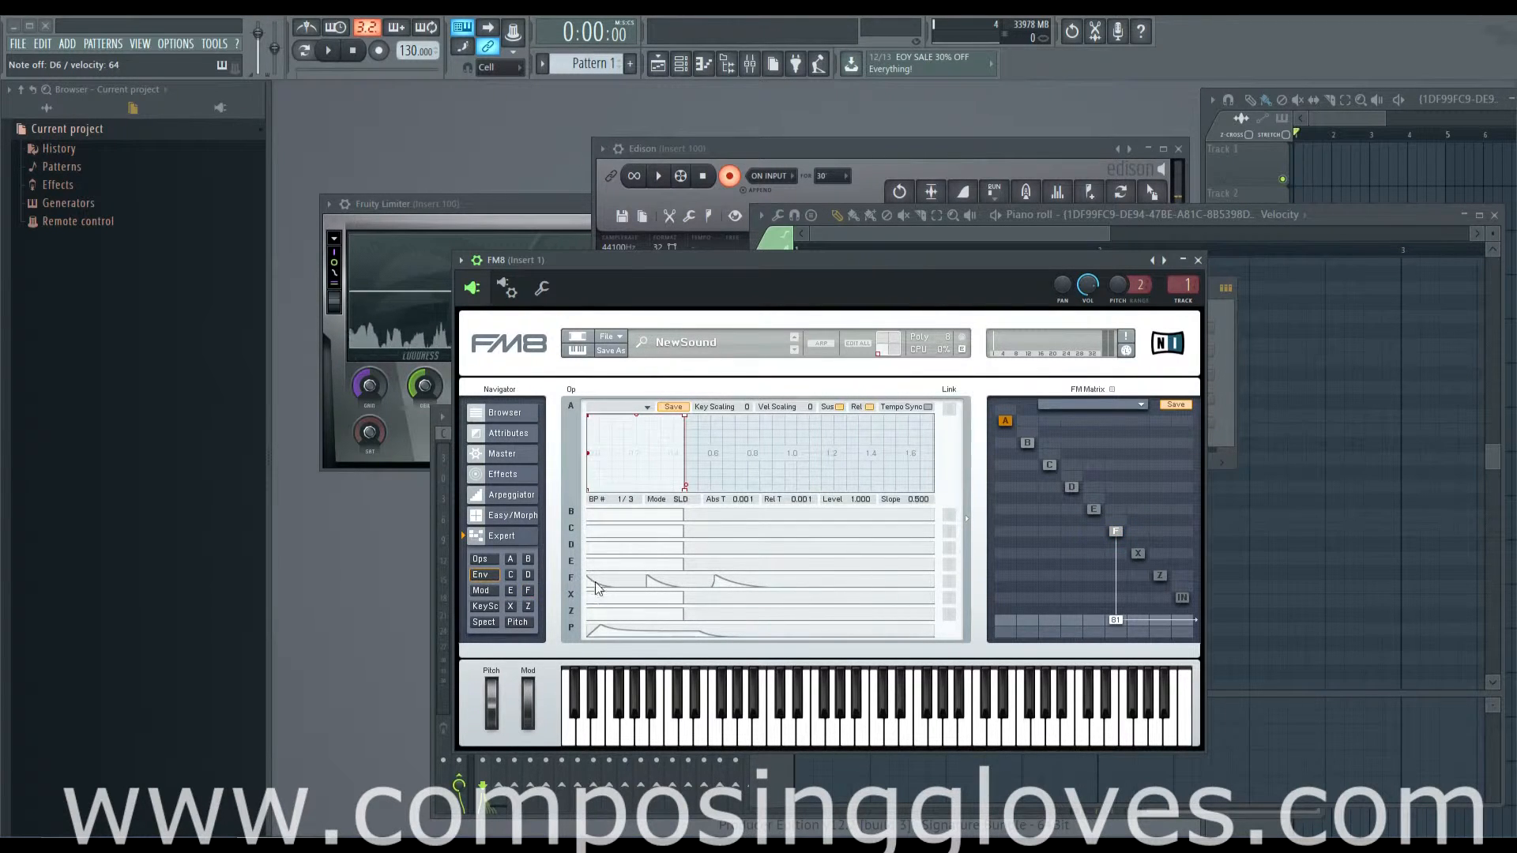
left_click(528, 593)
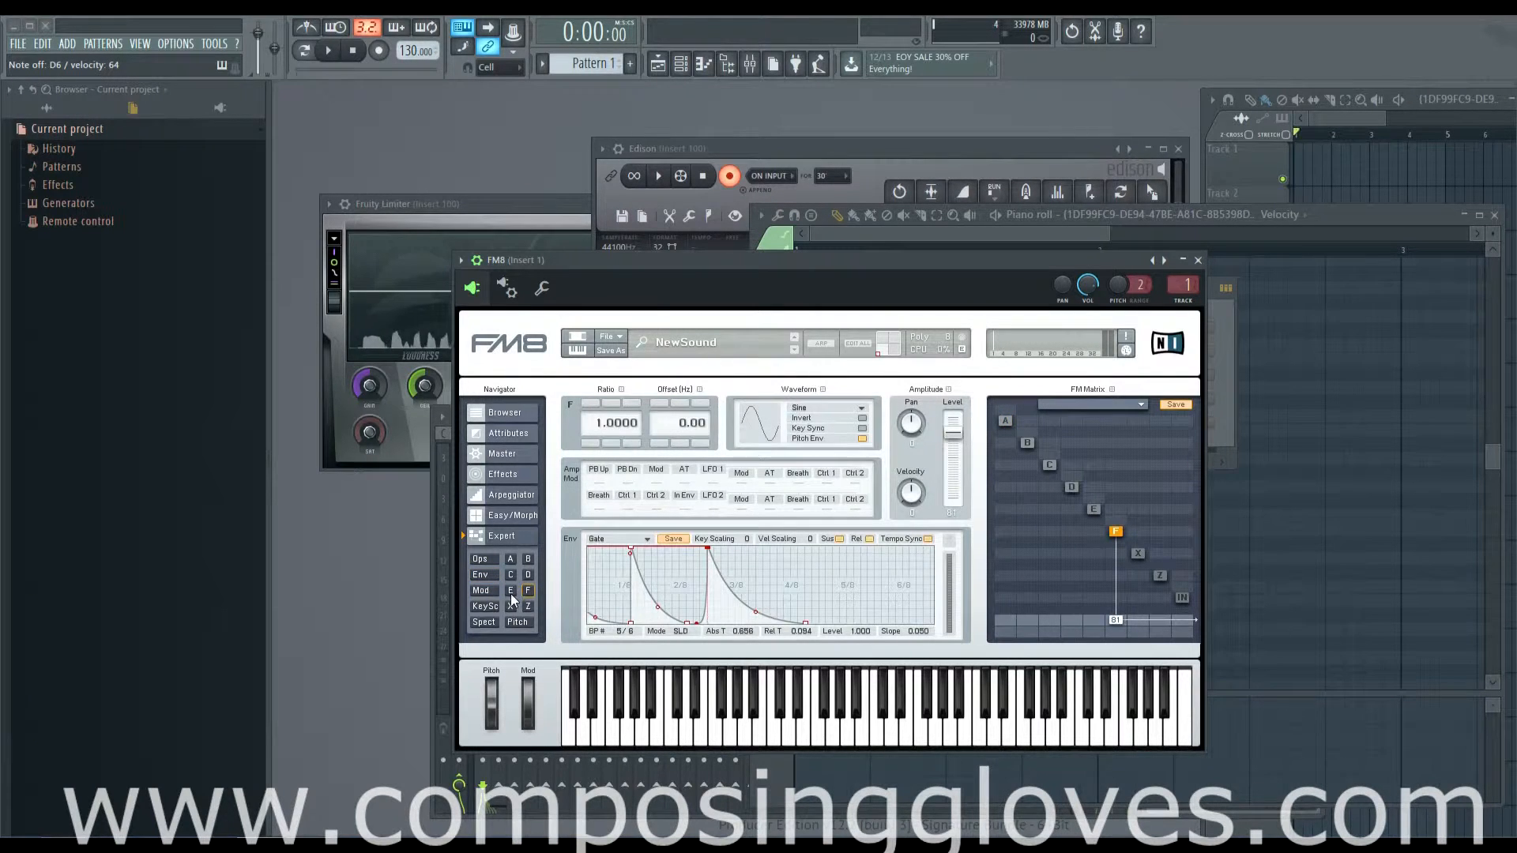
key("e")
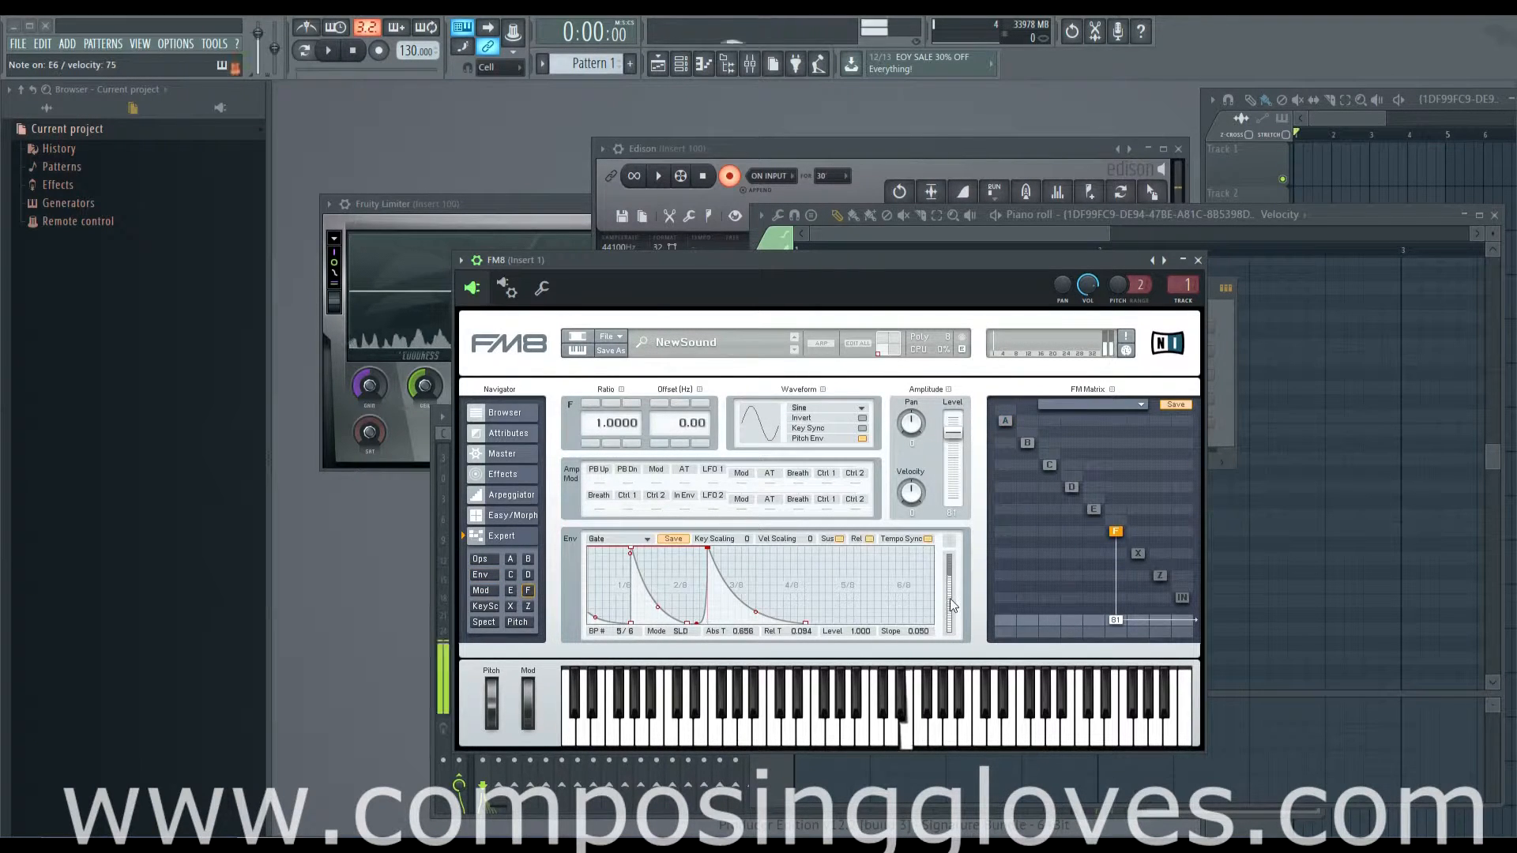
key("e")
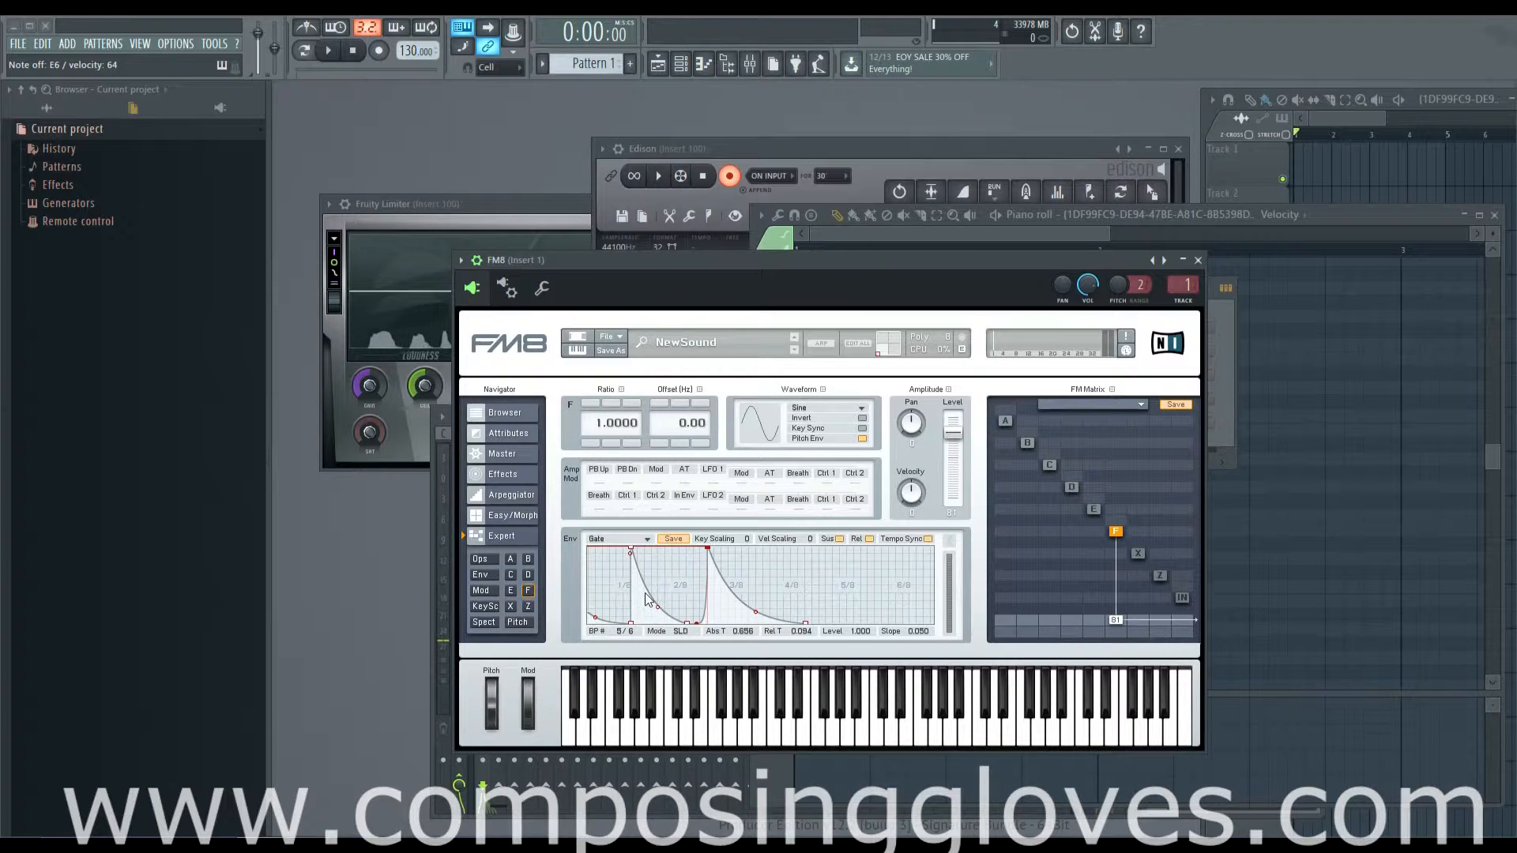
Step: Raise operator F's last breakpoint to level 1.000 at time 1.156, audition the note, and check the release option, leaving it on
left_click_drag(805, 624, 817, 539)
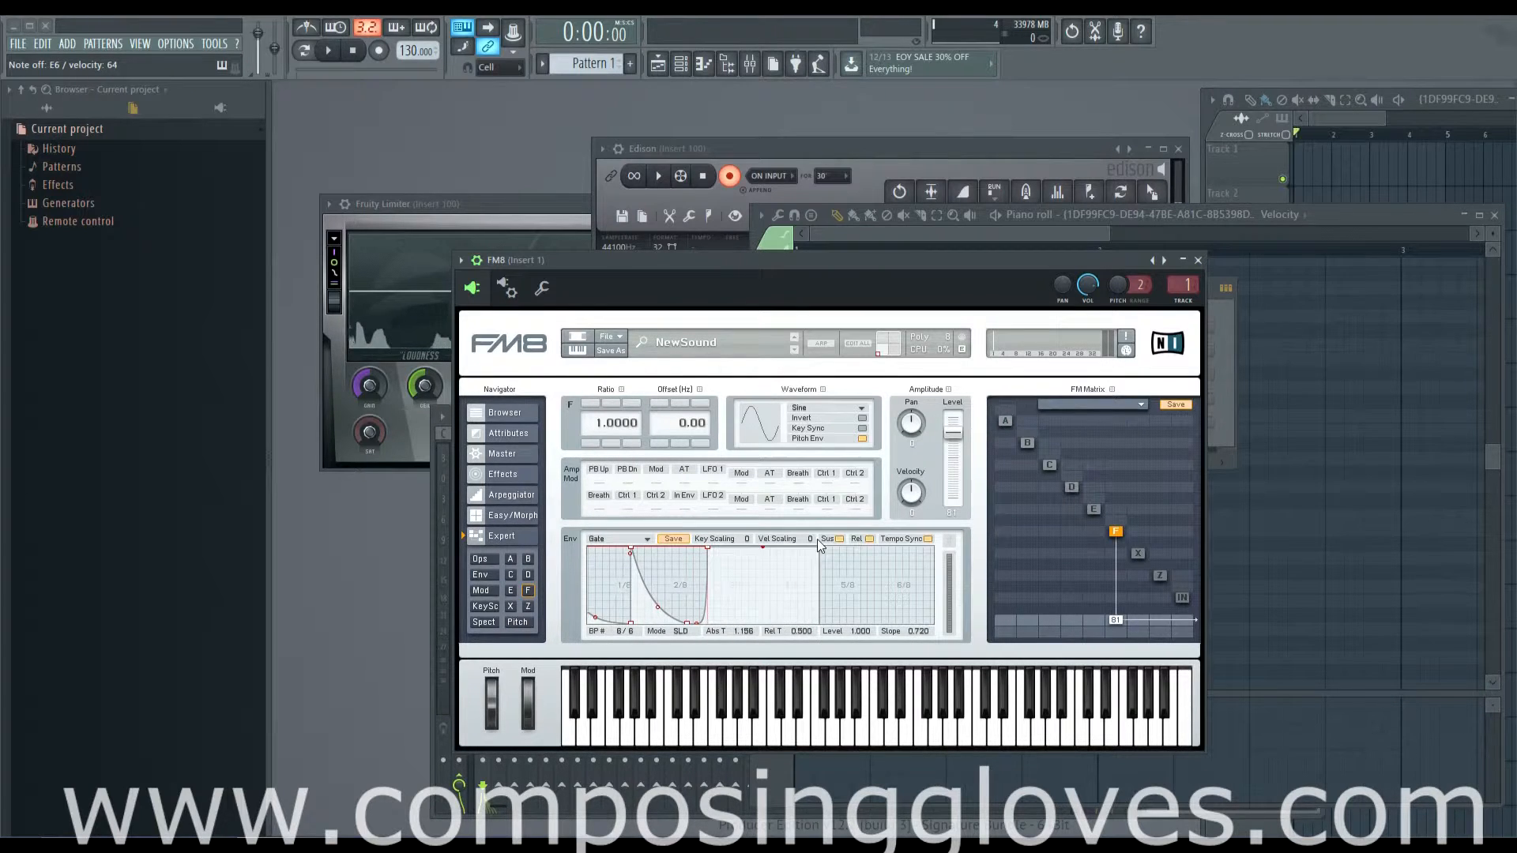
key("e")
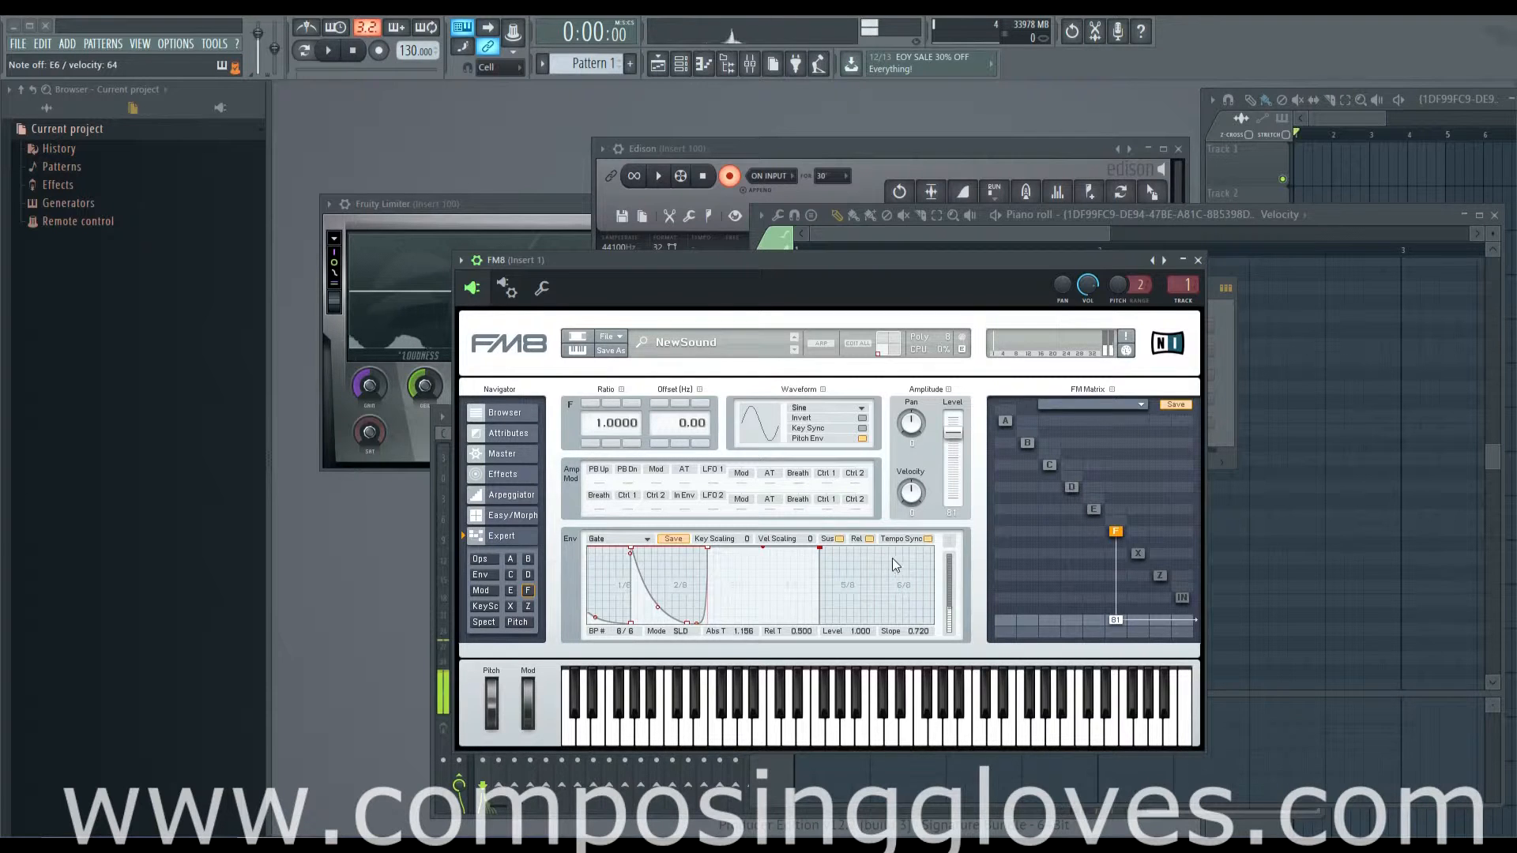
left_click(869, 539)
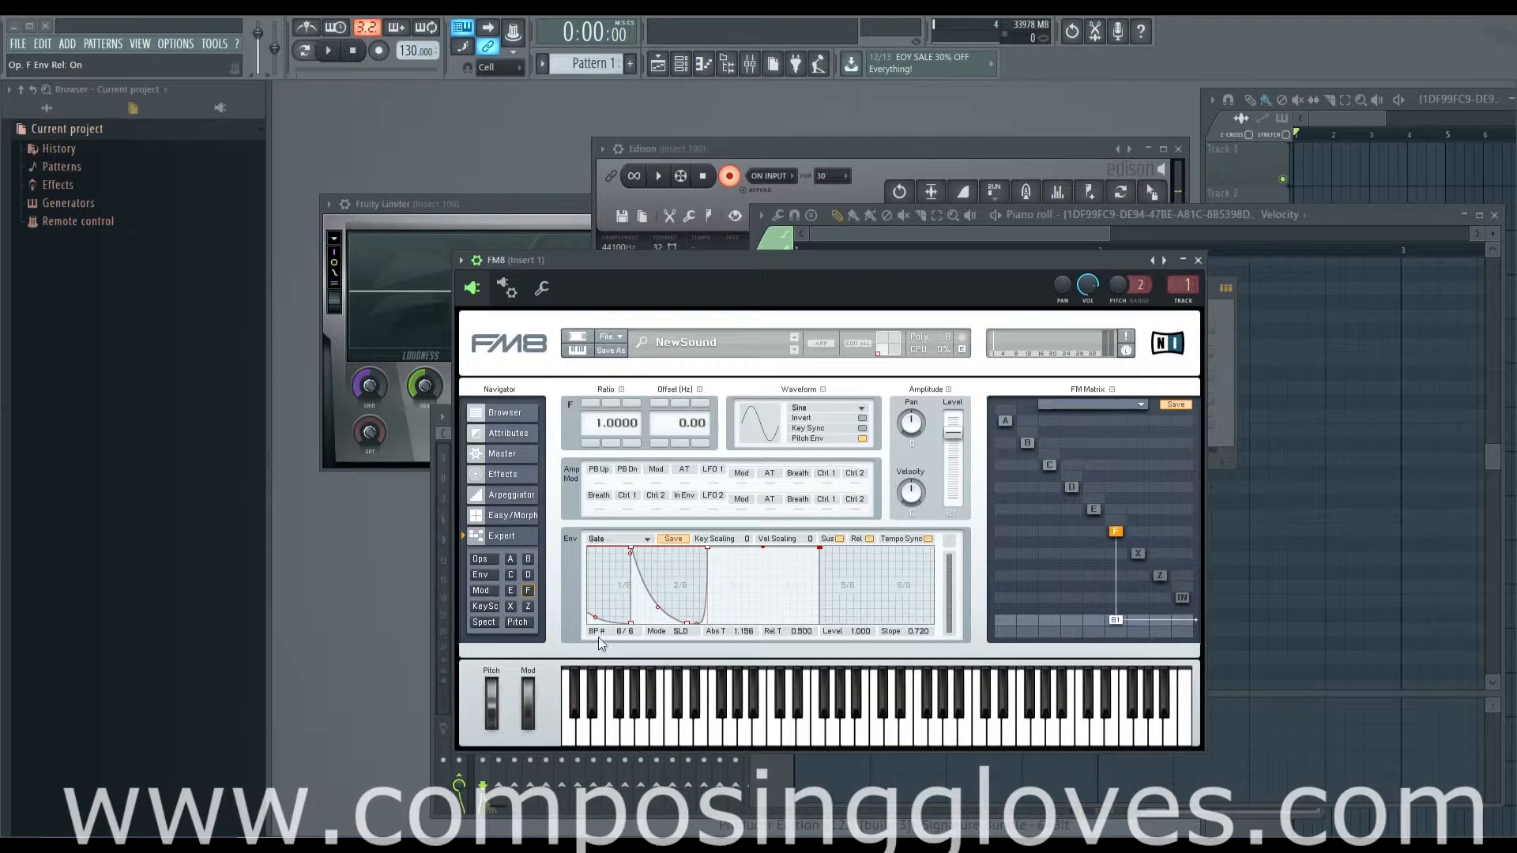
Step: Insert a breakpoint at time 0.938 and level 0.867 between the last two breakpoints, and delete it again
left_click_drag(675, 572, 876, 587)
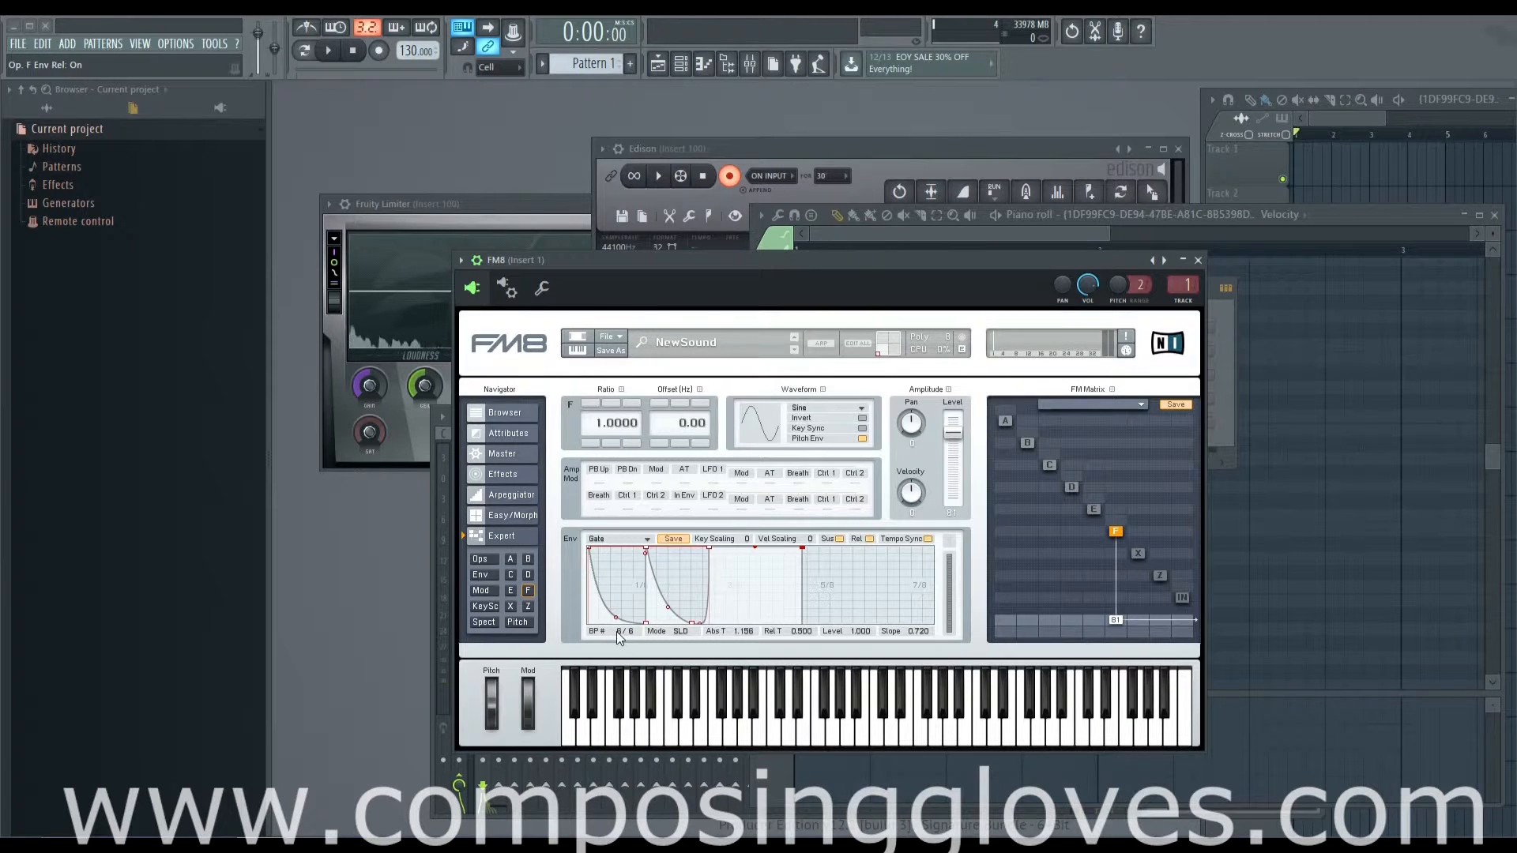
left_click_drag(618, 632, 622, 636)
double_click(760, 558)
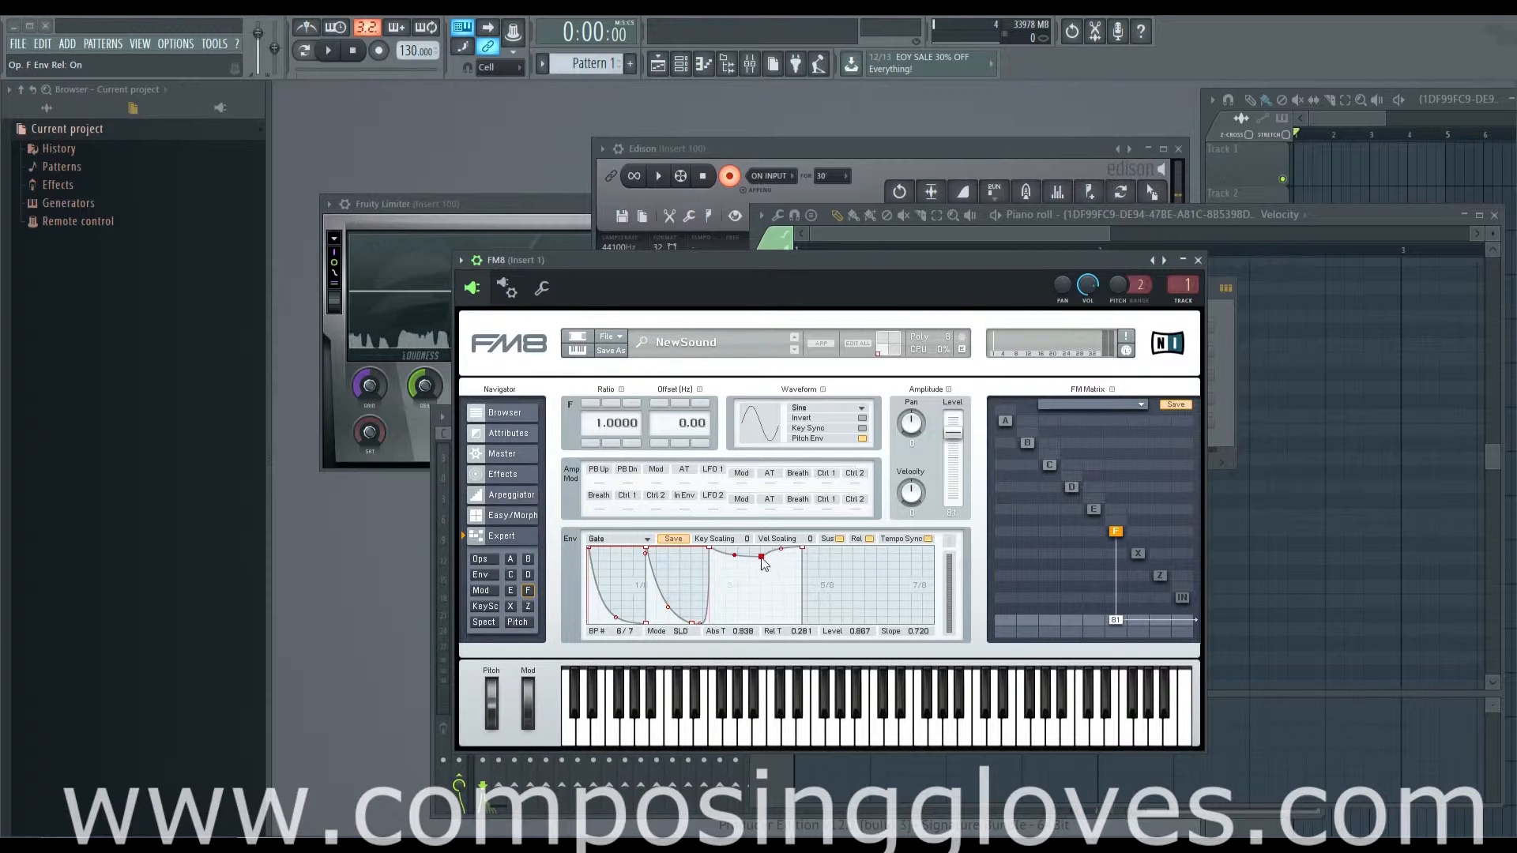
double_click(761, 558)
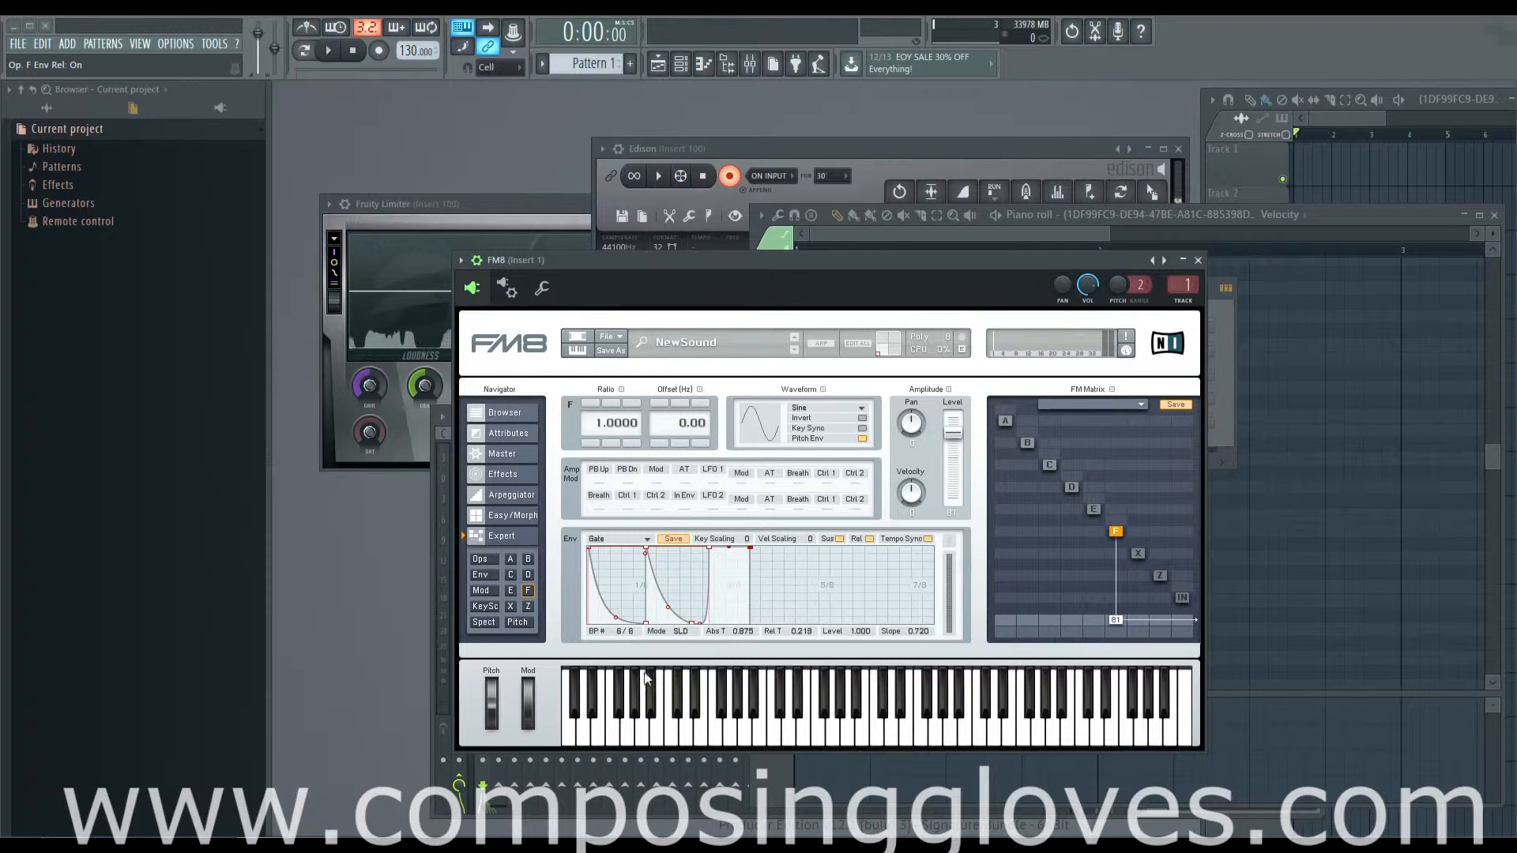
Step: Reshape the third and fourth breakpoints, placing the fourth at time 0.438 and level 0.622, and switch the editing mode to FIX
mouse_move(702, 623)
left_mouse_down()
mouse_move(681, 621)
mouse_move(657, 573)
mouse_move(659, 610)
mouse_move(663, 566)
mouse_move(685, 637)
left_mouse_up()
left_click_drag(634, 578, 654, 503)
left_click_drag(679, 598, 700, 644)
left_click(681, 632)
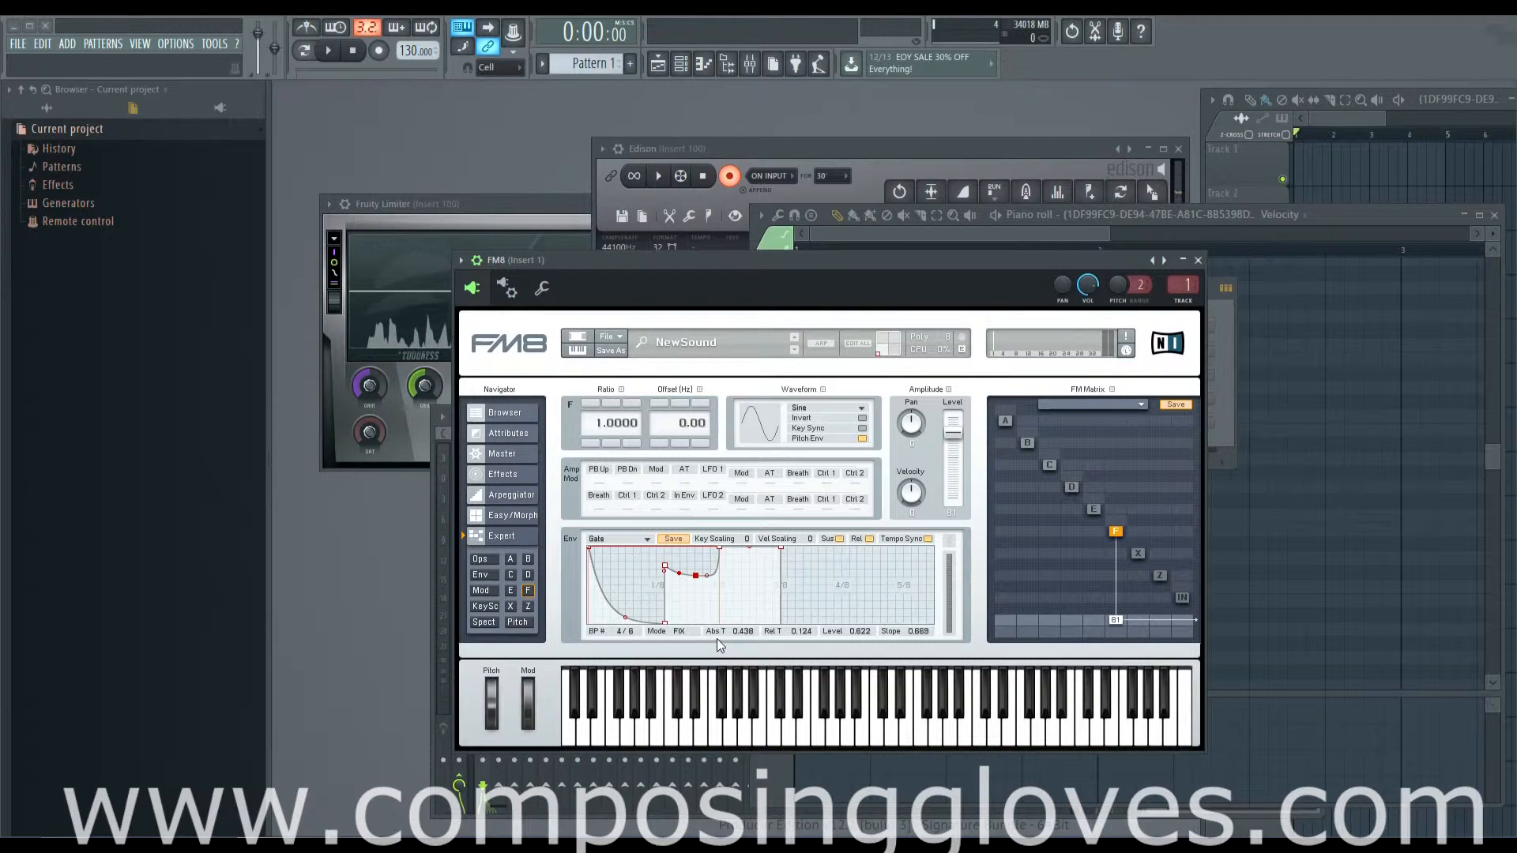
Step: Move the fourth breakpoint in time and level in FIX mode, and place the fifth at time 0.531 and level 1.000
left_click_drag(695, 576, 709, 578)
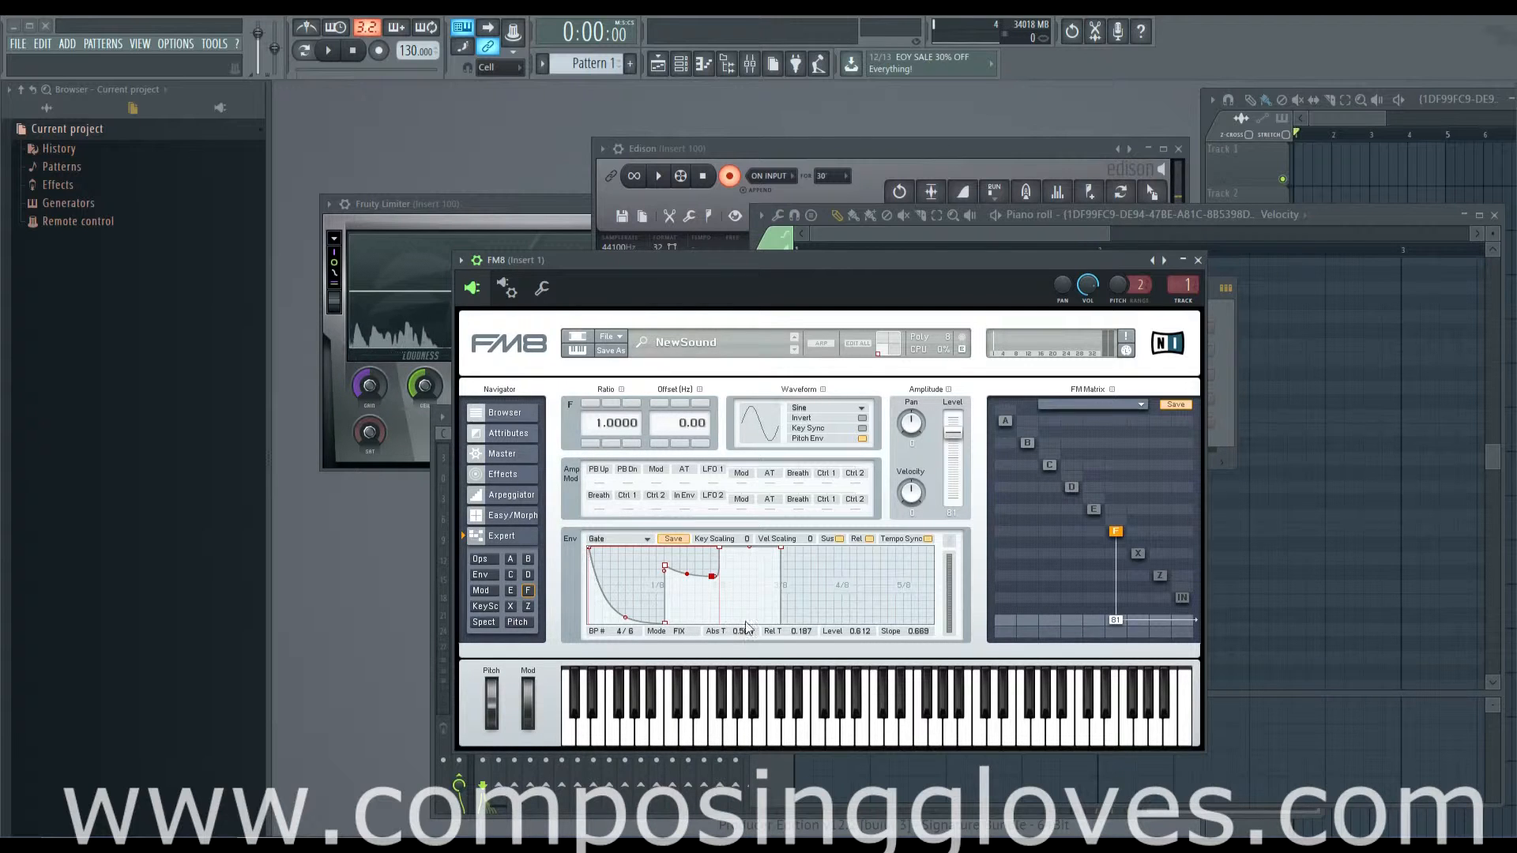
left_click_drag(713, 579, 746, 627)
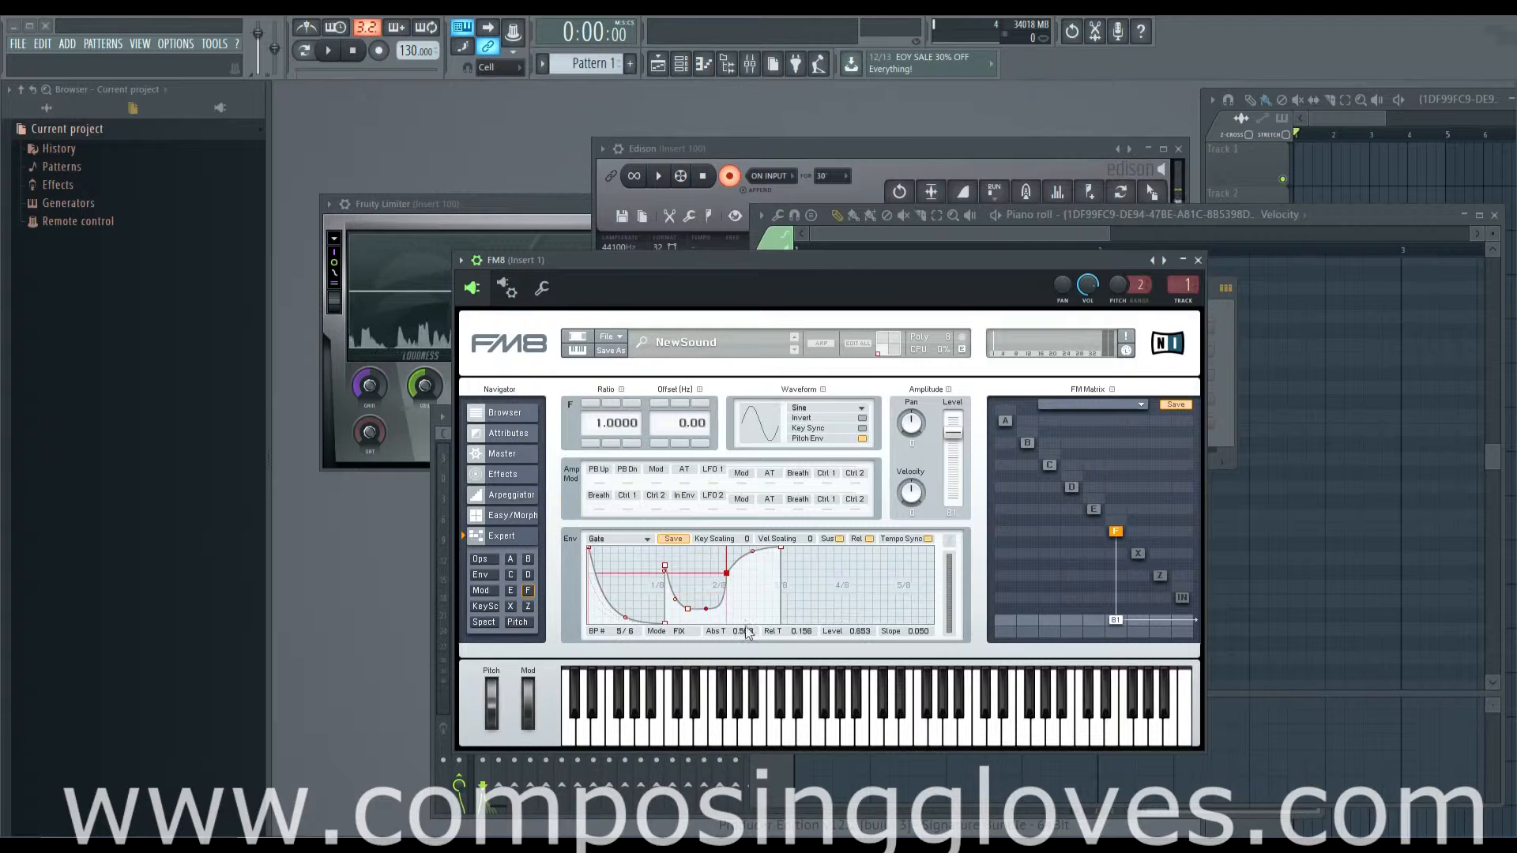
left_click_drag(726, 574, 720, 538)
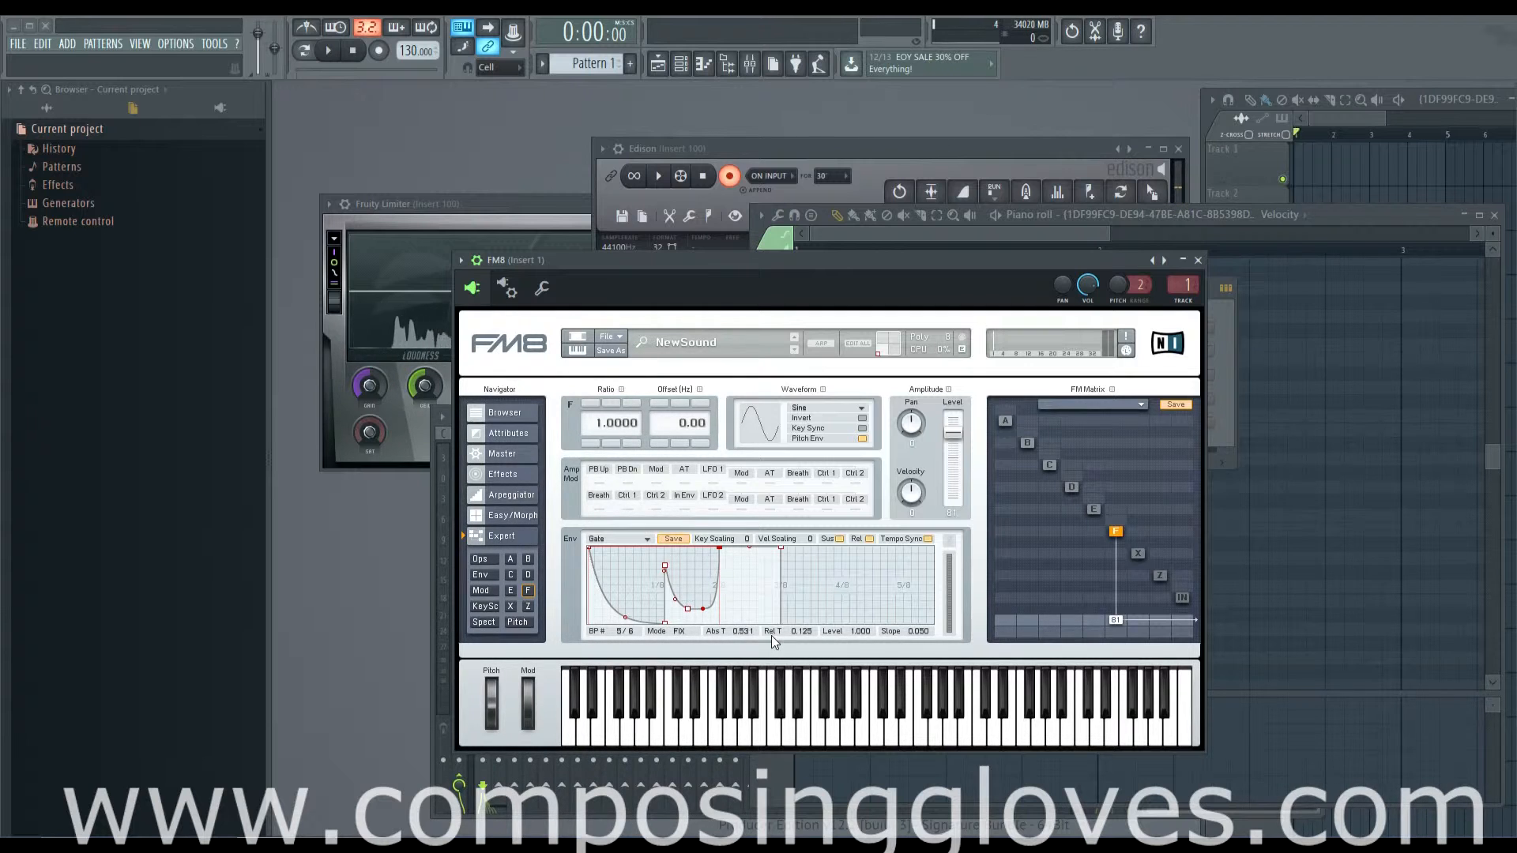
Step: Move the fourth breakpoint back to time 0.315 beside the third, return it to time 0.438, and lower it below level 0.571
left_click(687, 606)
left_click_drag(687, 606, 644, 583)
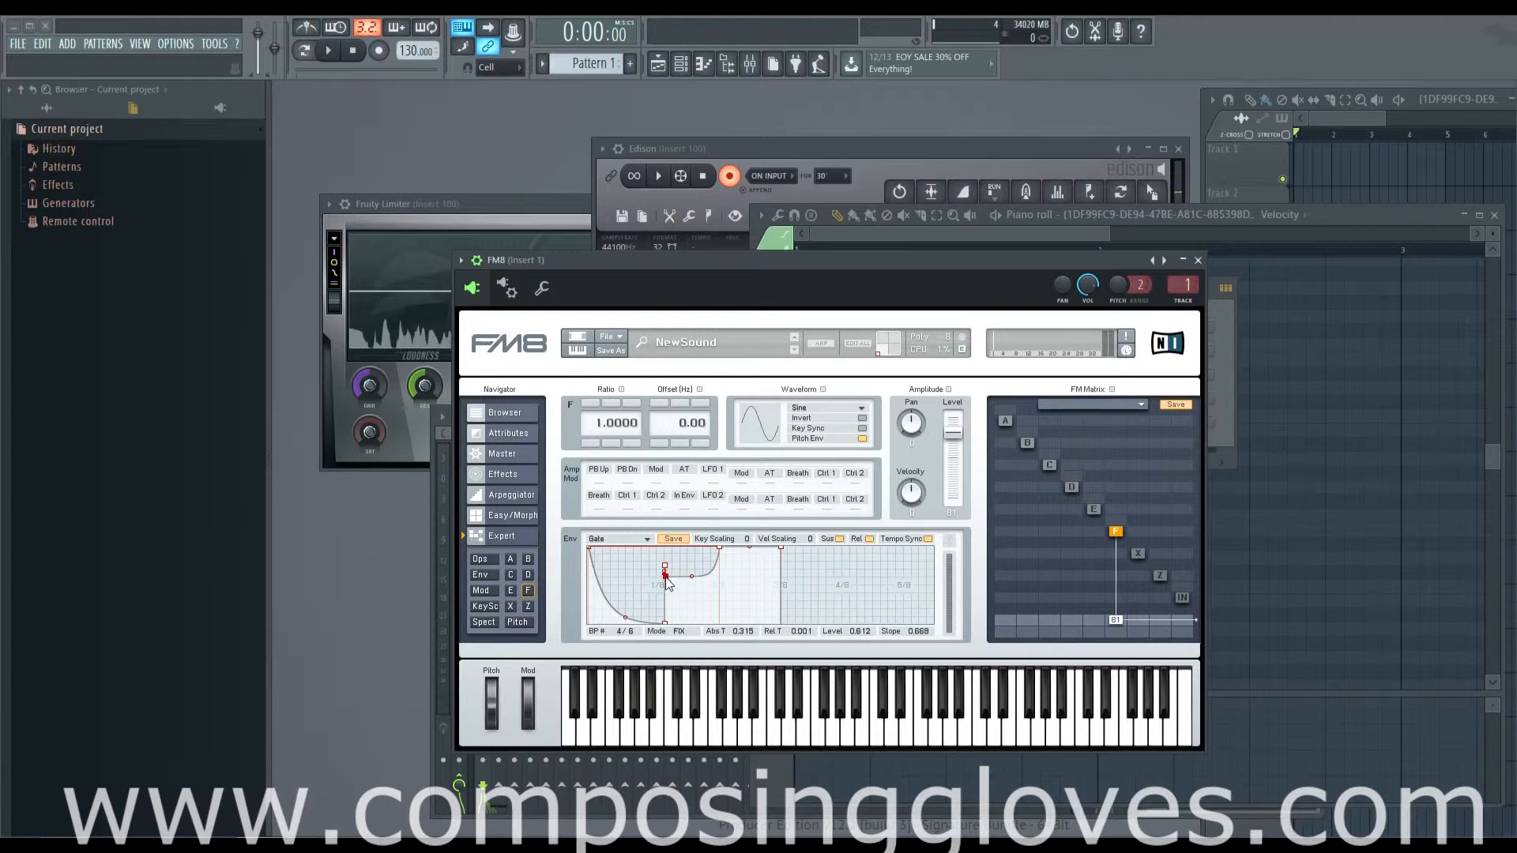
mouse_move(668, 577)
left_mouse_down()
mouse_move(657, 585)
mouse_move(755, 582)
mouse_move(672, 581)
mouse_move(743, 588)
mouse_move(695, 579)
left_mouse_up()
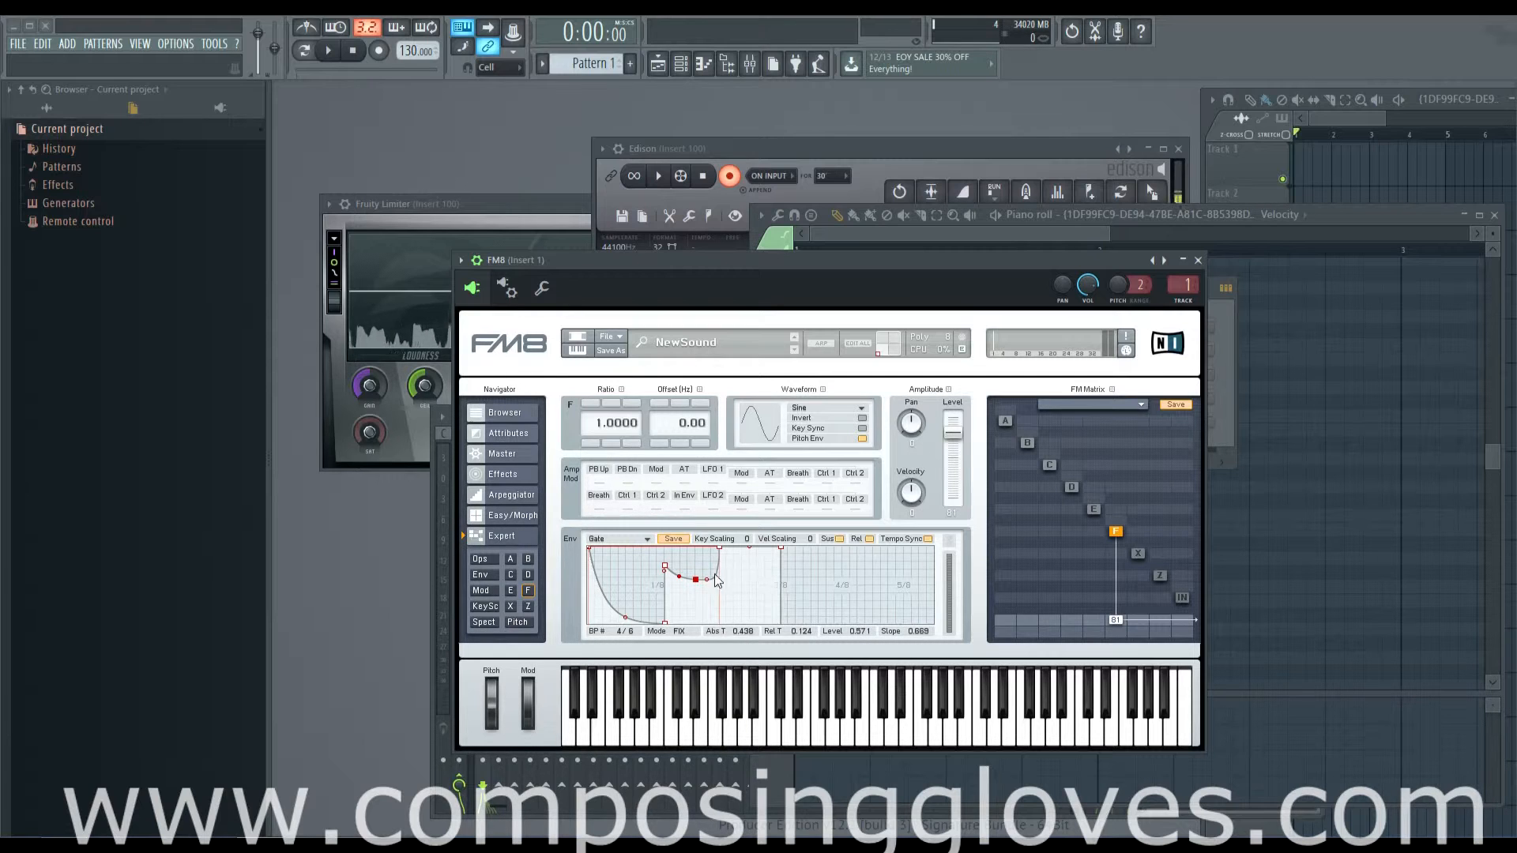
mouse_move(697, 585)
left_mouse_down()
mouse_move(697, 605)
mouse_move(698, 568)
mouse_move(697, 594)
left_mouse_up()
Step: Move the last breakpoint to time 0.750, and place the second breakpoint at absolute time 0.200
left_click_drag(779, 548, 772, 548)
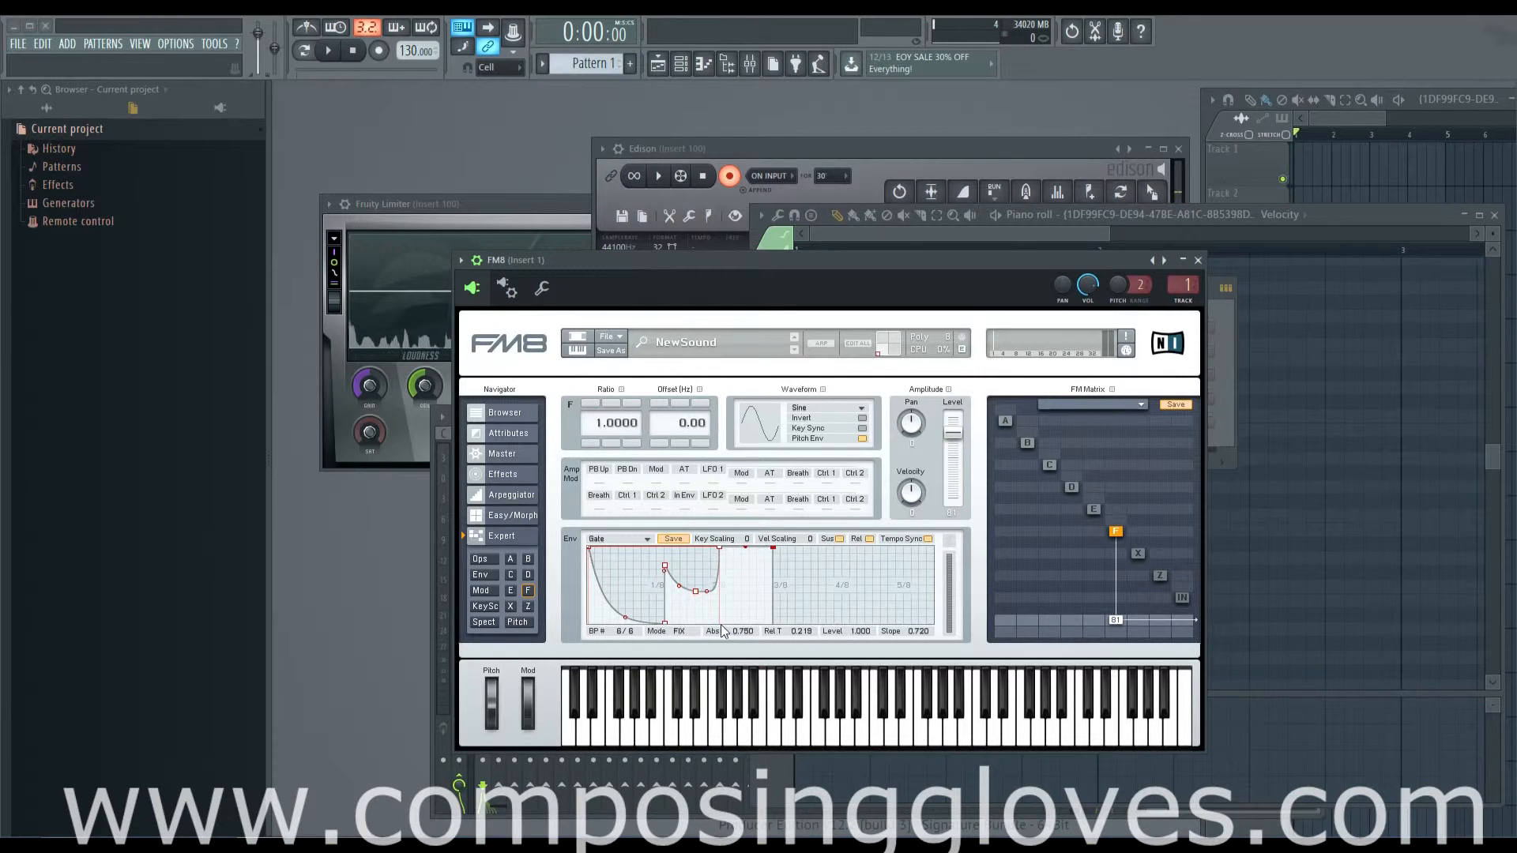
mouse_move(861, 630)
left_mouse_down()
mouse_move(861, 654)
mouse_move(862, 626)
left_mouse_up()
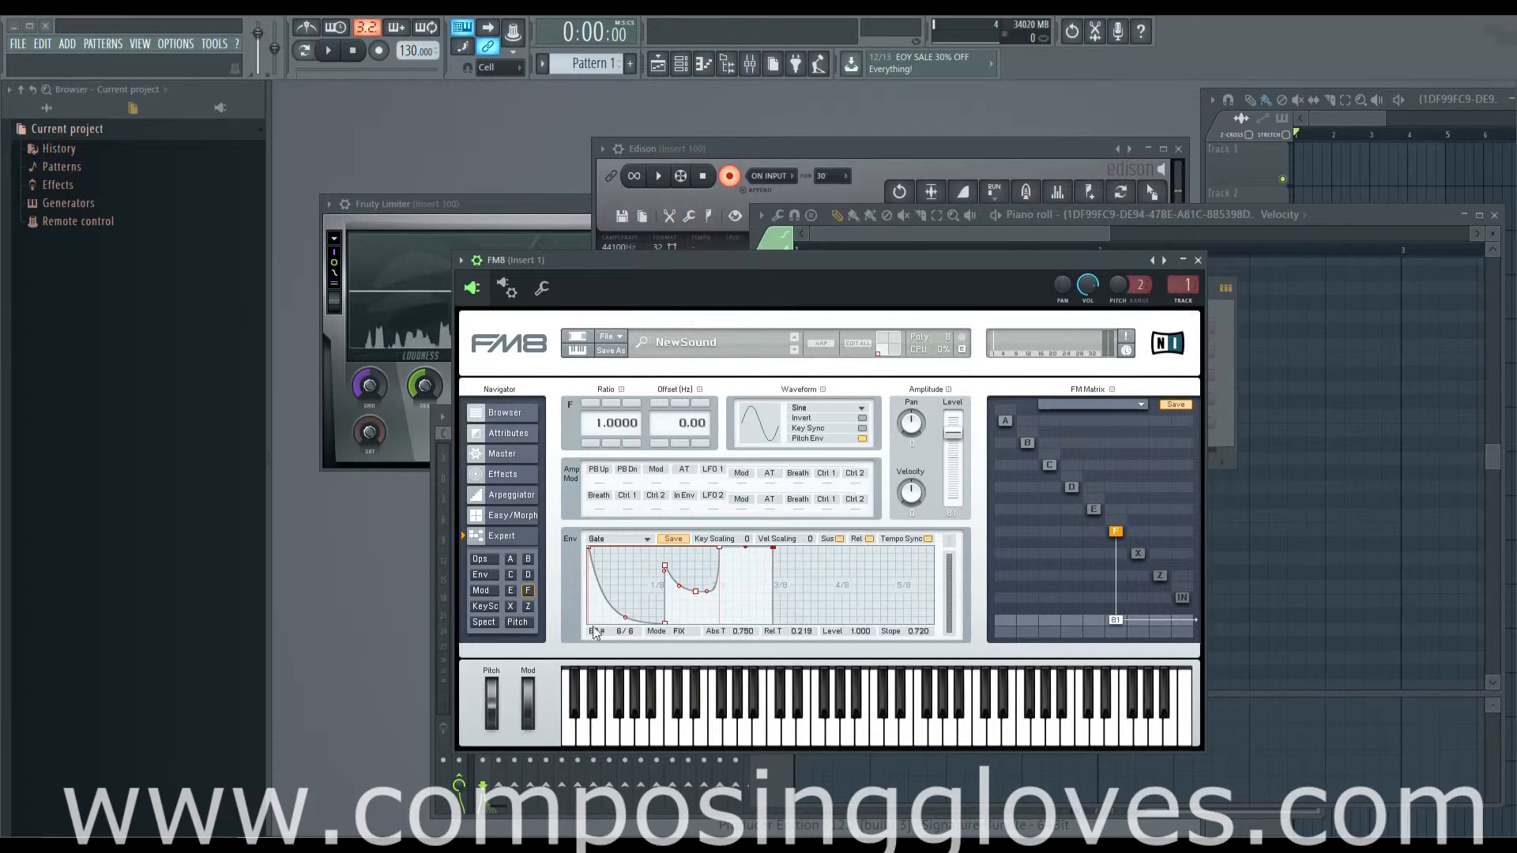
left_click_drag(625, 631, 619, 650)
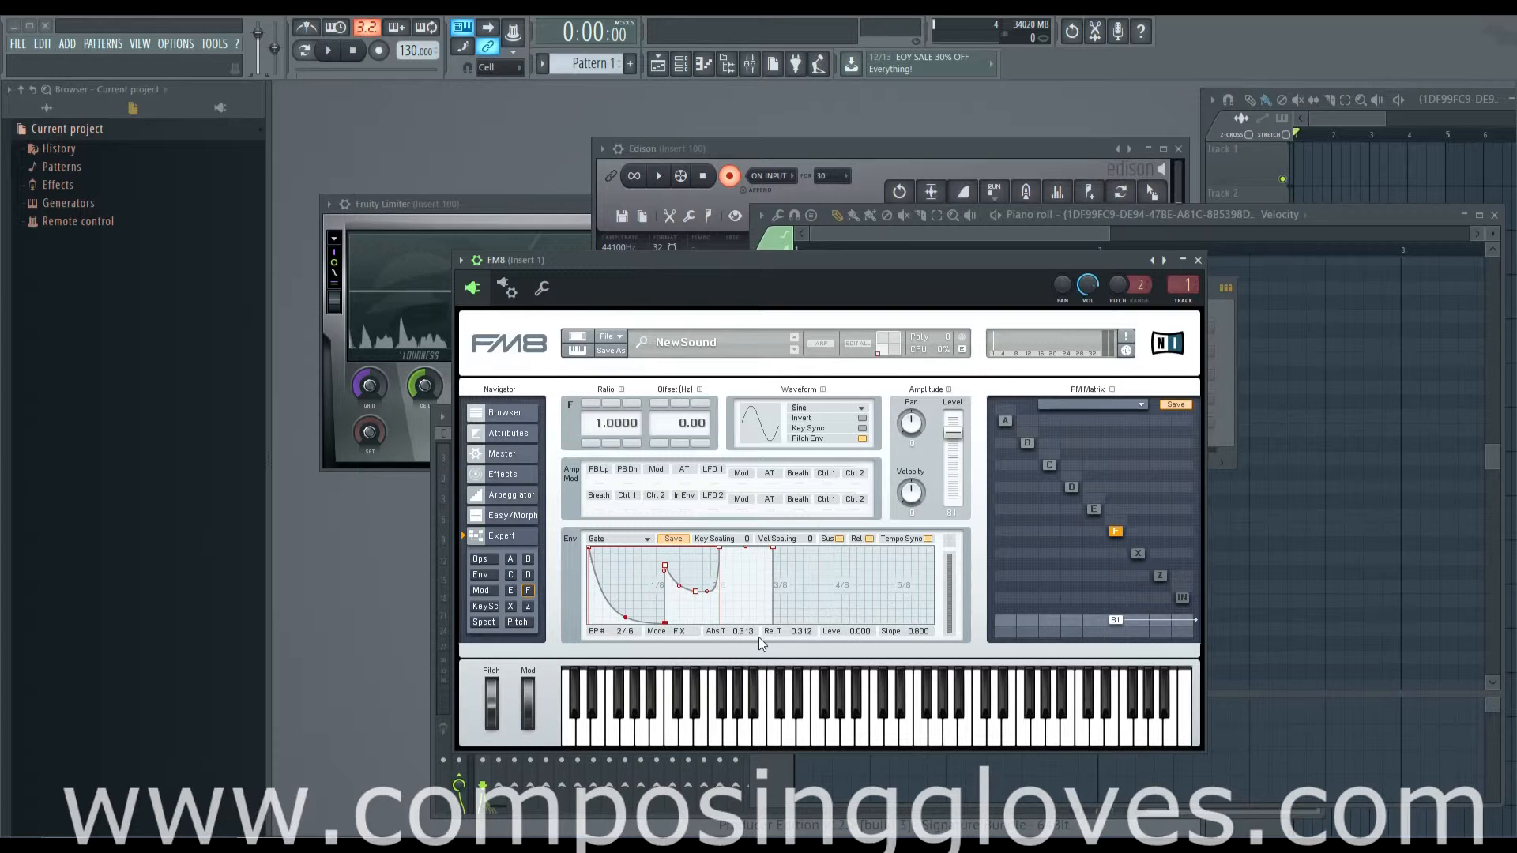
left_click_drag(804, 627, 770, 631)
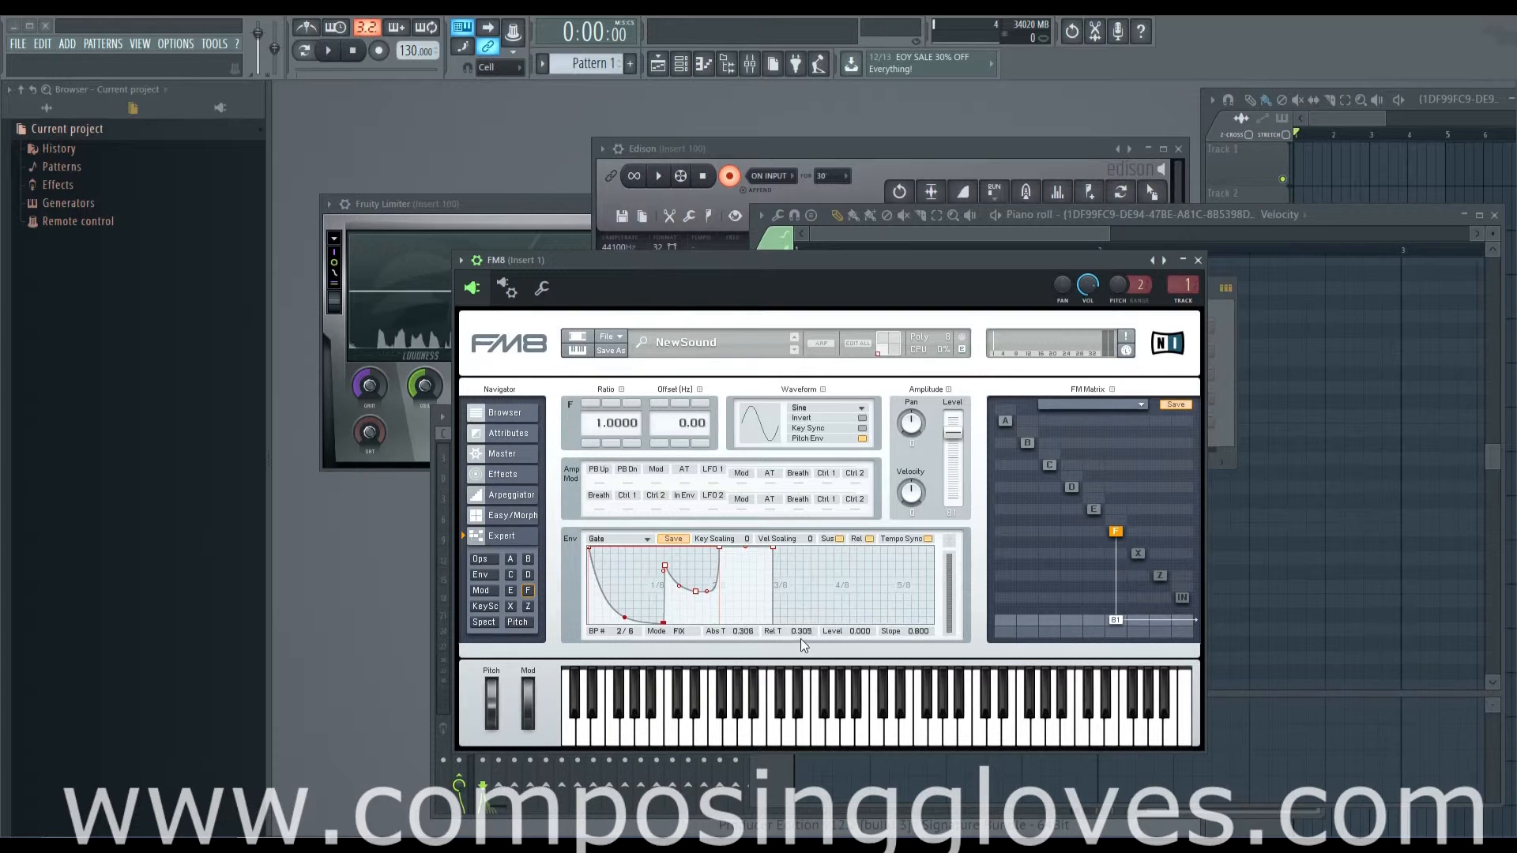
left_click_drag(801, 632, 809, 745)
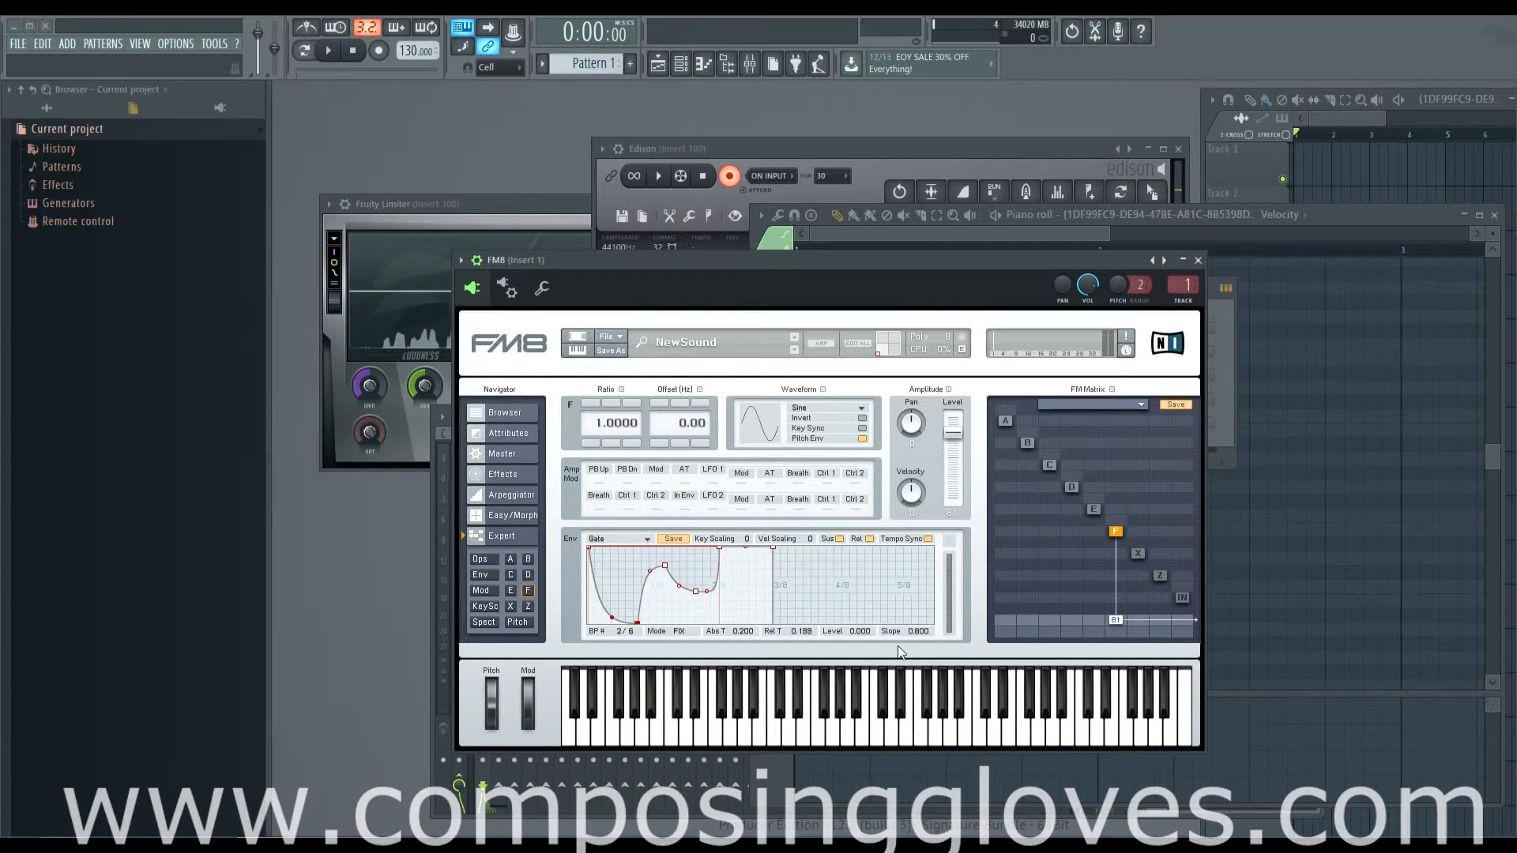
Step: Sweep the second breakpoint's slope up to 0.950 and down to 0.050 to demonstrate the curve change
left_click_drag(915, 631, 898, 641)
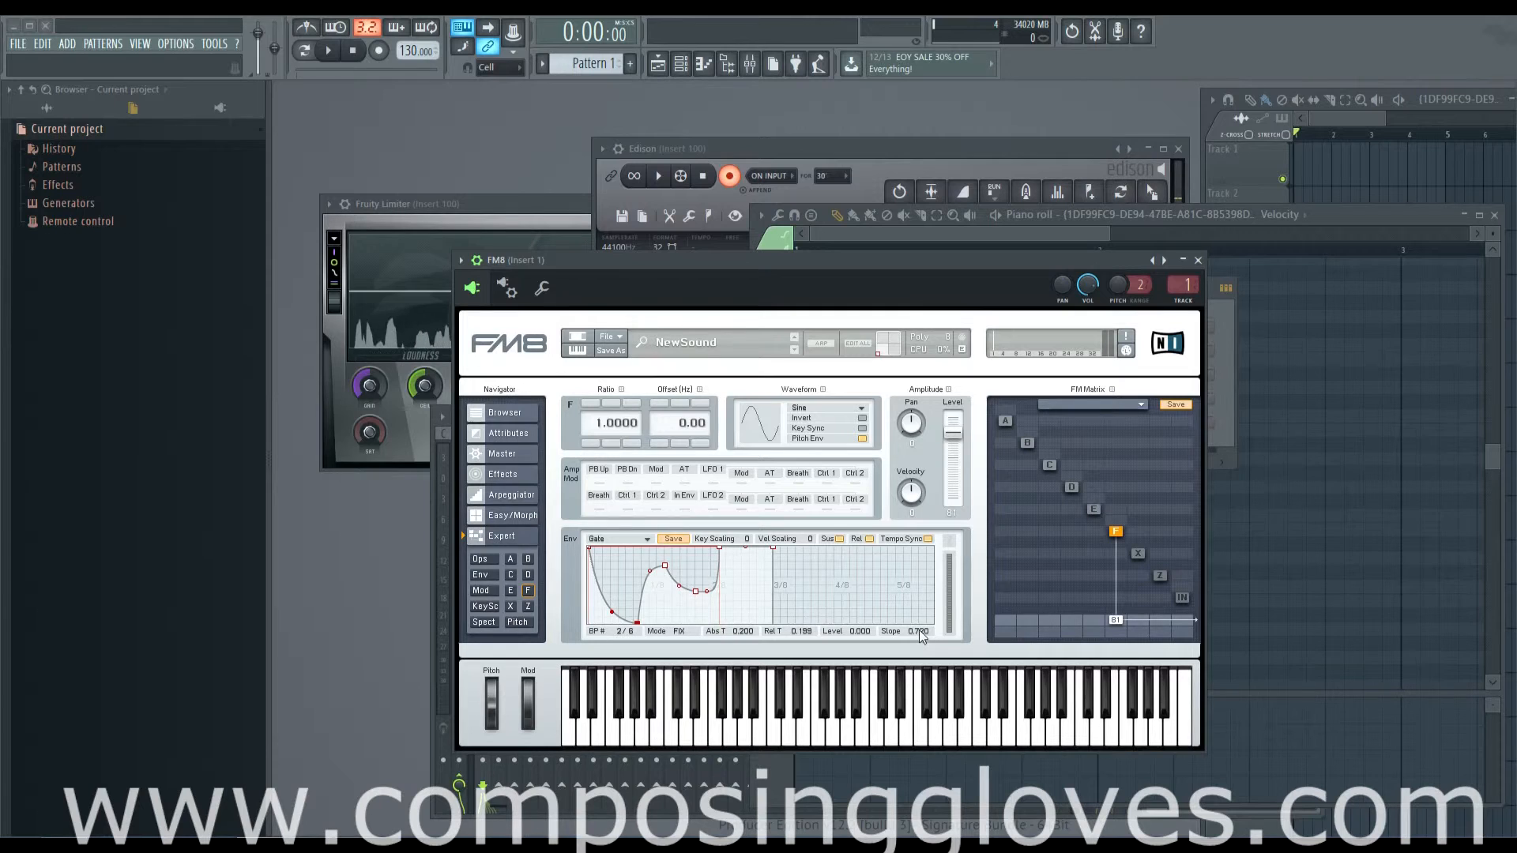
left_click_drag(919, 629, 900, 569)
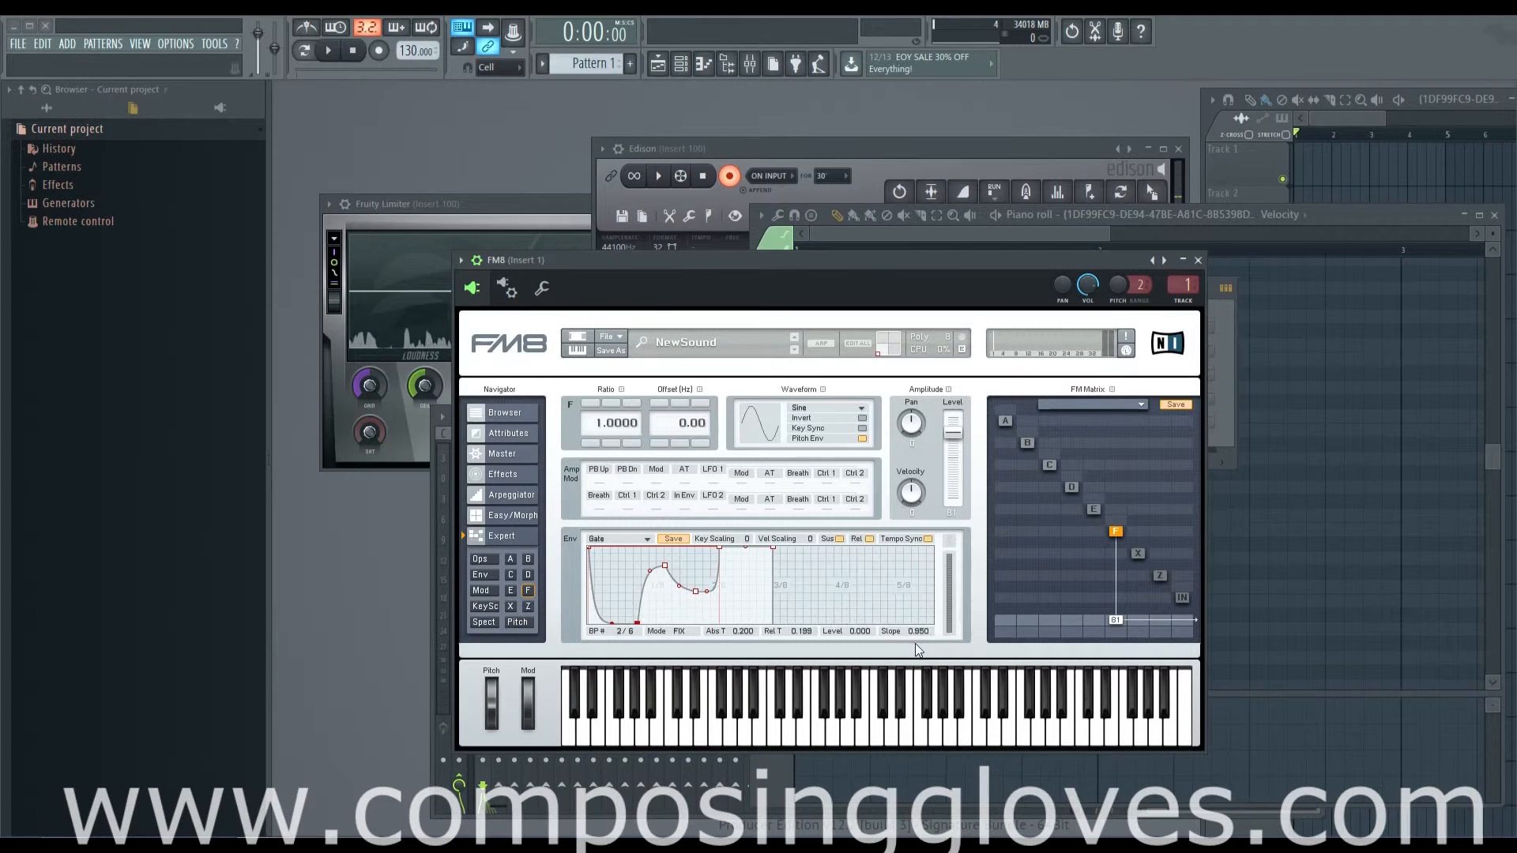
left_click_drag(915, 643, 921, 790)
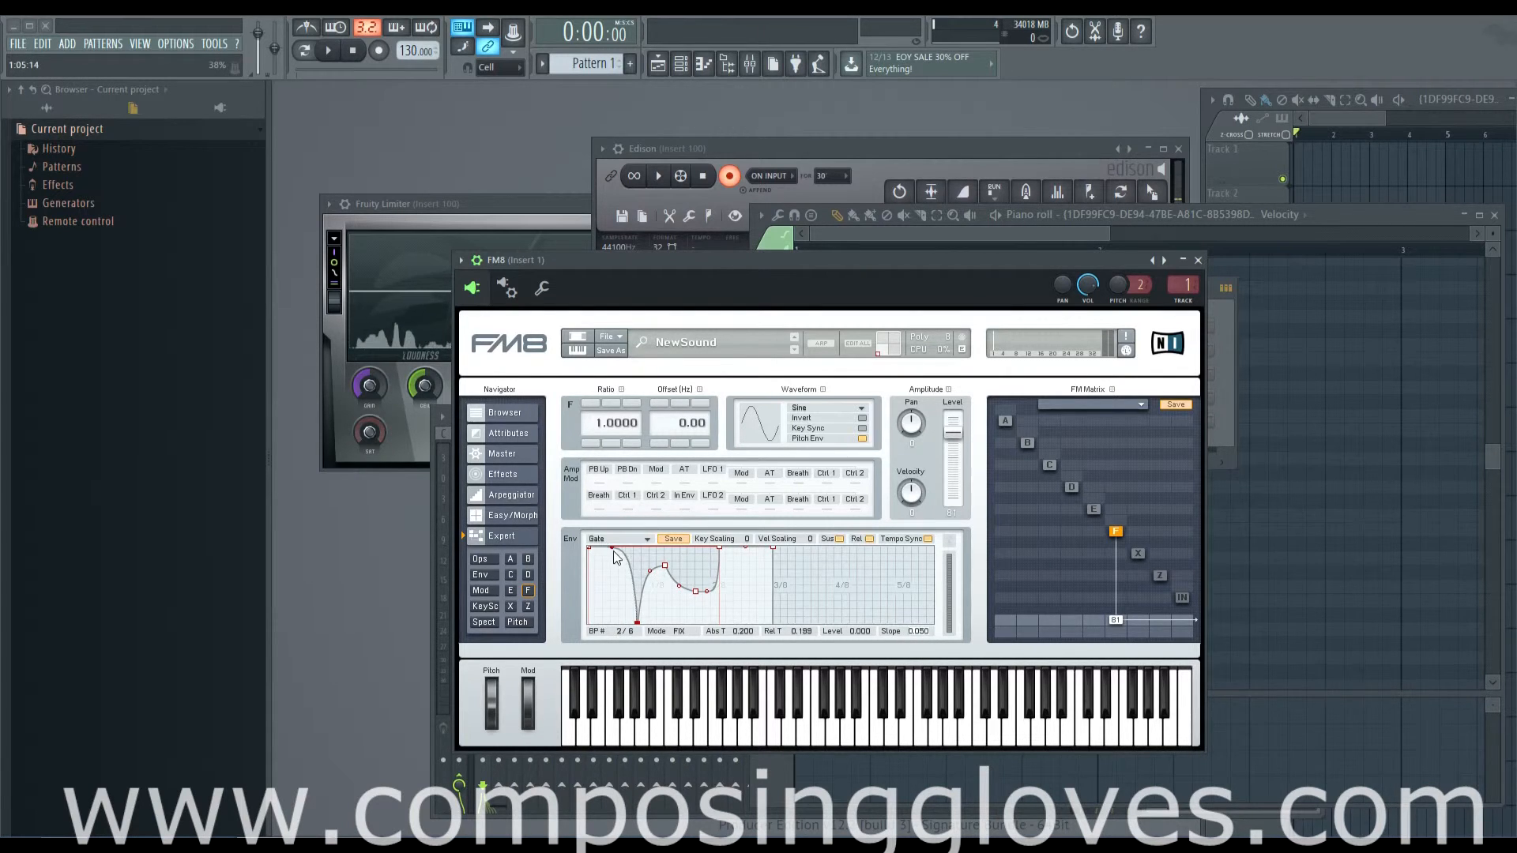
left_click_drag(614, 553, 611, 594)
Step: Set the second breakpoint's slope to 0.950
left_click(935, 632)
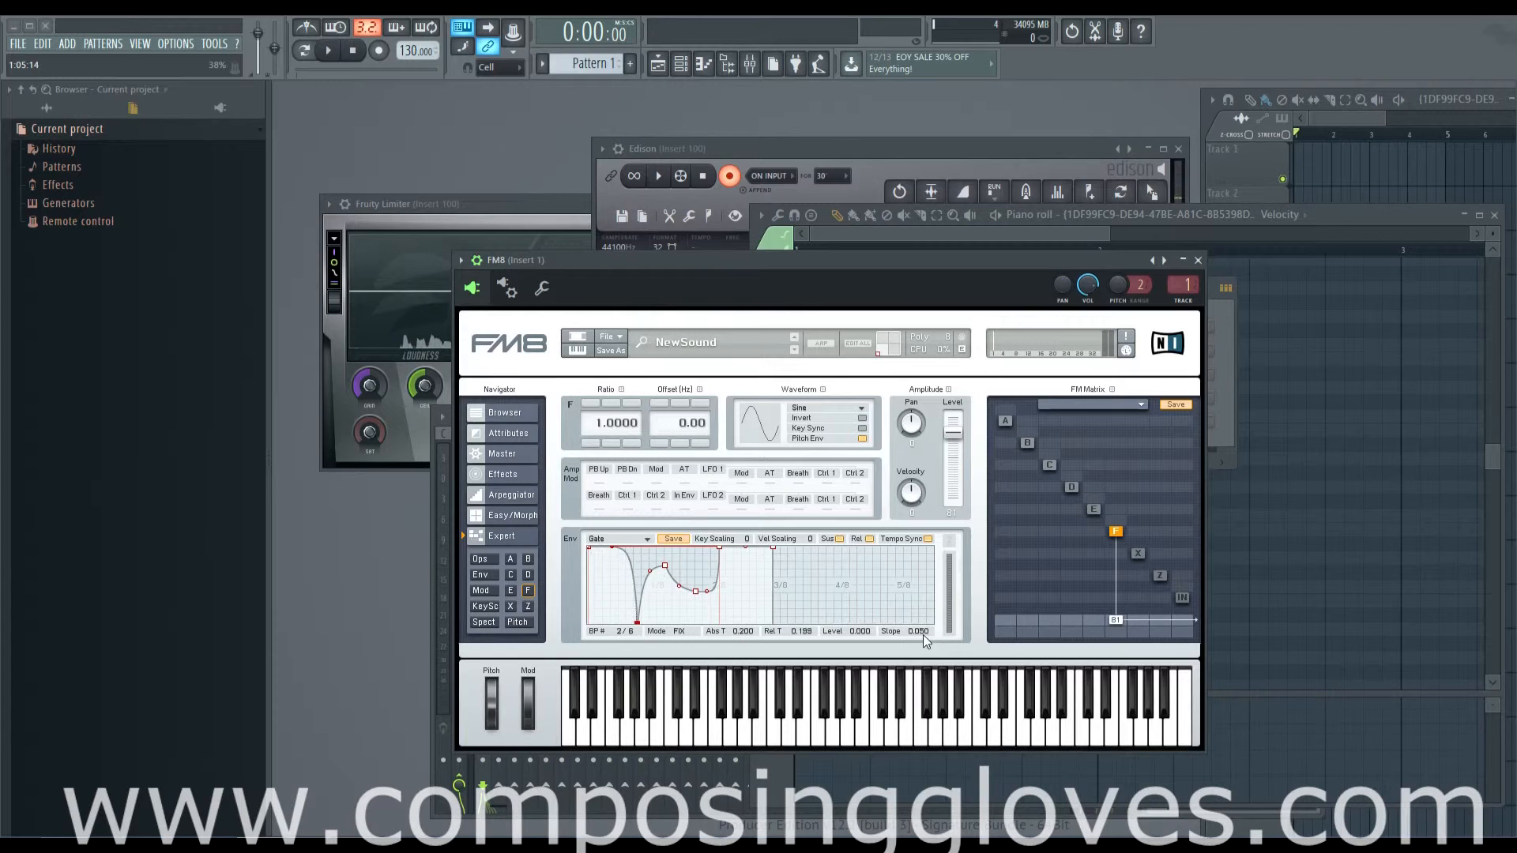
double_click(923, 633)
type("0.95")
key("Return")
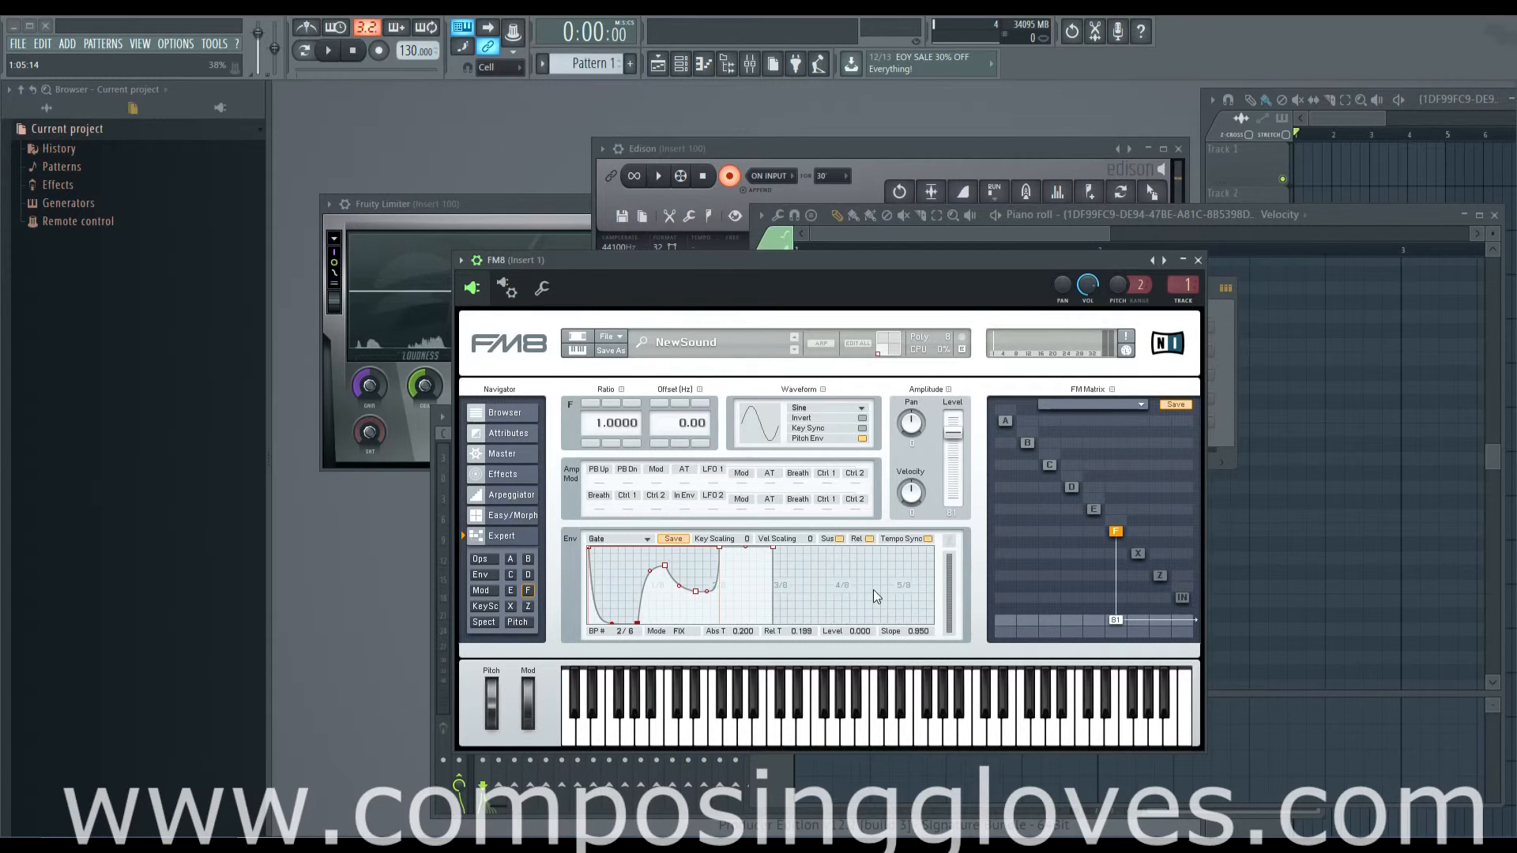
Step: Activate operator E, route it into operator F in the FM matrix, and select the first breakpoint of E's envelope
left_click(1093, 510)
left_click_drag(1098, 529, 1100, 449)
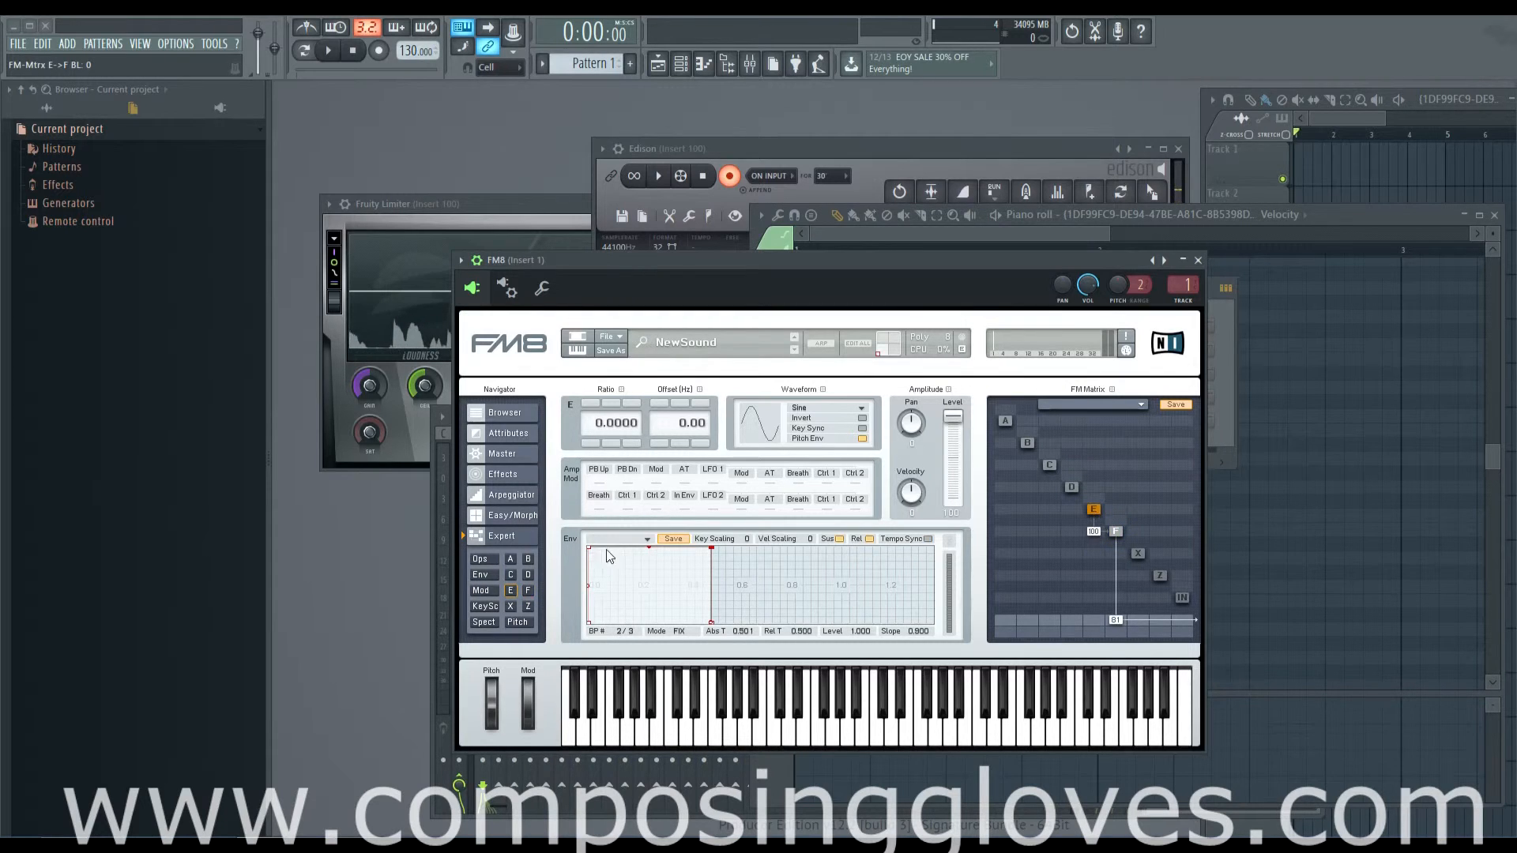
left_click_drag(589, 547, 556, 542)
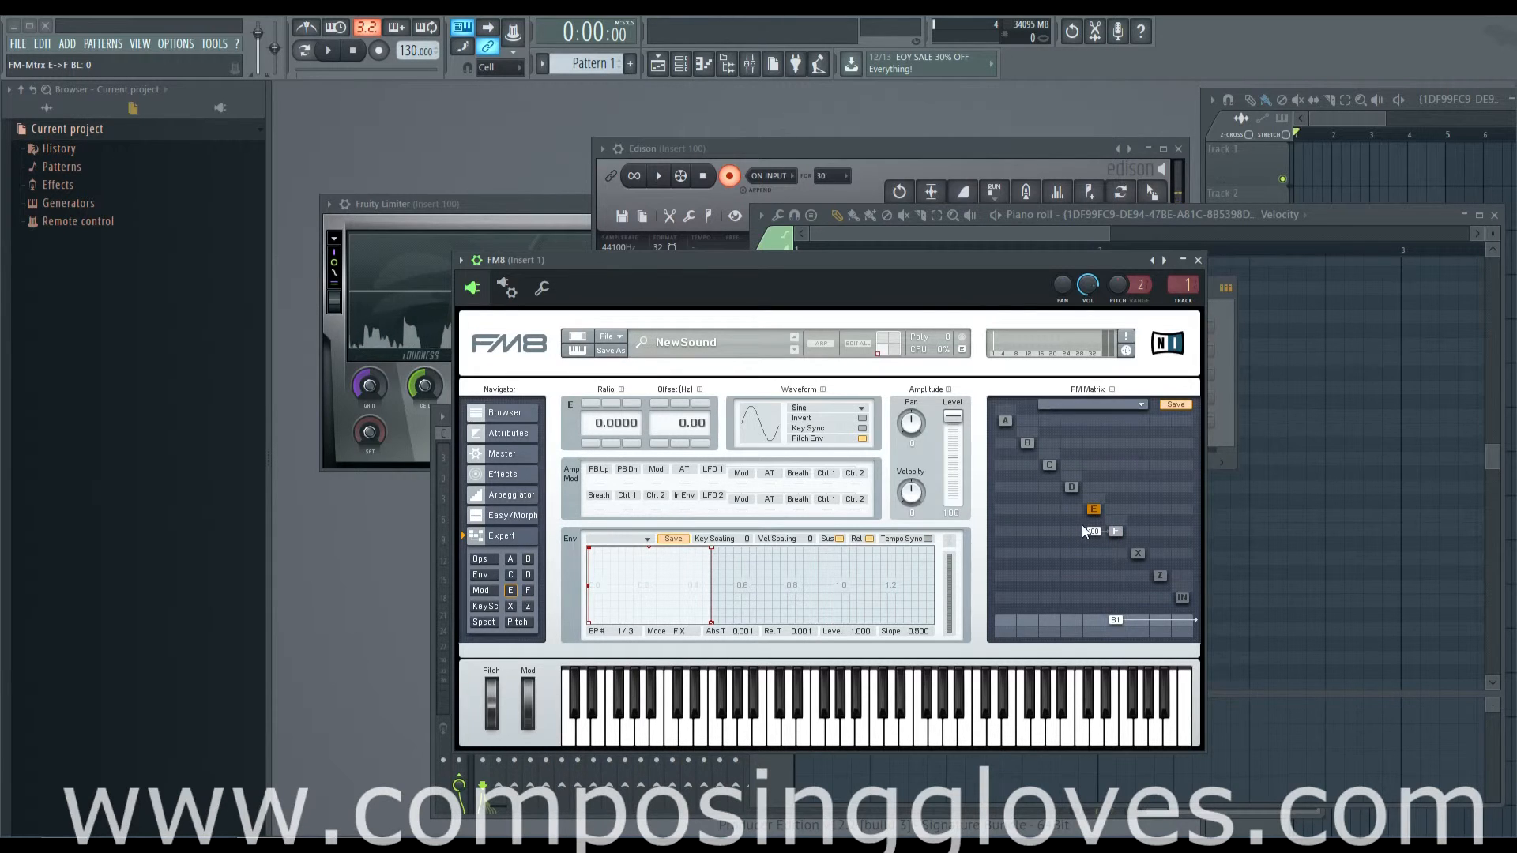
Step: Glance at the arpeggiator page, return to operator E, and look through its envelope presets without choosing one
left_click(490, 493)
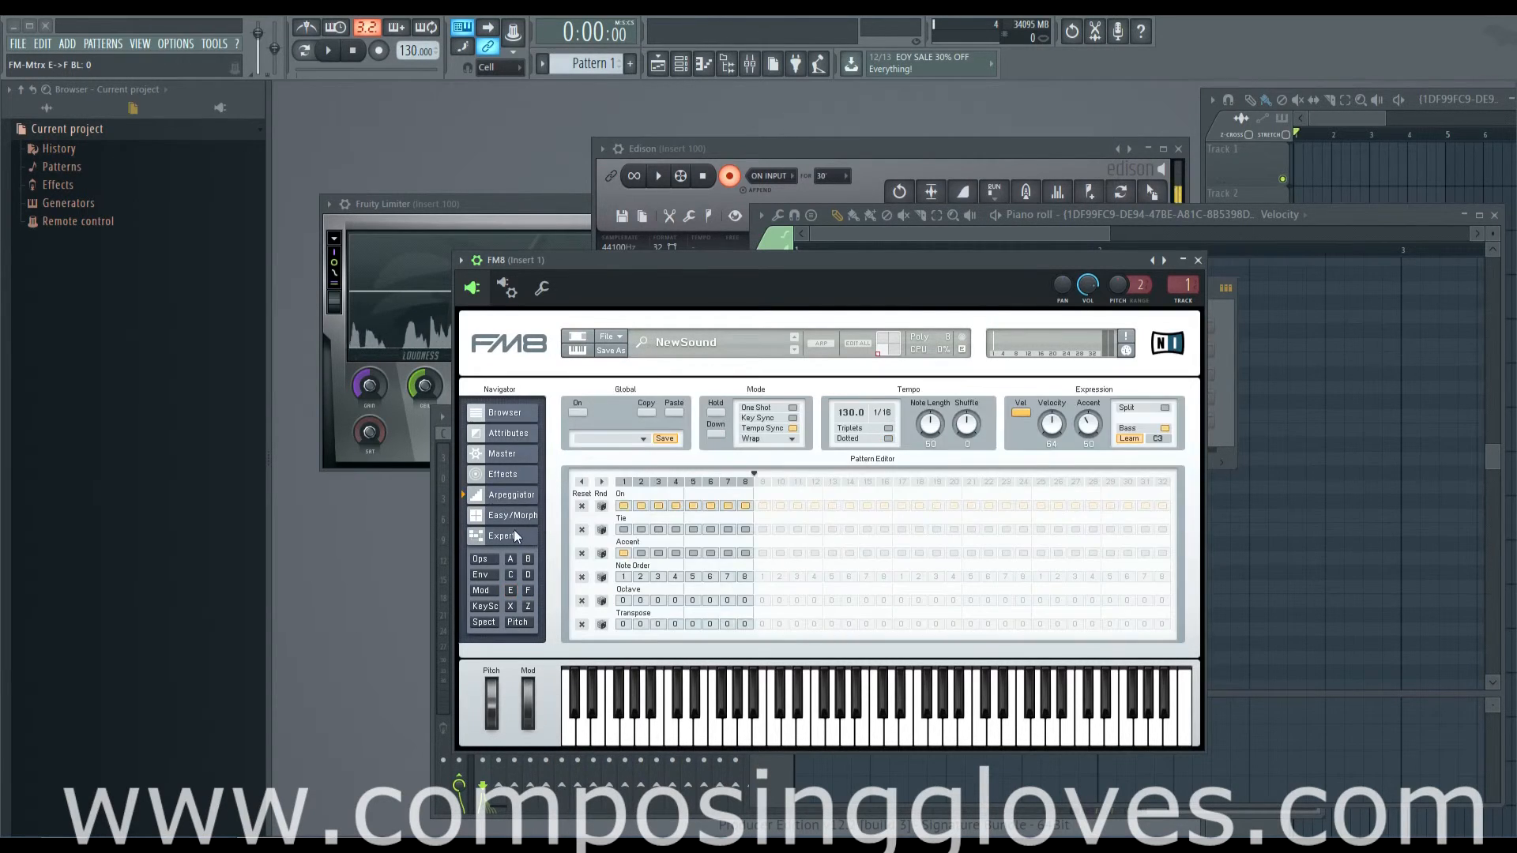
left_click(528, 535)
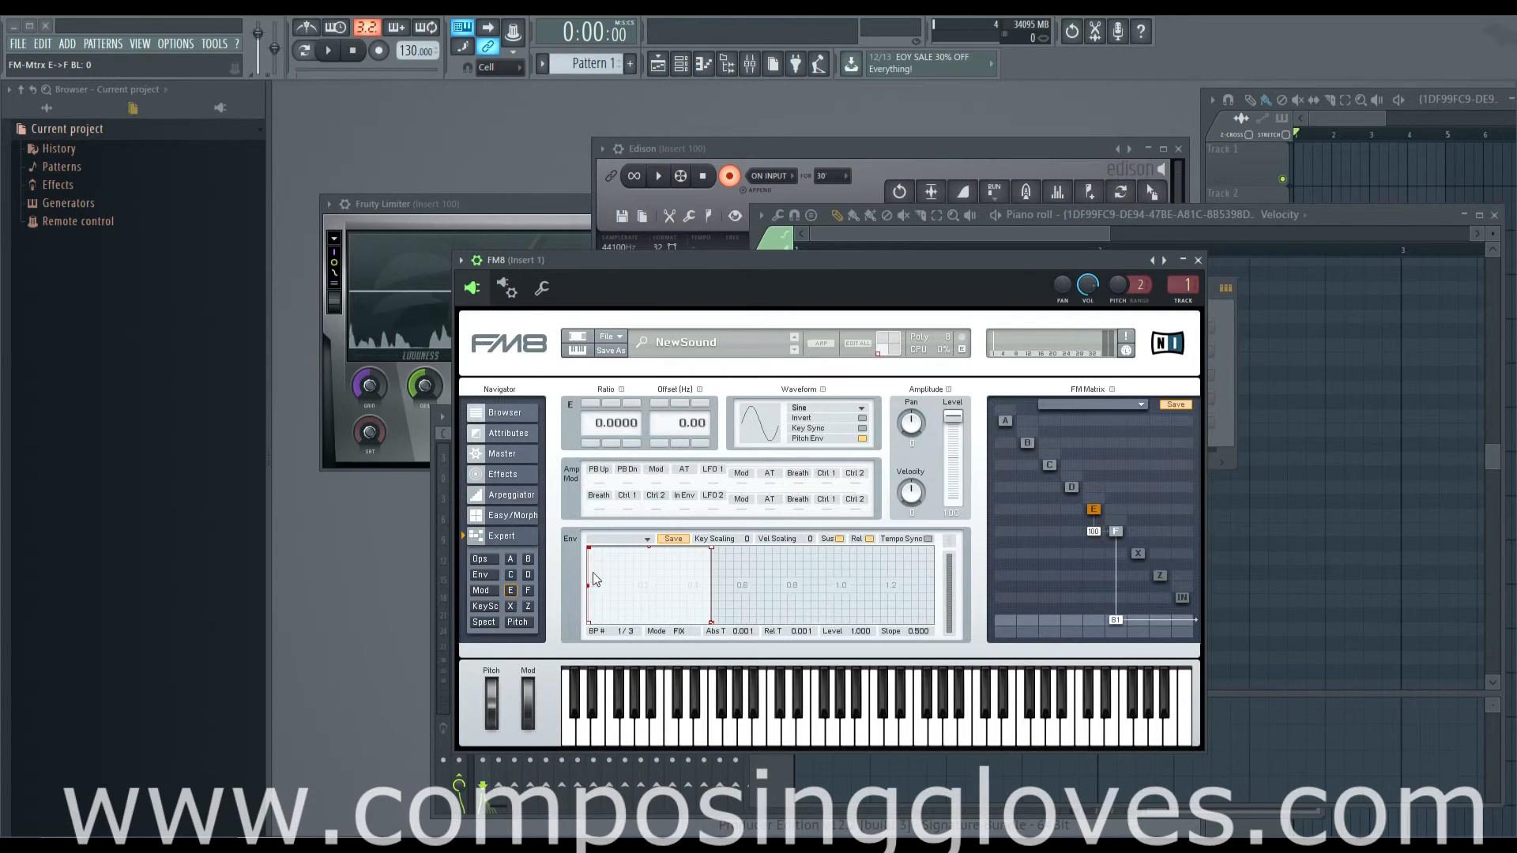
left_click(646, 538)
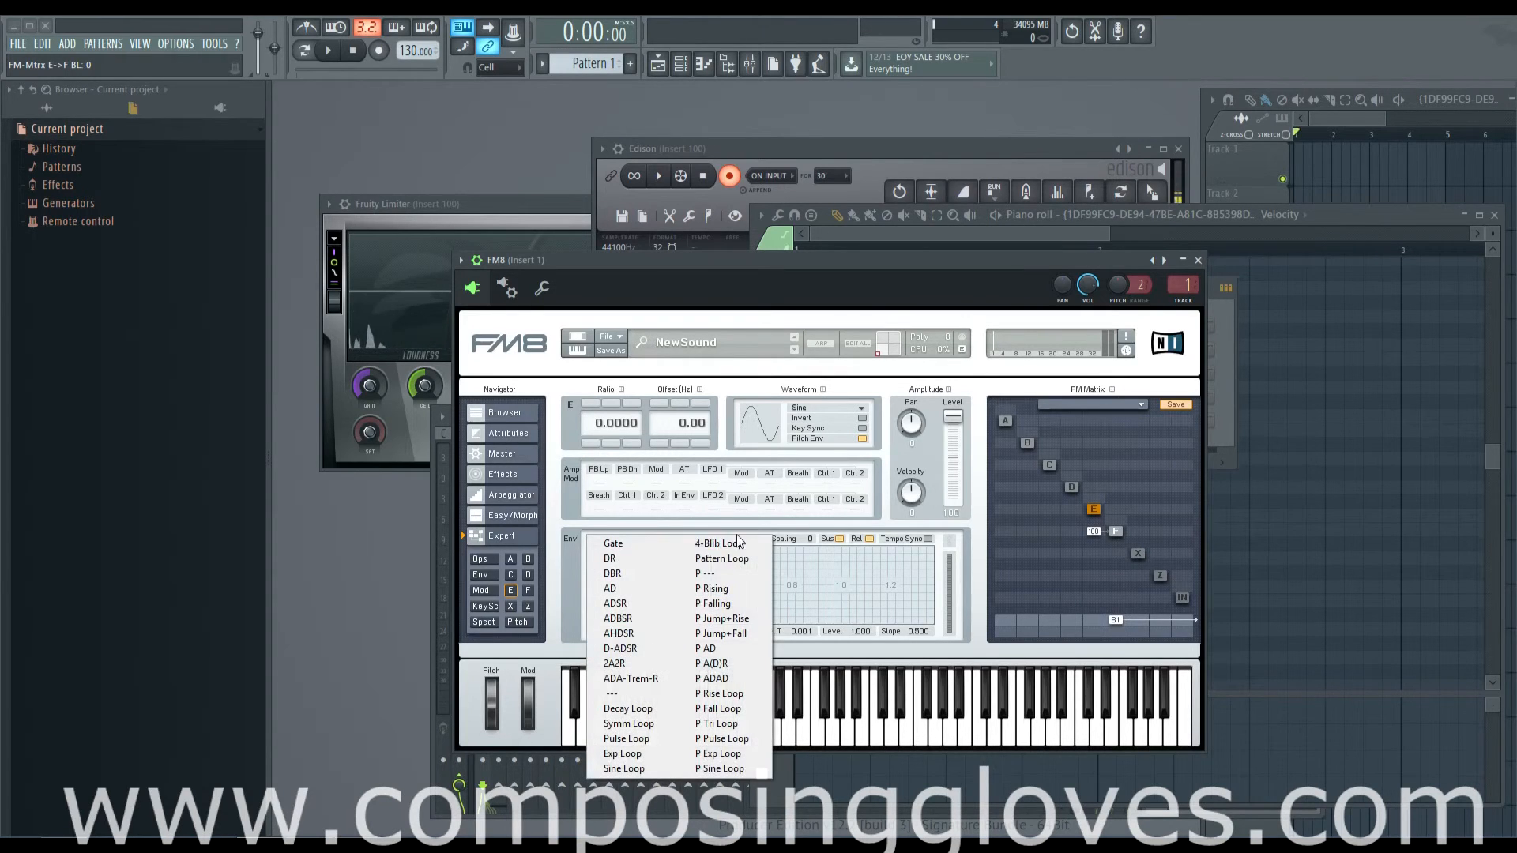
left_click(870, 642)
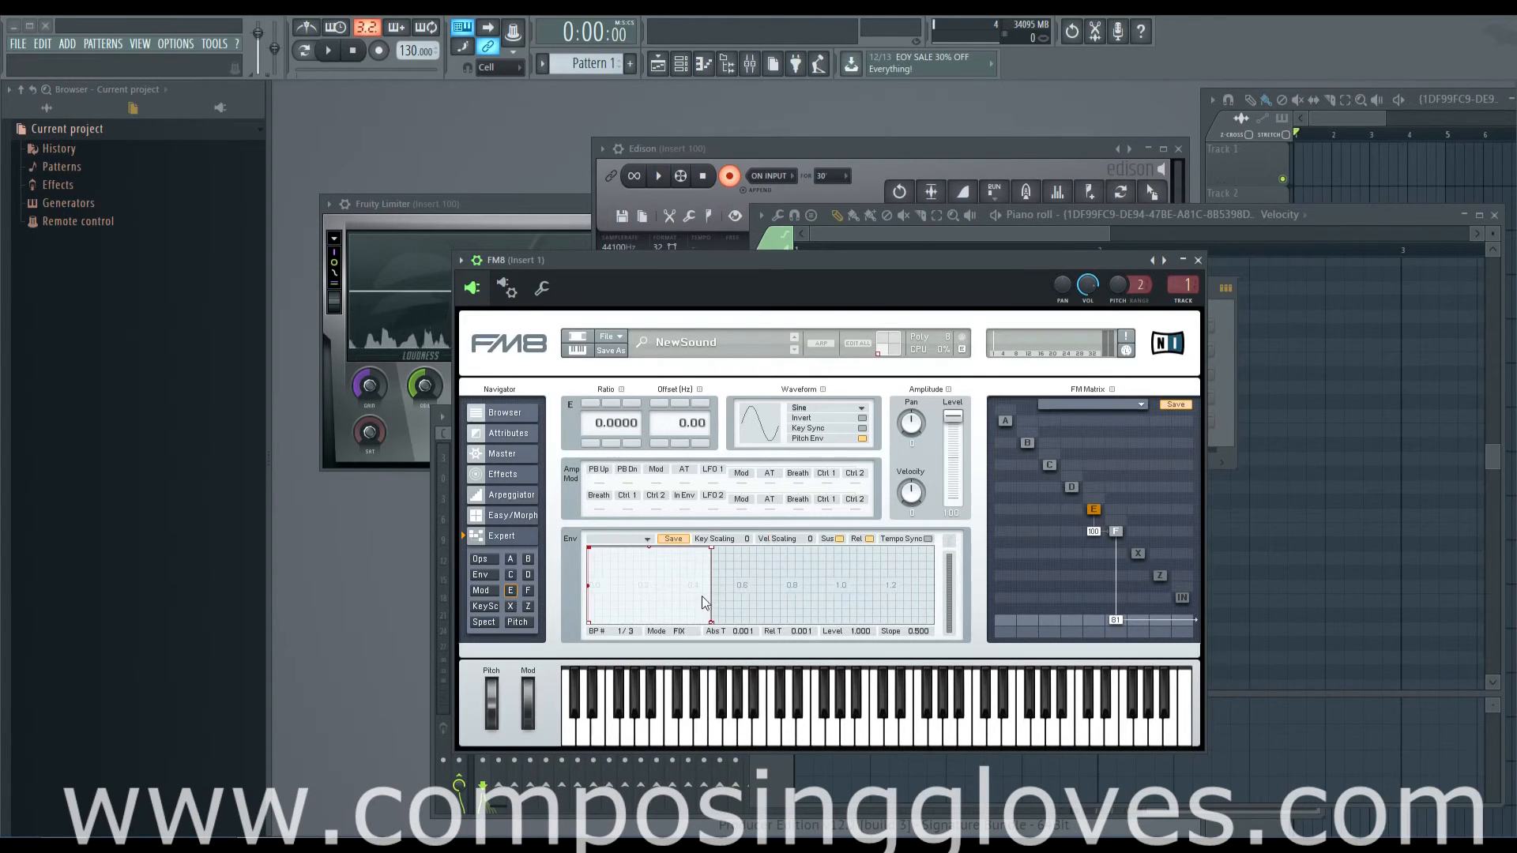